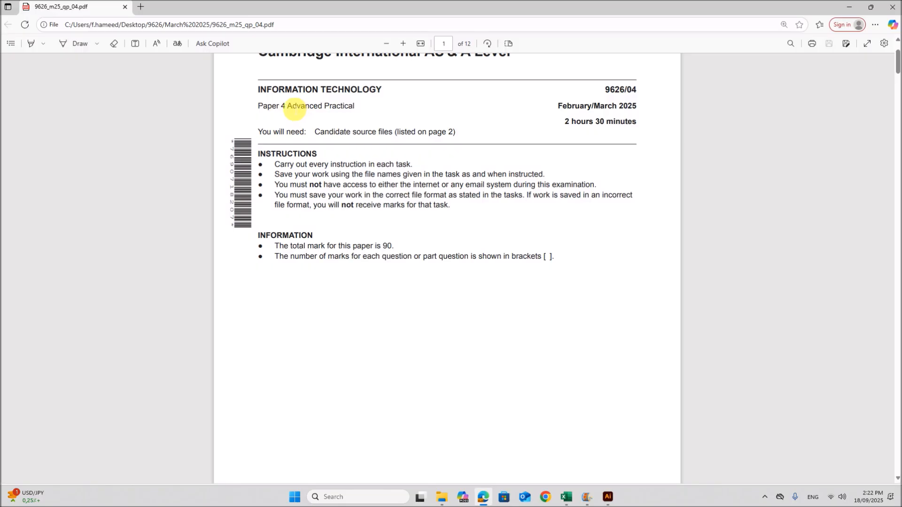
Look through the exam paper PDF to Task 2 and read the jigsaw piece template instruction and its base square size.
left_click_drag(259, 90, 354, 105)
left_click_drag(558, 105, 635, 105)
scroll(432, 338, "down", 15)
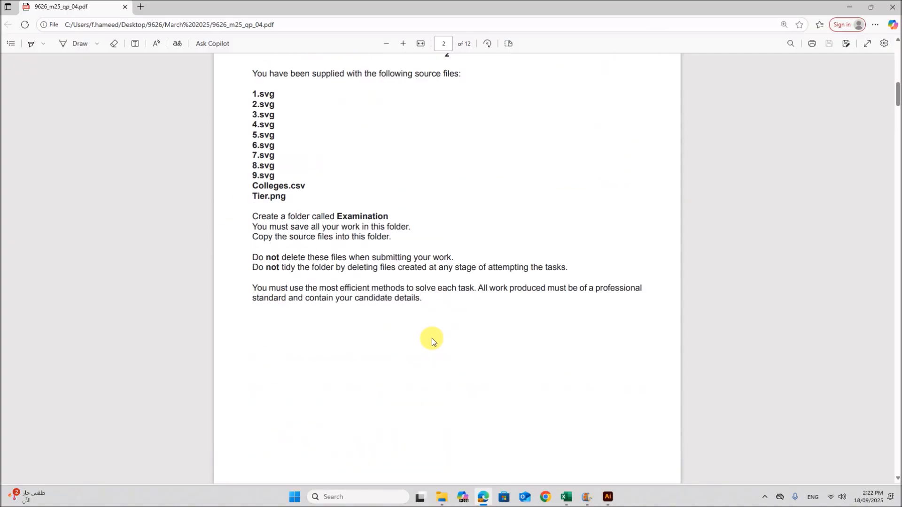
scroll(433, 336, "down", 15)
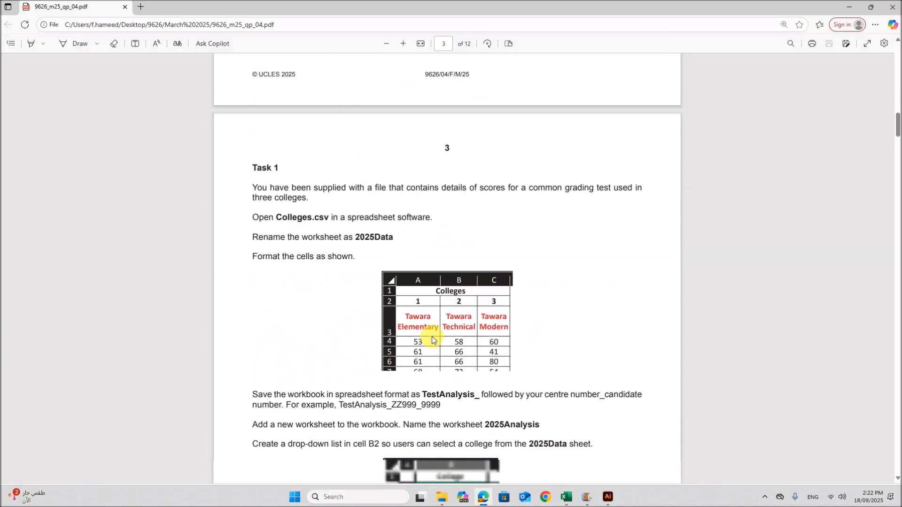
scroll(432, 336, "down", 15)
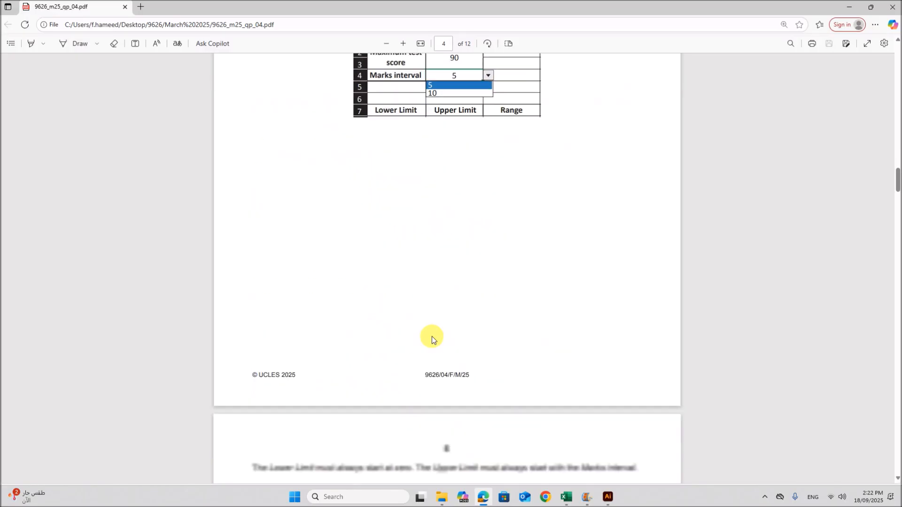
scroll(430, 328, "down", 15)
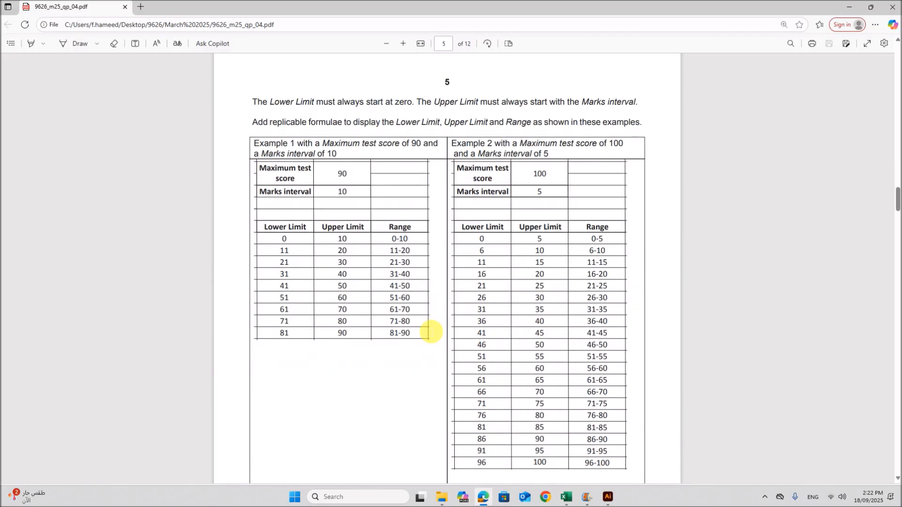
scroll(431, 332, "down", 15)
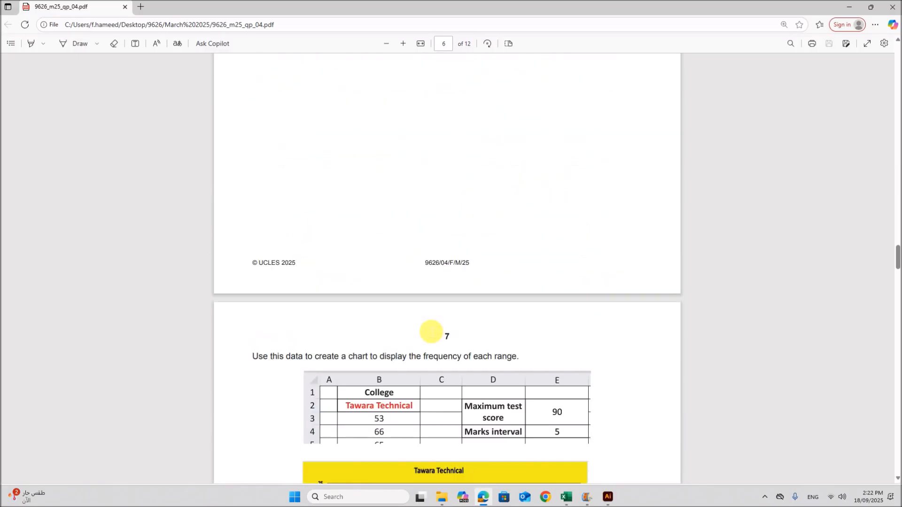
scroll(431, 332, "down", 5)
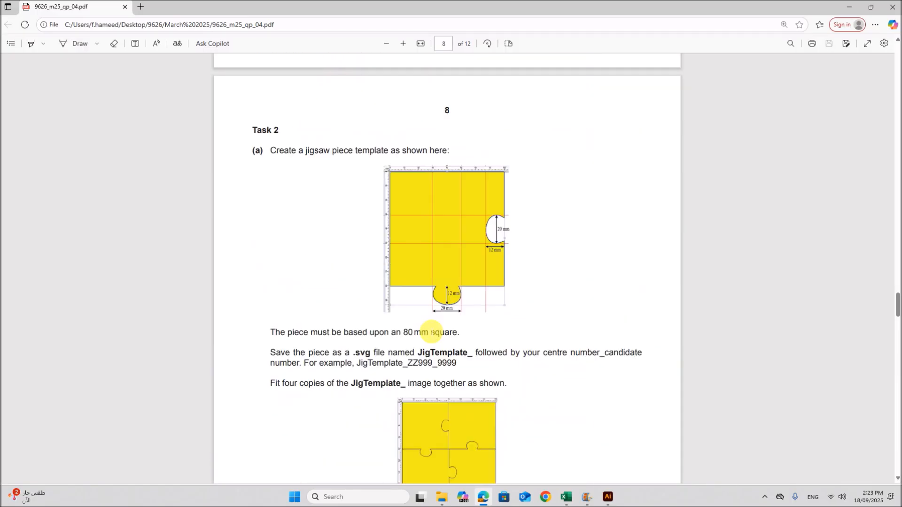
scroll(431, 332, "down", 1)
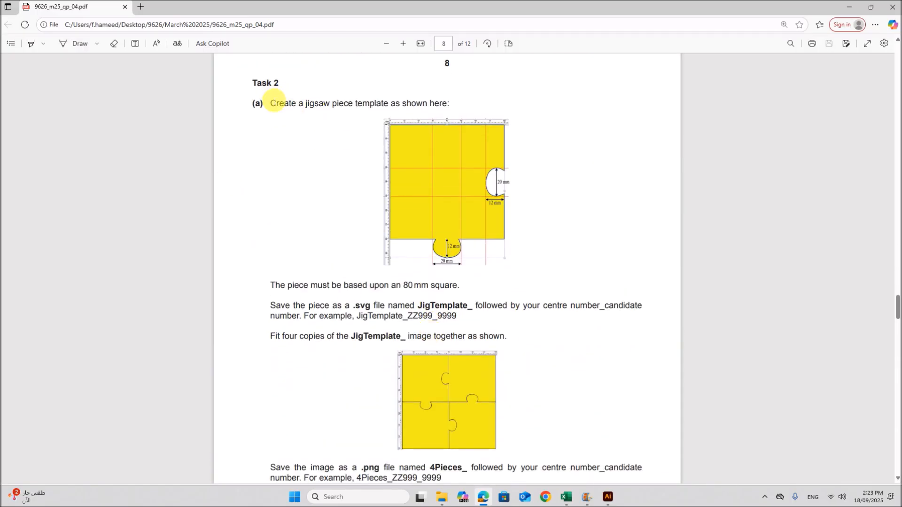
left_click_drag(273, 105, 452, 105)
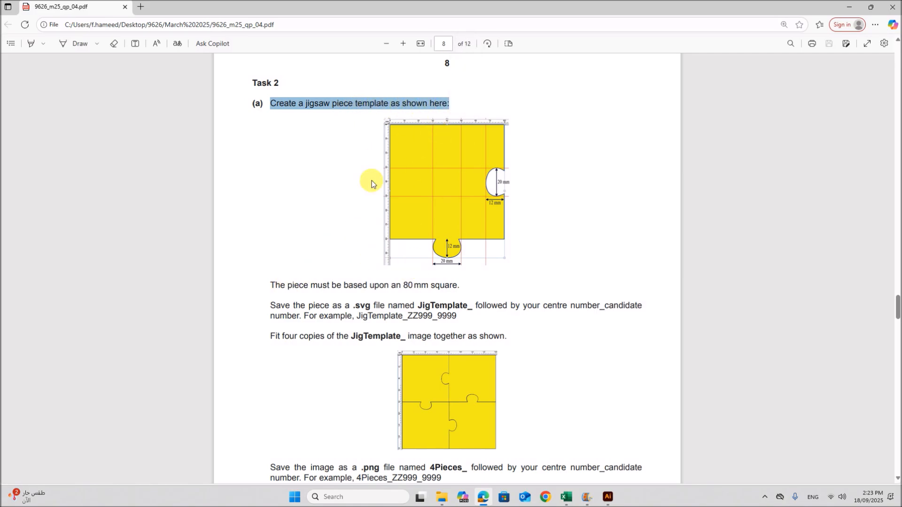
left_click_drag(272, 285, 458, 286)
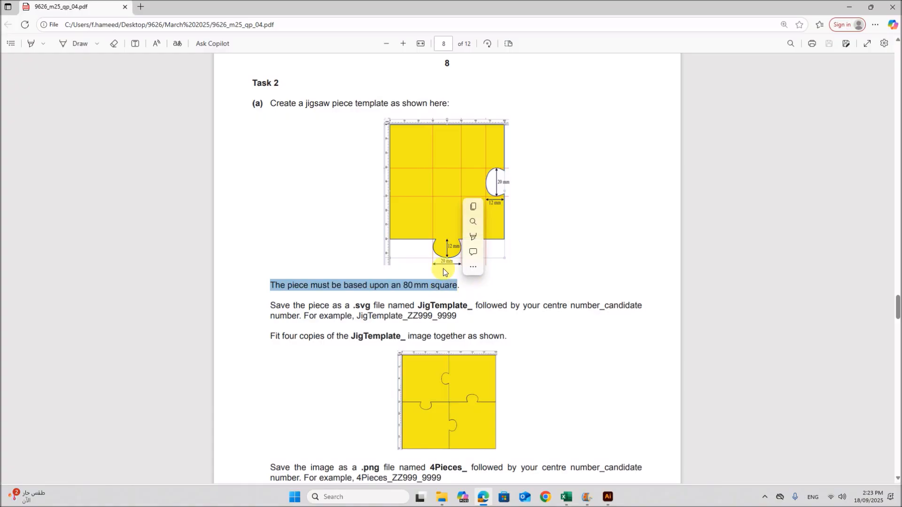
Switch to Illustrator and create a new document in millimetres, 100 mm wide and 100 mm high.
left_click(606, 498)
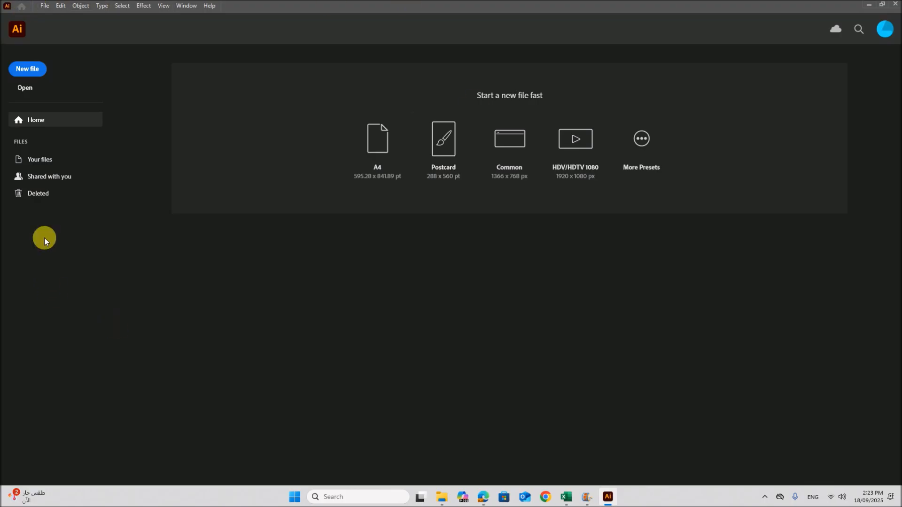
left_click(28, 71)
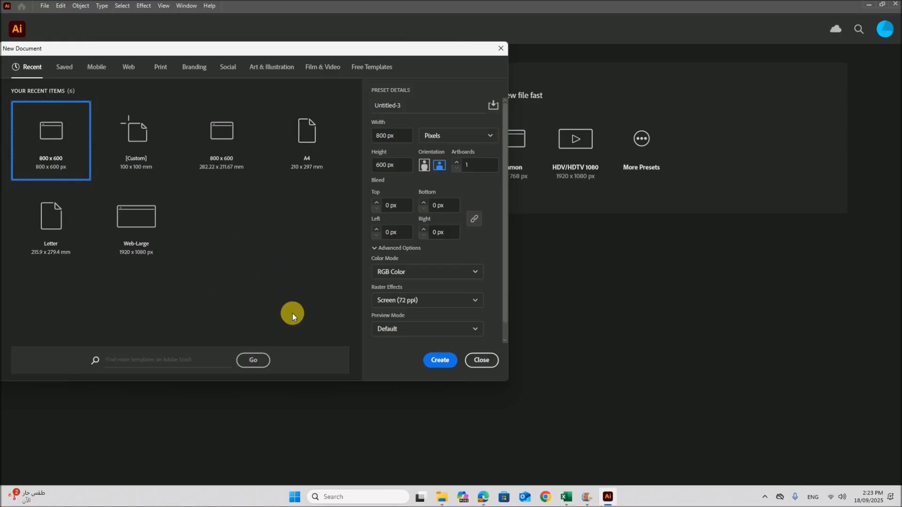
left_click(484, 499)
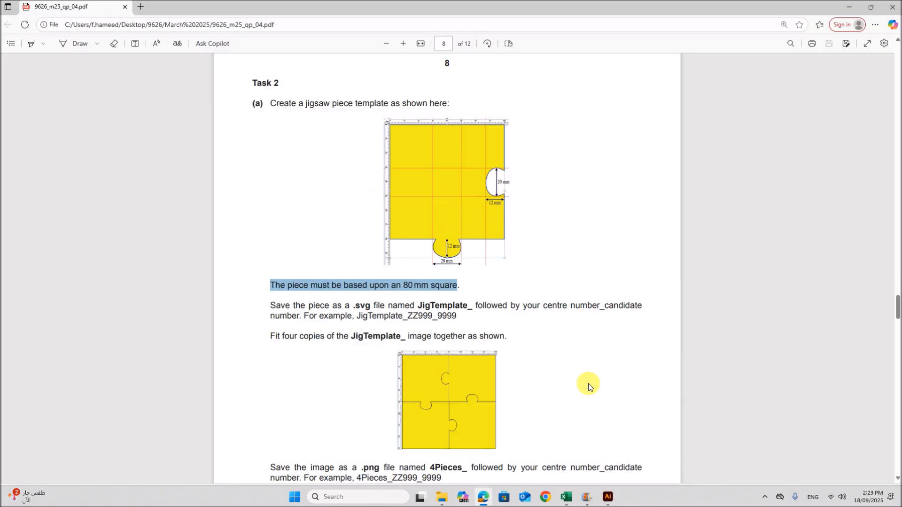
left_click(608, 497)
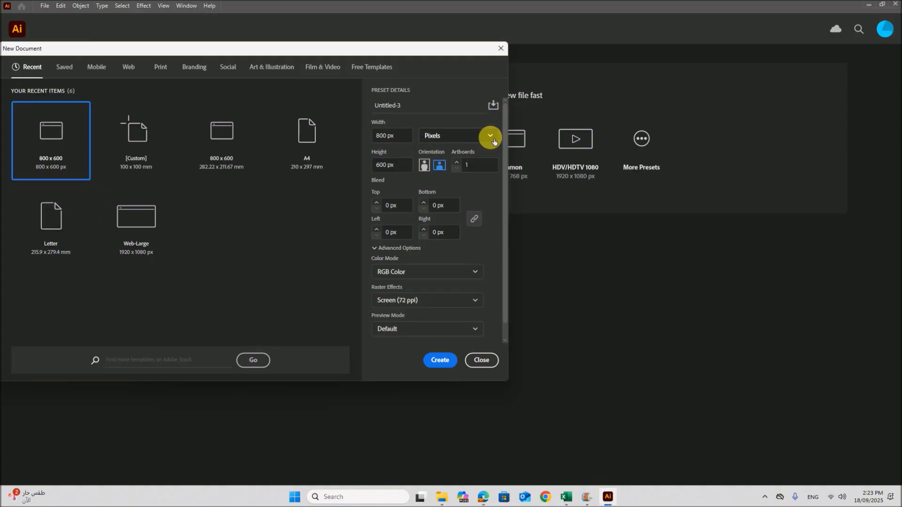
left_click(490, 137)
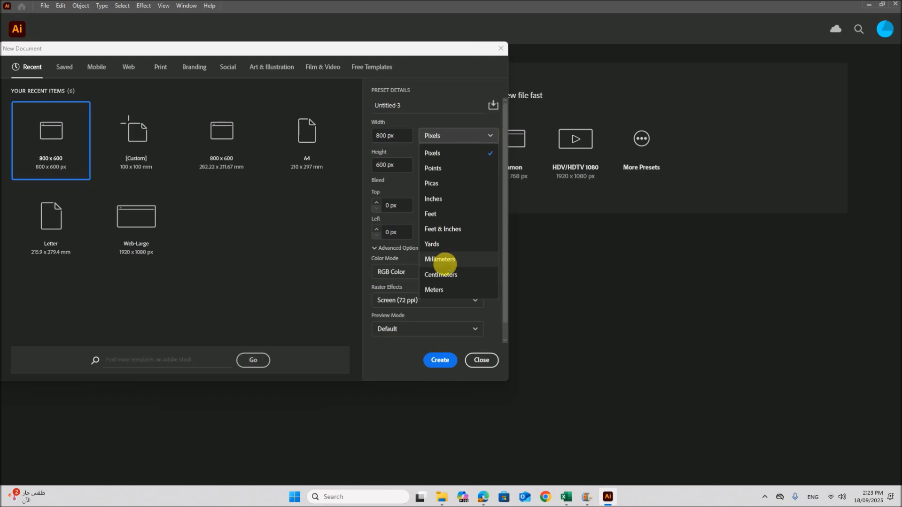
left_click(440, 260)
double_click(376, 135)
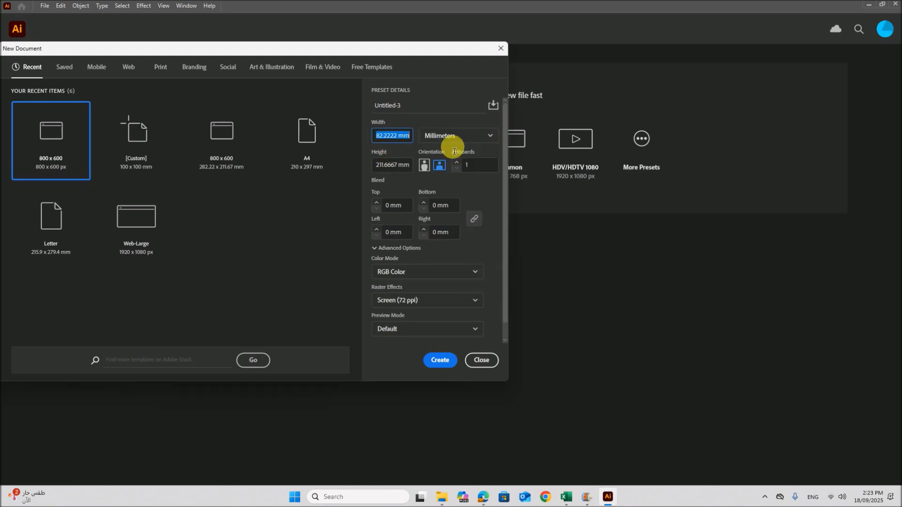
type("100")
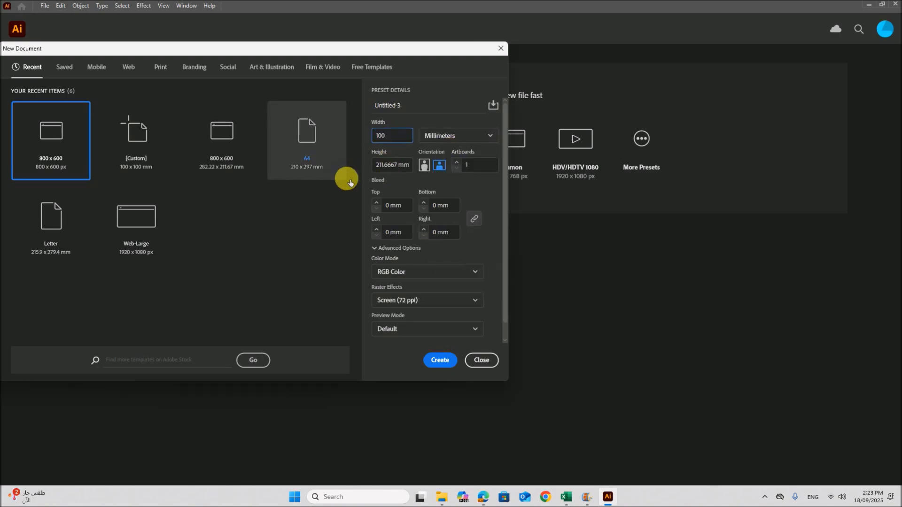
double_click(378, 169)
type("100")
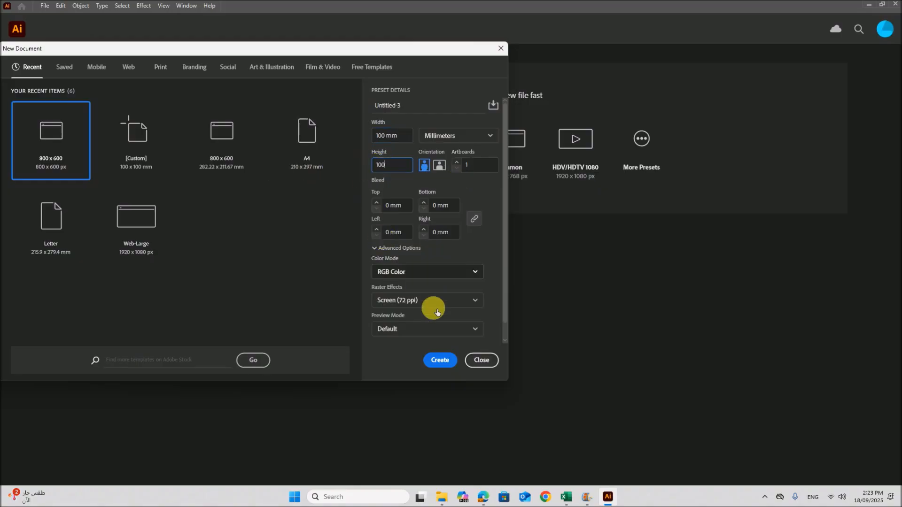
left_click(440, 360)
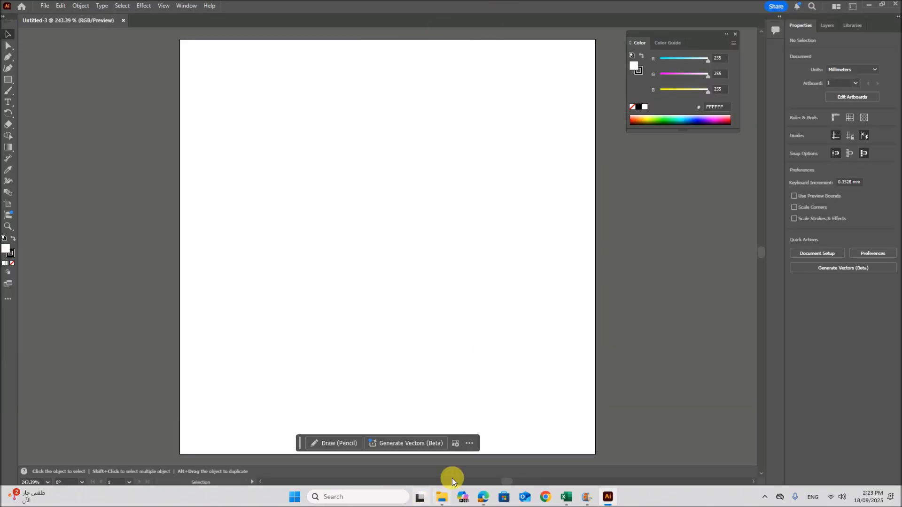
Check the enlarged jigsaw piece diagram in the exam PDF, then show the rulers in the Illustrator document.
left_click(483, 498)
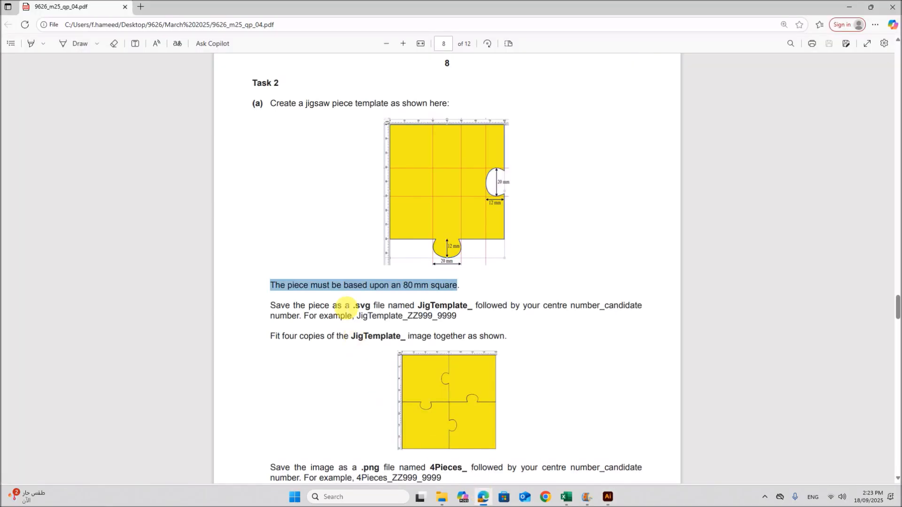
left_click(403, 43)
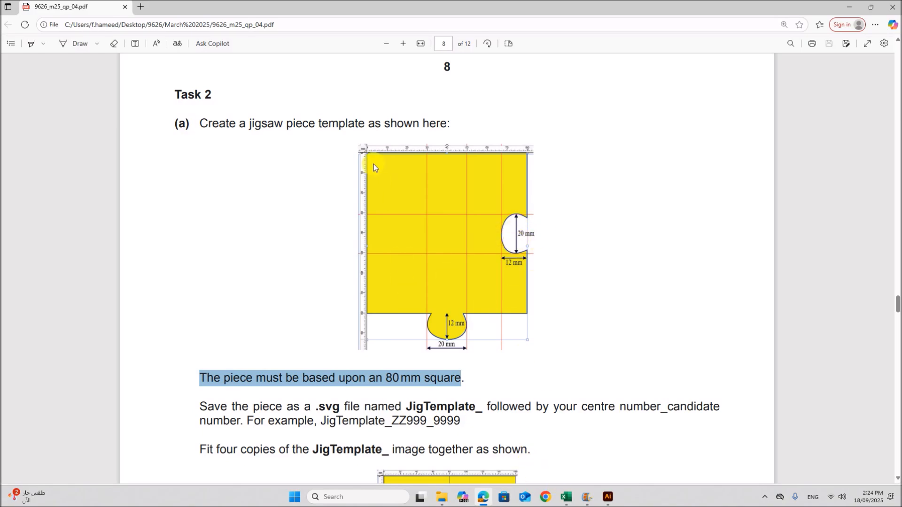
left_click(607, 497)
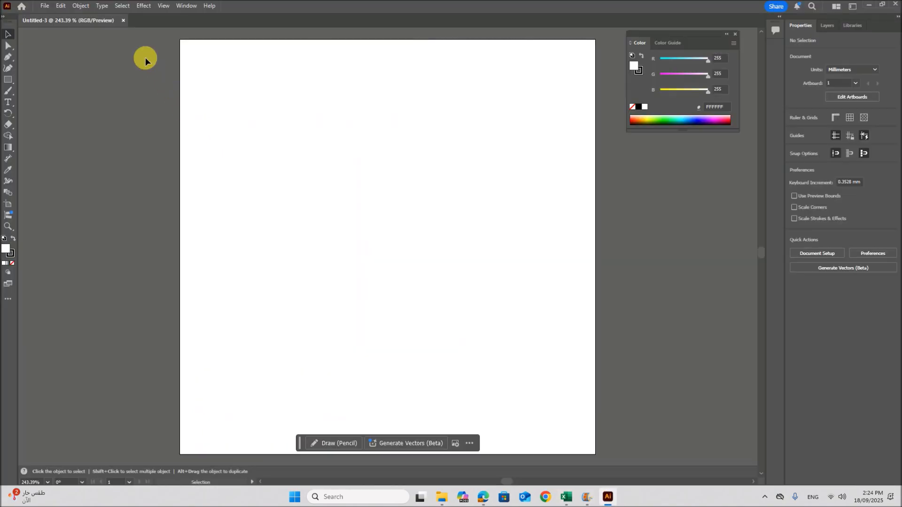
left_click(162, 6)
mouse_move(258, 384)
left_click(343, 385)
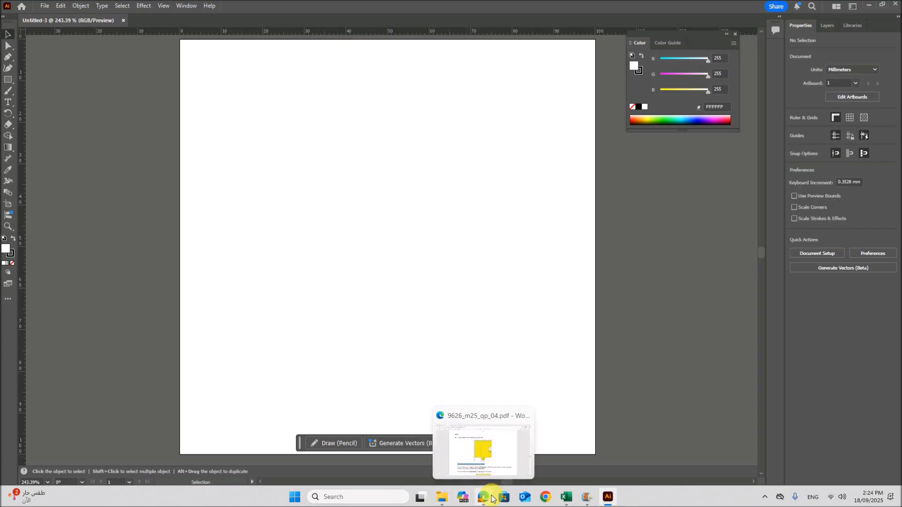
Draw a rectangle 80 mm wide and 80 mm high on the artboard.
left_click(9, 80)
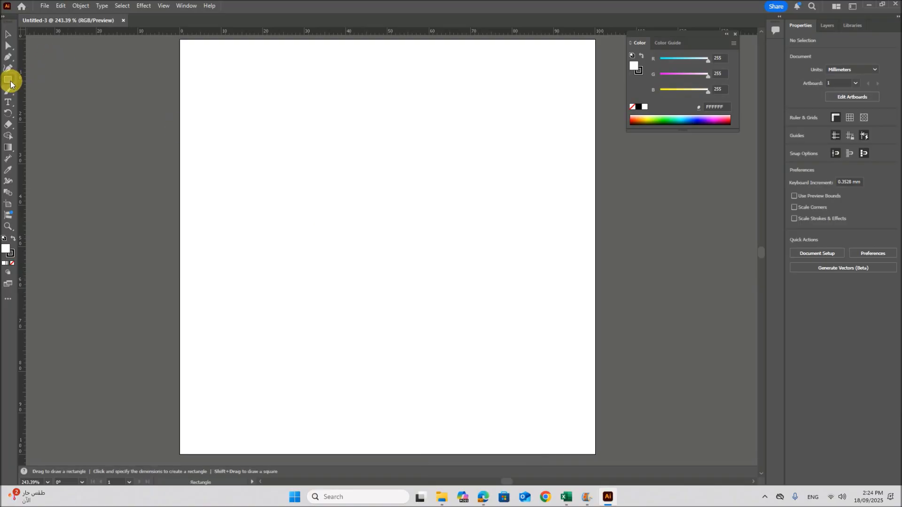
left_click(233, 110)
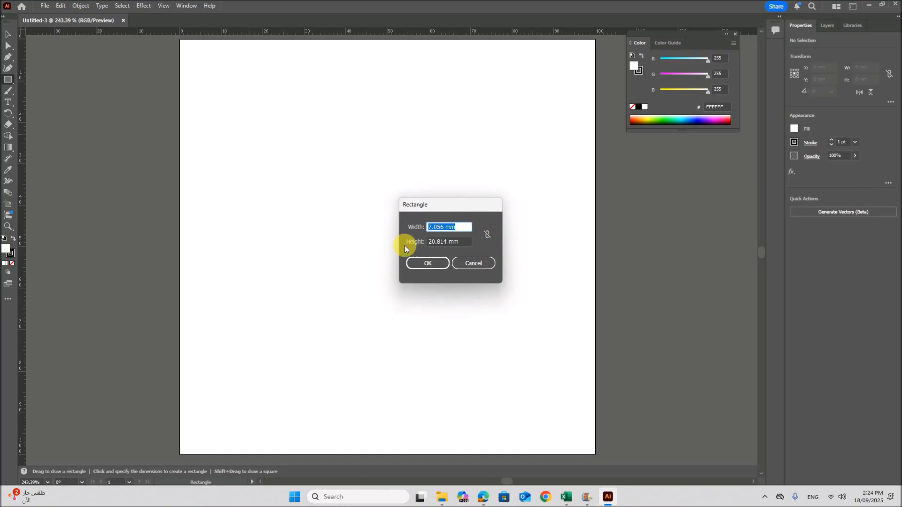
type("80")
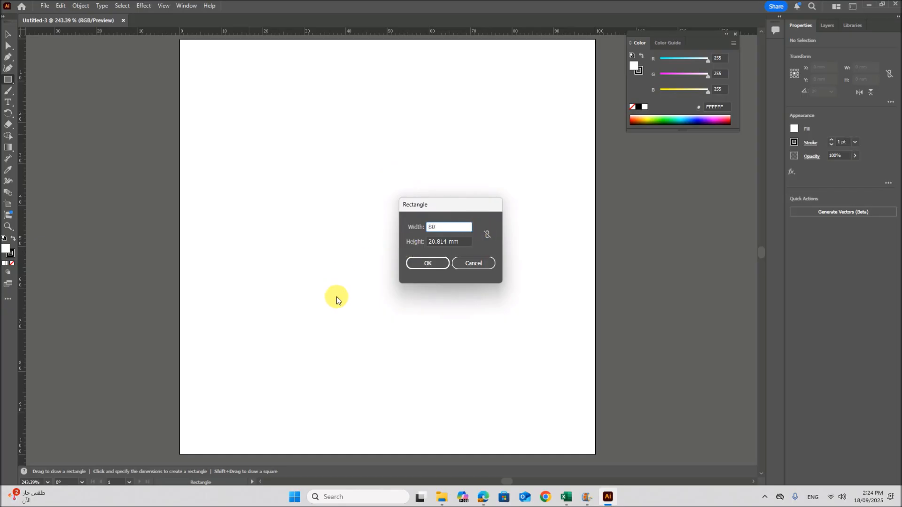
left_click(467, 246)
type("80")
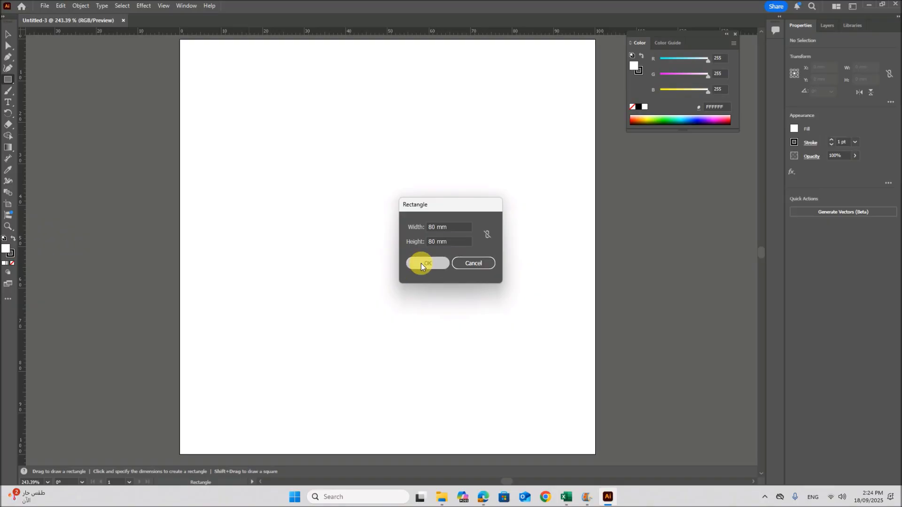
left_click(421, 266)
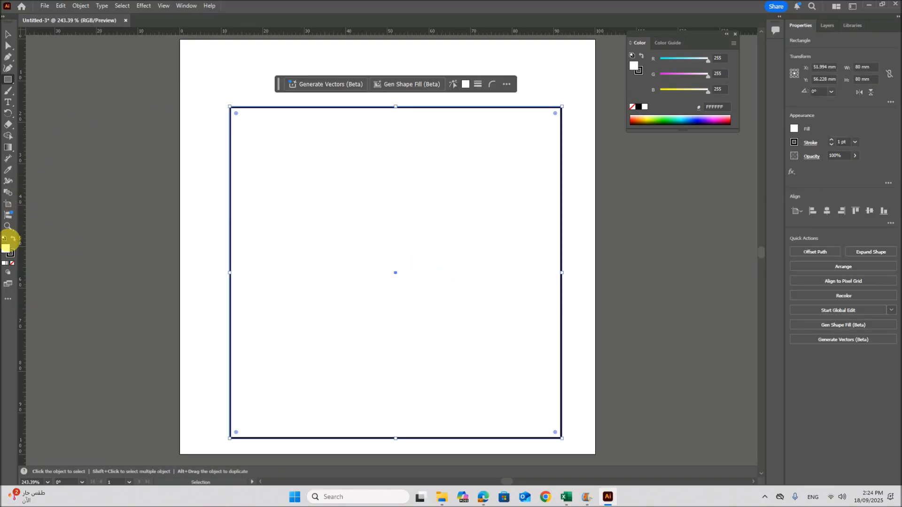
Fill the square with yellow F4F43B, comparing the colour with the jigsaw piece in the exam PDF.
double_click(6, 250)
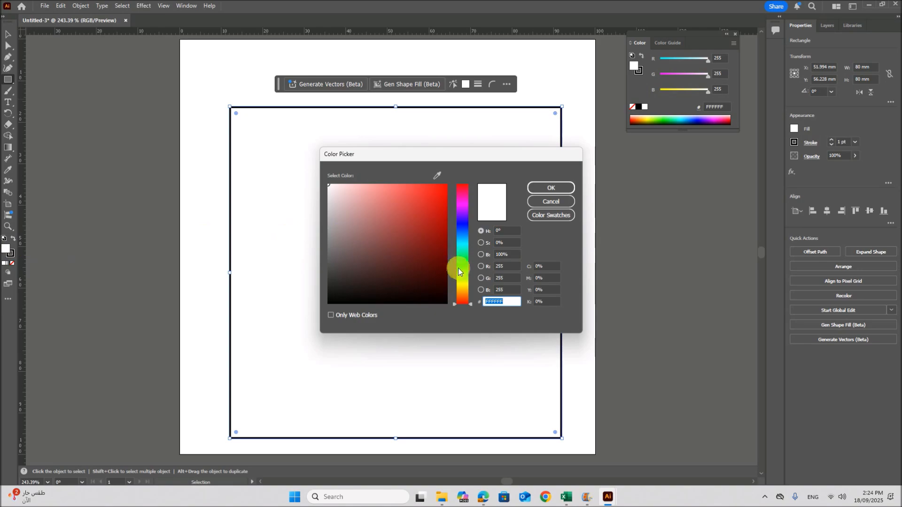
left_click(462, 285)
left_click(418, 188)
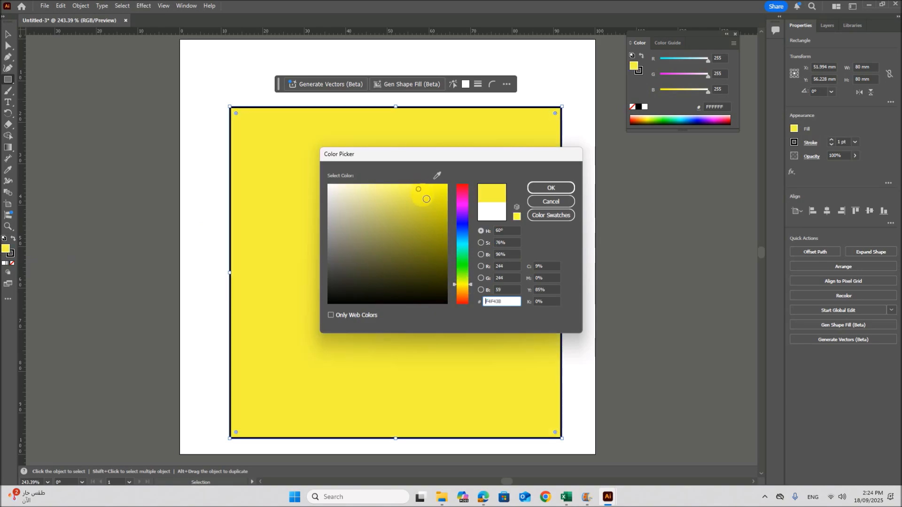
left_click(483, 497)
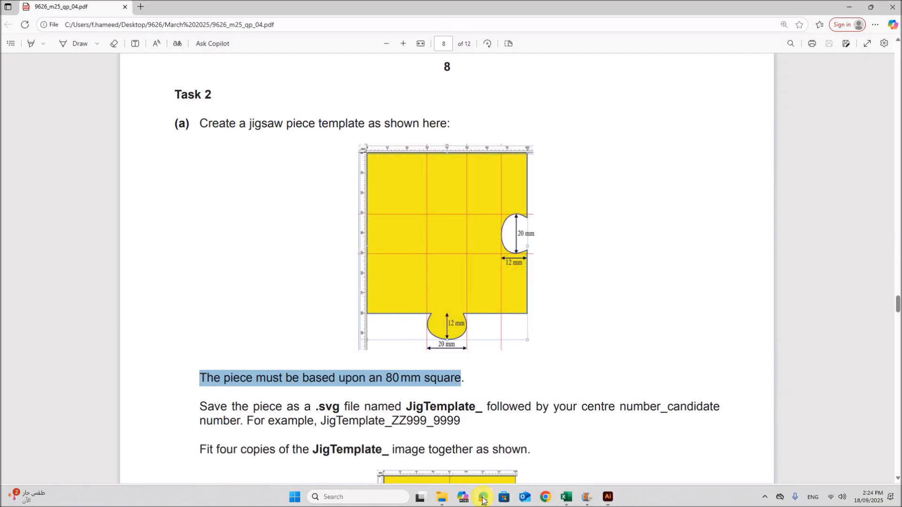
left_click(608, 496)
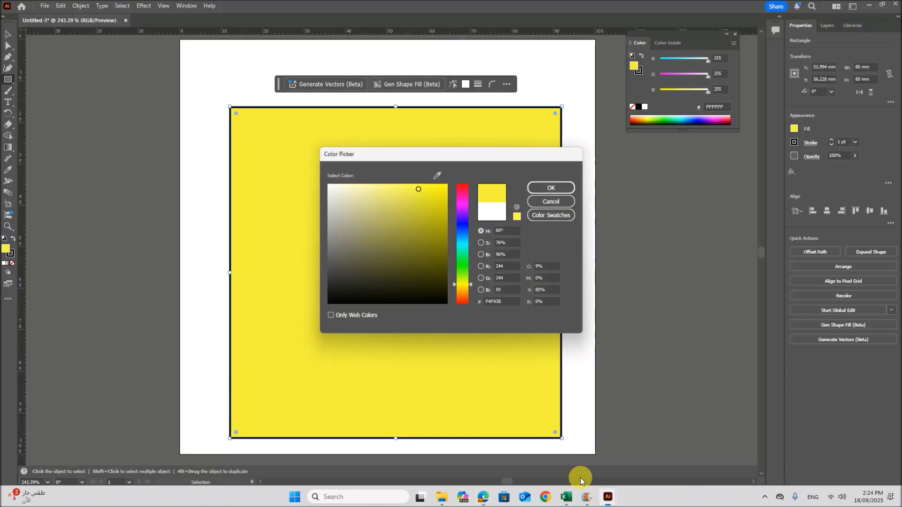
left_click(552, 189)
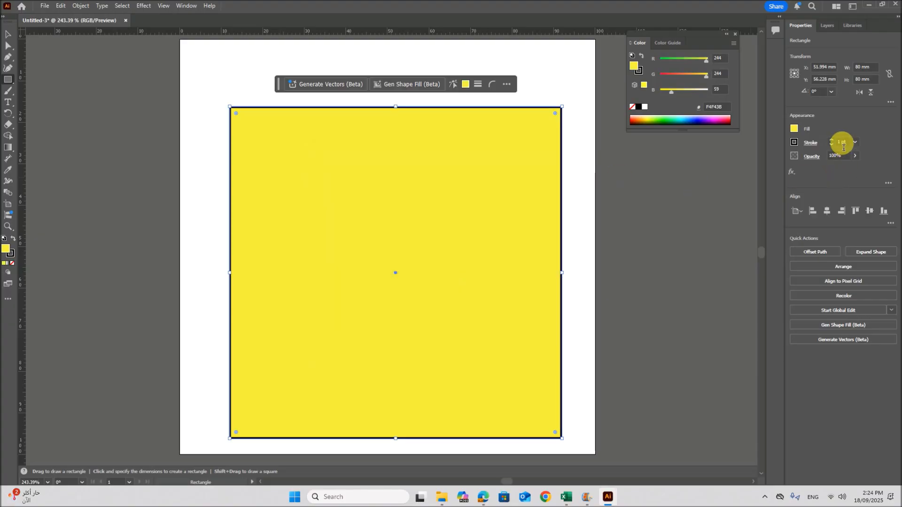
Set the square's stroke weight to 0.5 pt and deselect the square.
left_click(854, 142)
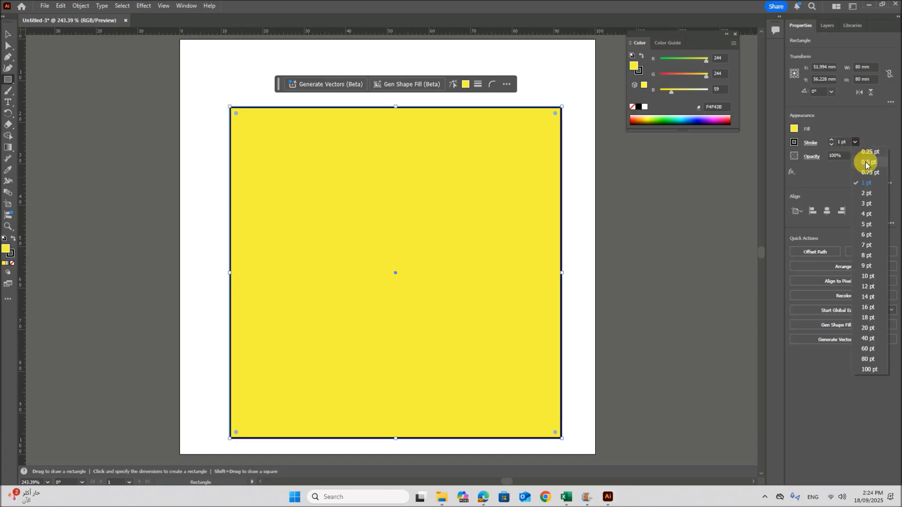
left_click(865, 161)
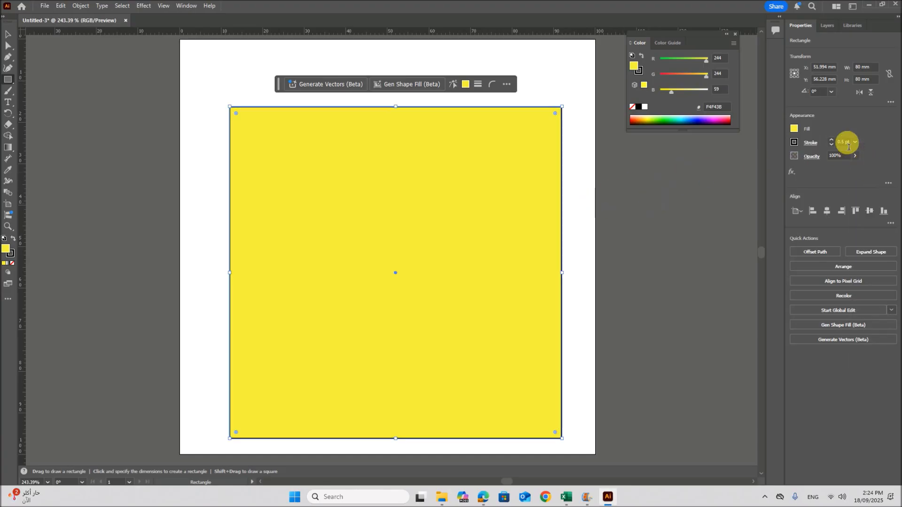
left_click(8, 34)
left_click(150, 138)
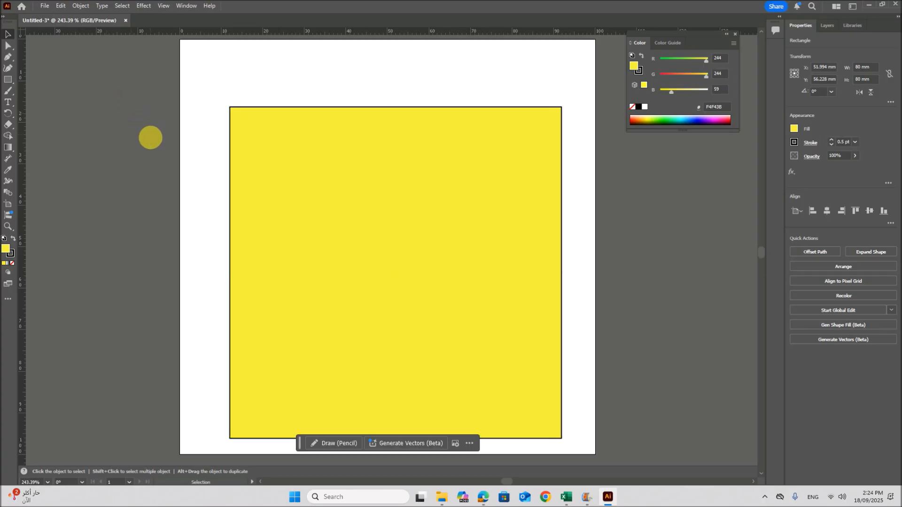
Move the yellow square to the artboard's upper-left corner, then check the jigsaw piece dimensions in the exam PDF.
left_click_drag(425, 305, 375, 238)
left_click(530, 307)
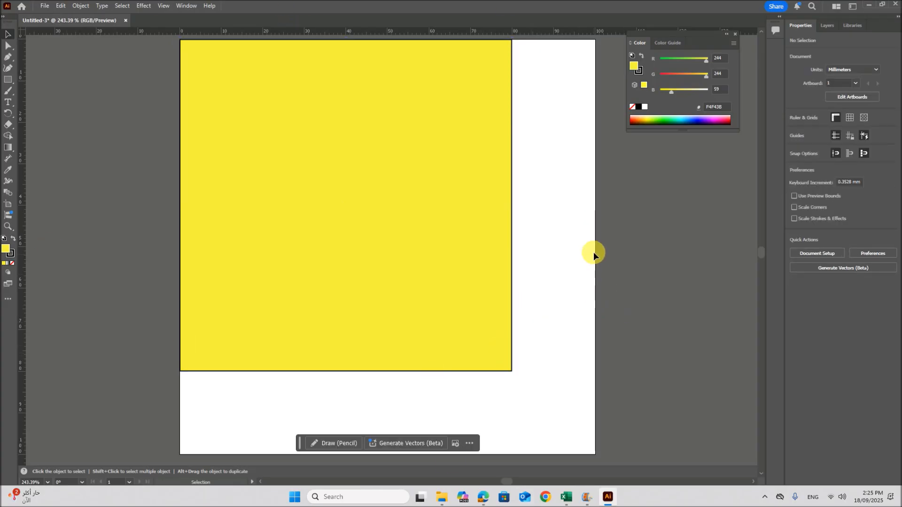
left_click(482, 497)
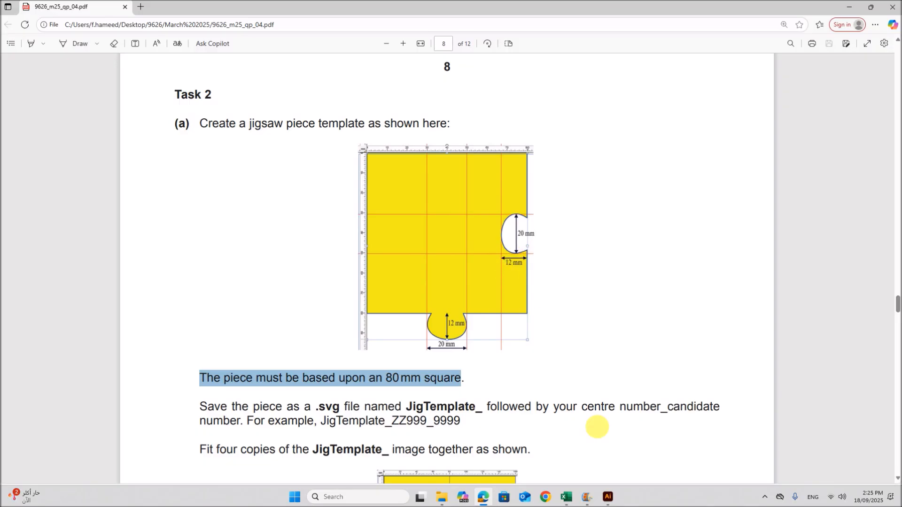
Switch back to Illustrator and create an ellipse 12 mm wide and 20 mm high beside the square.
left_click(608, 497)
left_click_drag(8, 80, 53, 91)
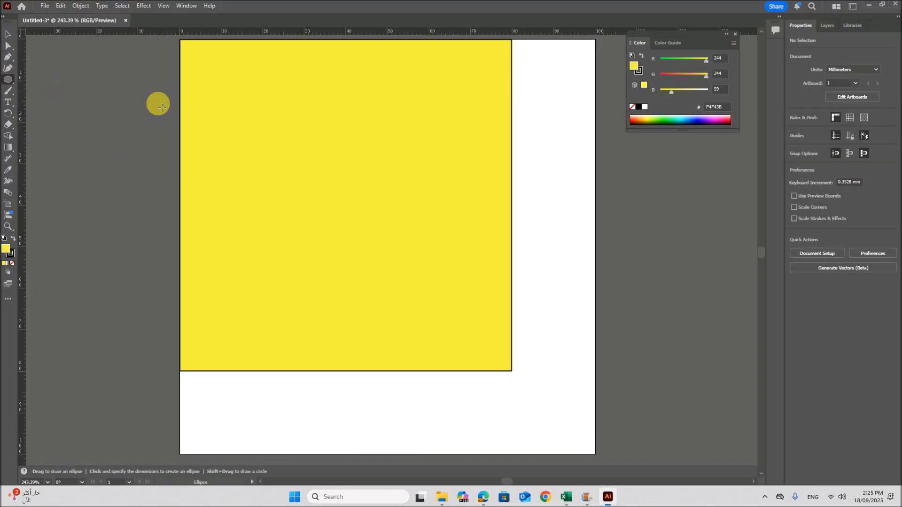
left_click(566, 185)
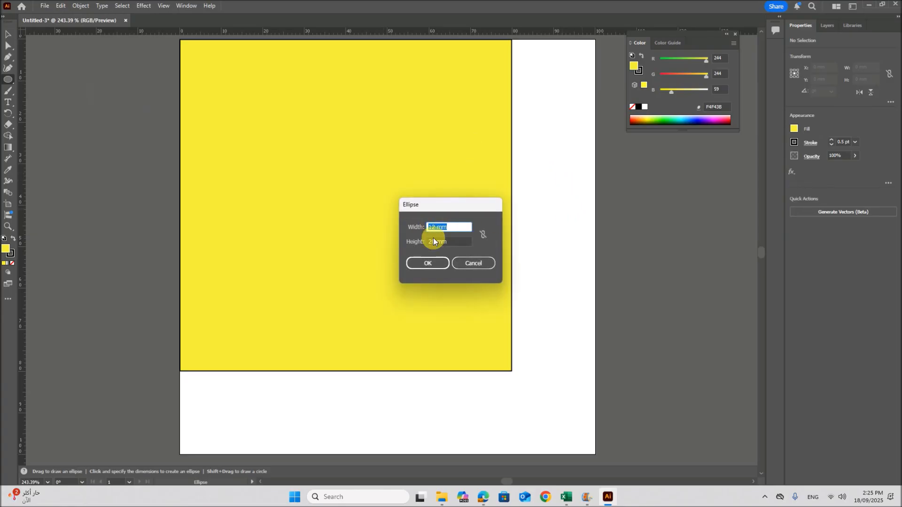
left_click(432, 264)
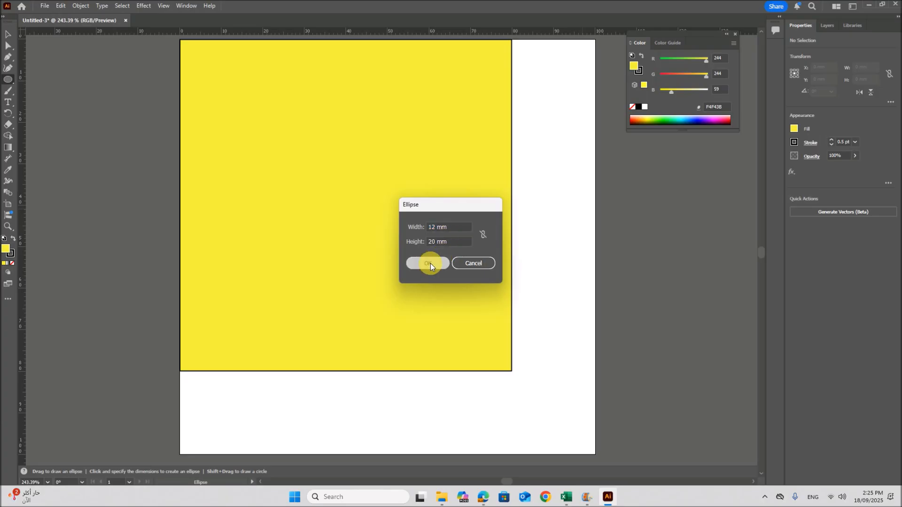
Draw a rectangle about 13 mm wide and 25 mm high overlapping the right edge of the ellipse.
left_click(7, 81)
left_click(46, 82)
left_click_drag(606, 176, 660, 279)
Subtract the small rectangle from the ellipse with Minus Front to cut its right side flat.
left_click(5, 36)
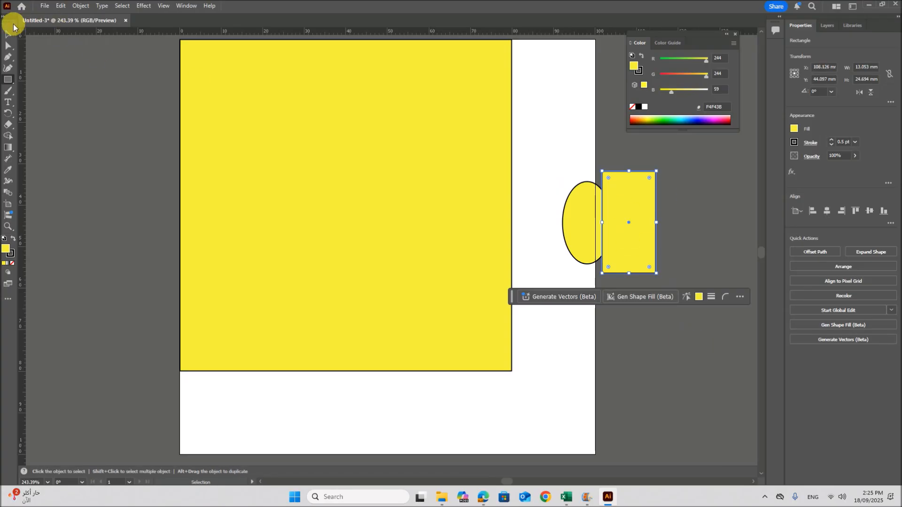
left_click_drag(565, 167, 667, 265)
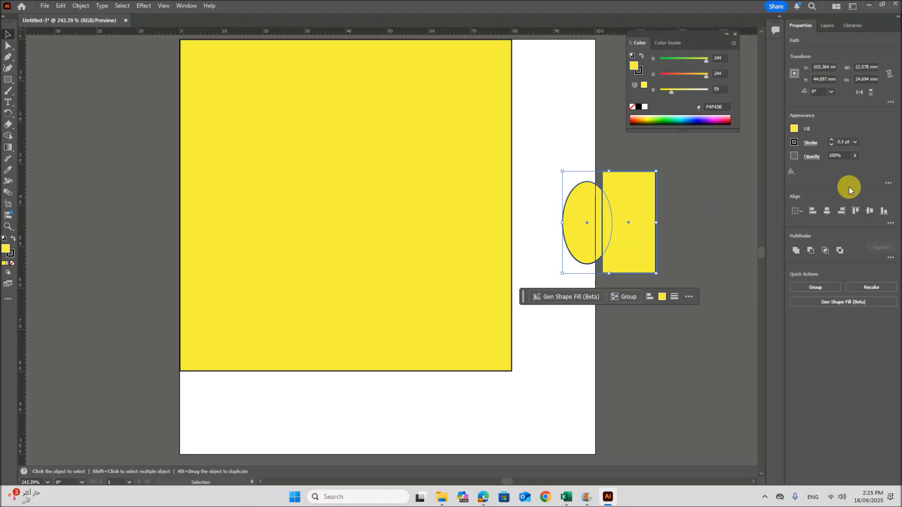
left_click(811, 254)
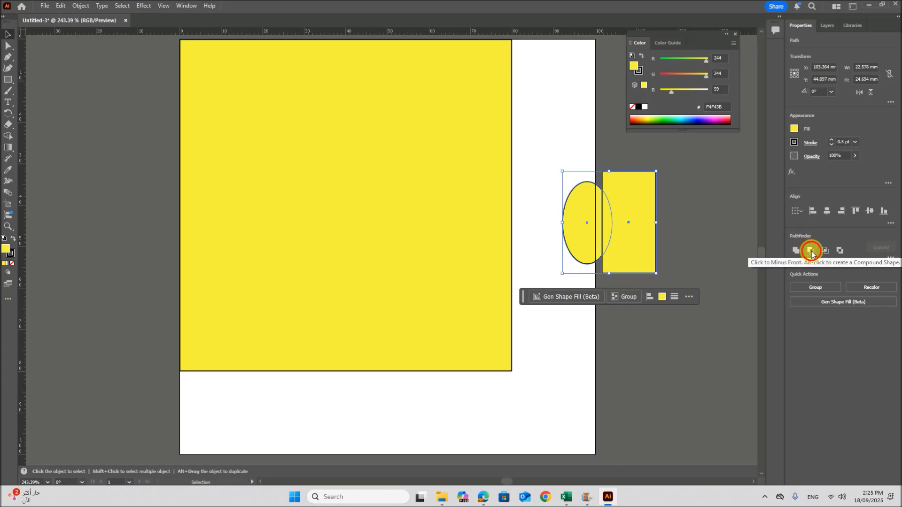
left_click(646, 278)
Move the cut ellipse closer to the square and set its width to 12 mm.
left_click_drag(577, 240, 556, 230)
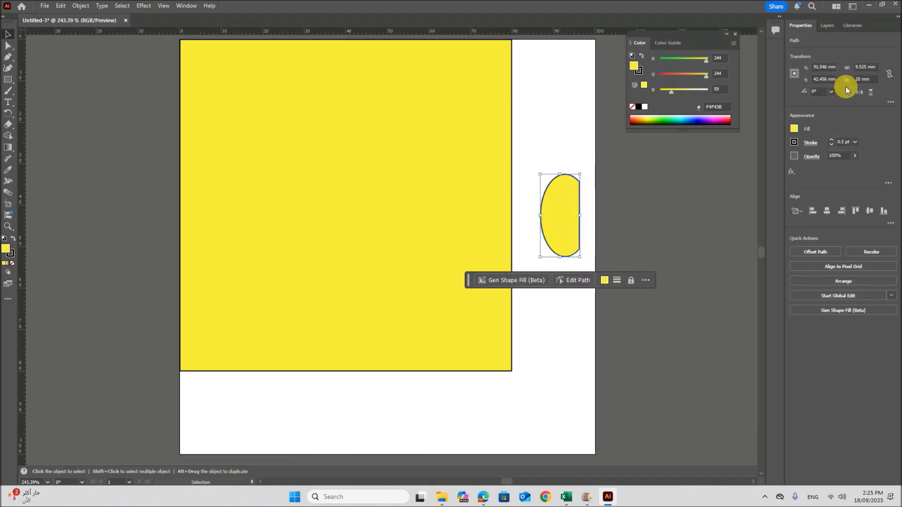
left_click(878, 73)
type("12")
key("Return")
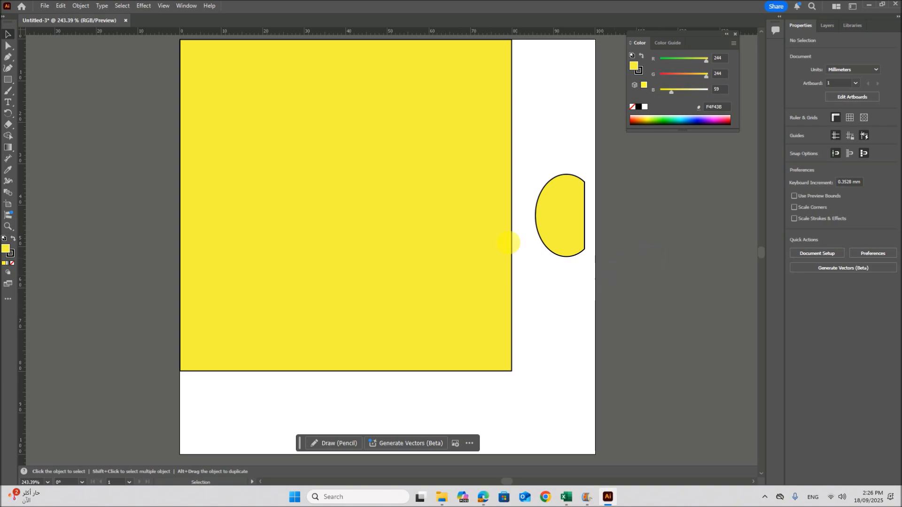
Make two copies of the cut ellipse beside the artboard and move the original onto the artboard's right edge.
left_click(568, 243)
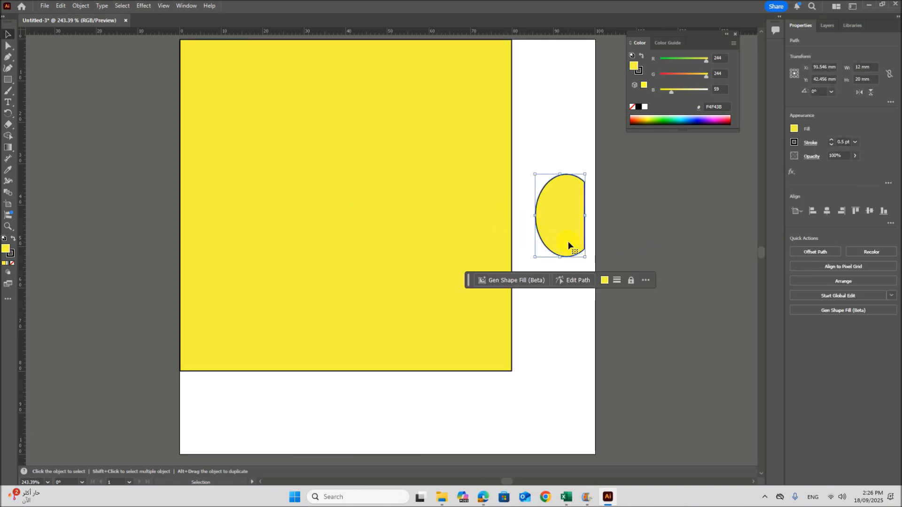
left_click_drag(568, 243, 689, 232)
left_click_drag(582, 225, 693, 326)
left_click_drag(561, 239, 606, 210)
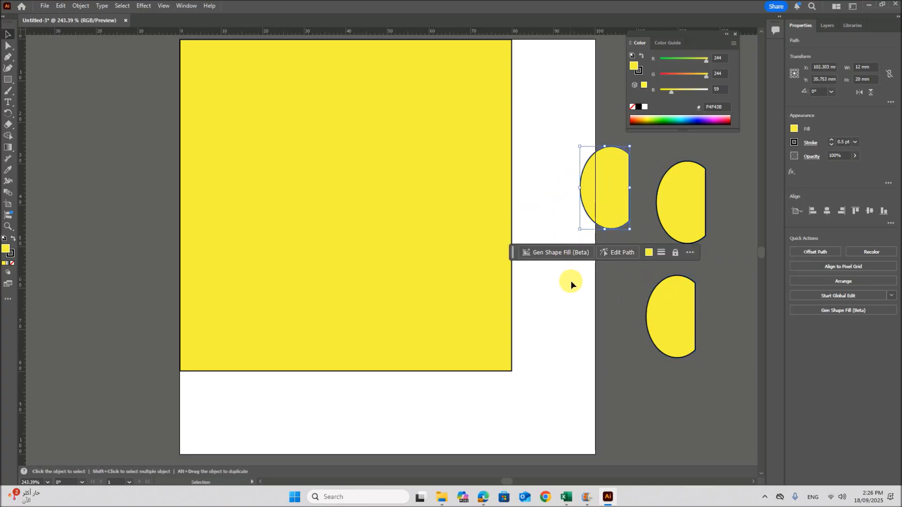
left_click(593, 332)
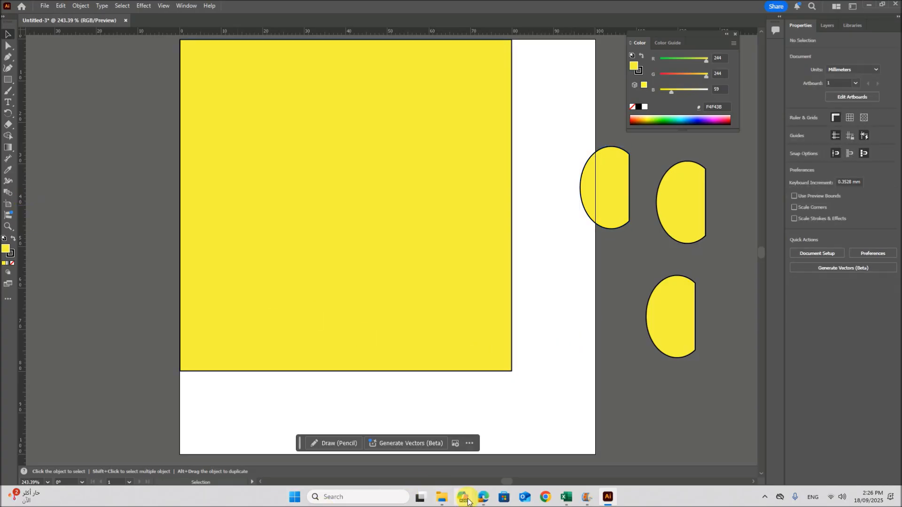
Check the diagram in the exam PDF, then draw two horizontal guide lines across the square at about 30 mm and 50 mm.
left_click(483, 497)
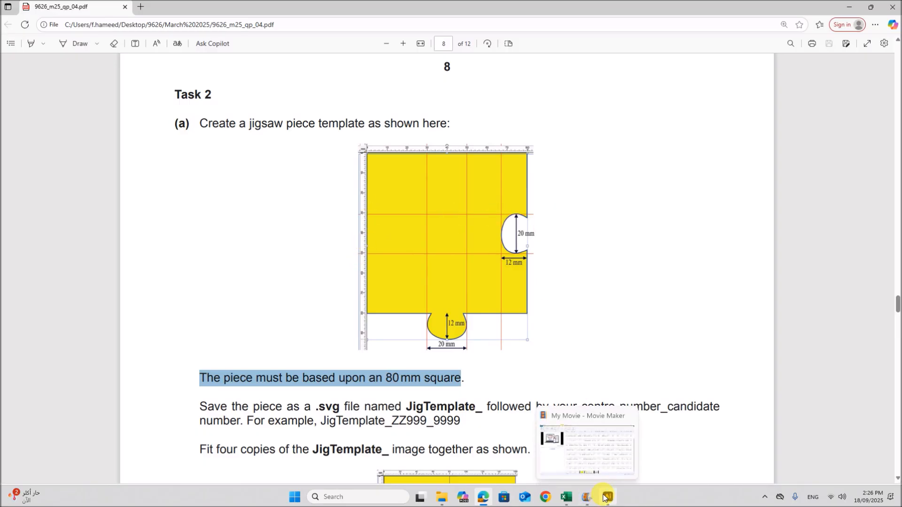
left_click(587, 451)
left_click(104, 21)
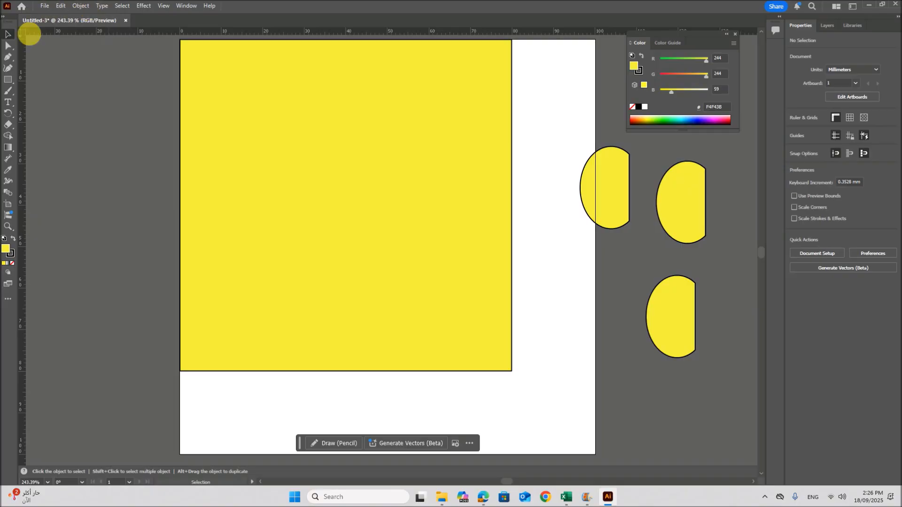
right_click(8, 80)
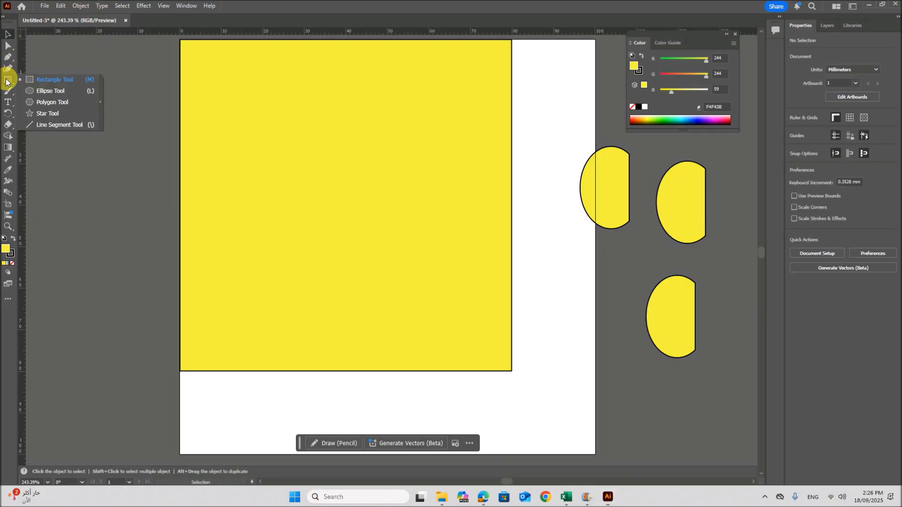
left_click(43, 124)
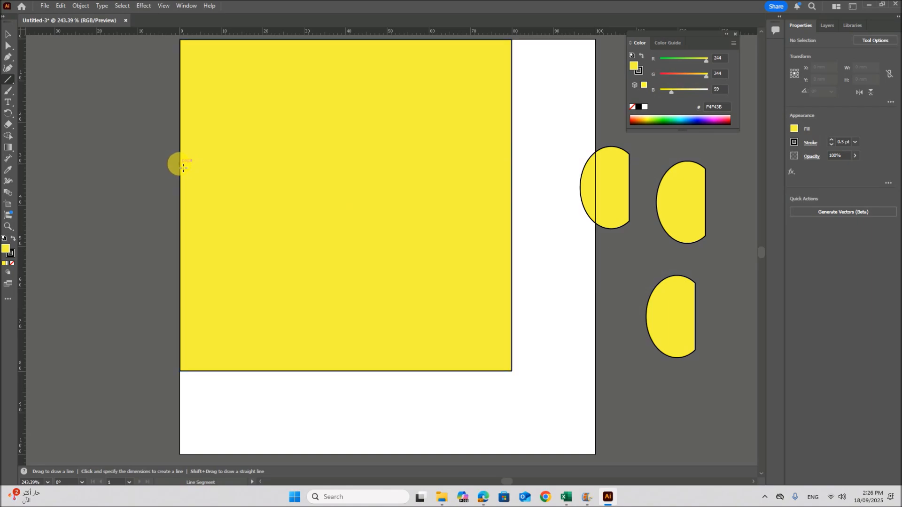
left_click_drag(183, 167, 567, 169)
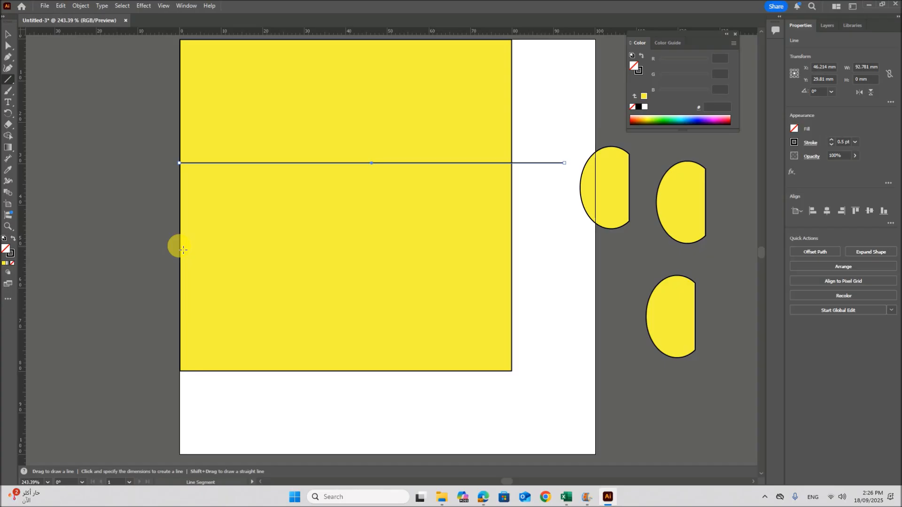
left_click_drag(182, 247, 570, 244)
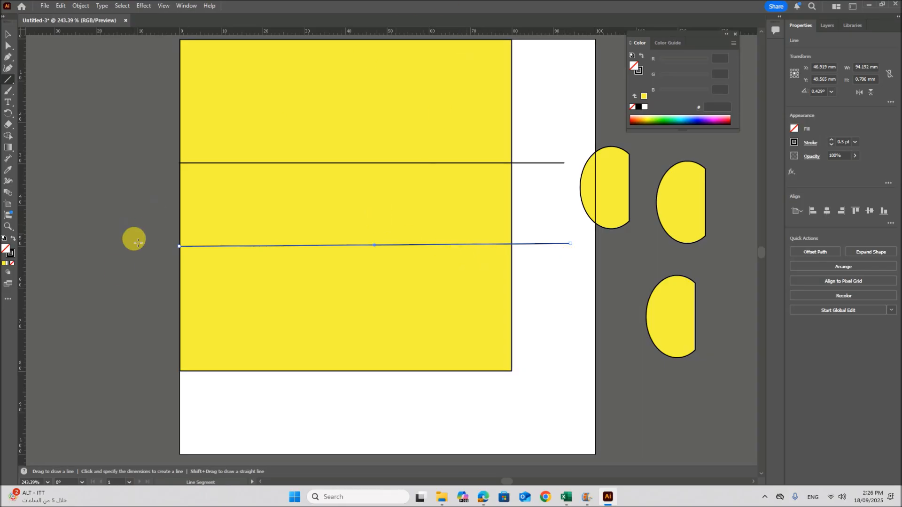
Place the cut ellipse against the square's right edge between the guide lines and reduce its height to about 19.4 mm.
left_click(8, 34)
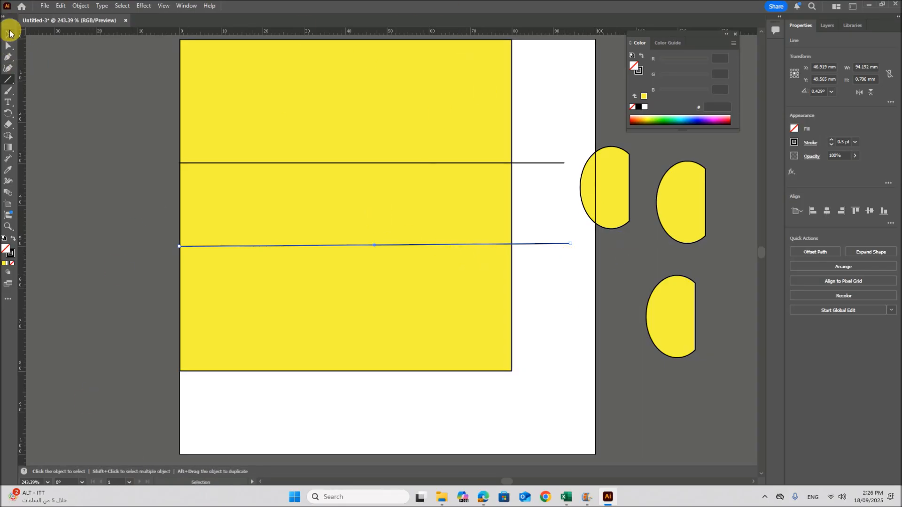
left_click_drag(609, 195, 489, 214)
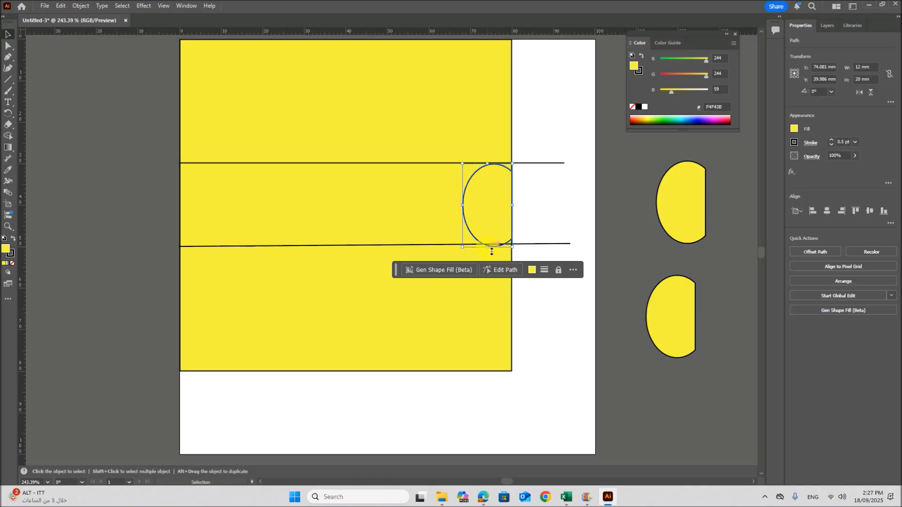
left_click_drag(490, 251, 490, 249)
left_click(547, 288)
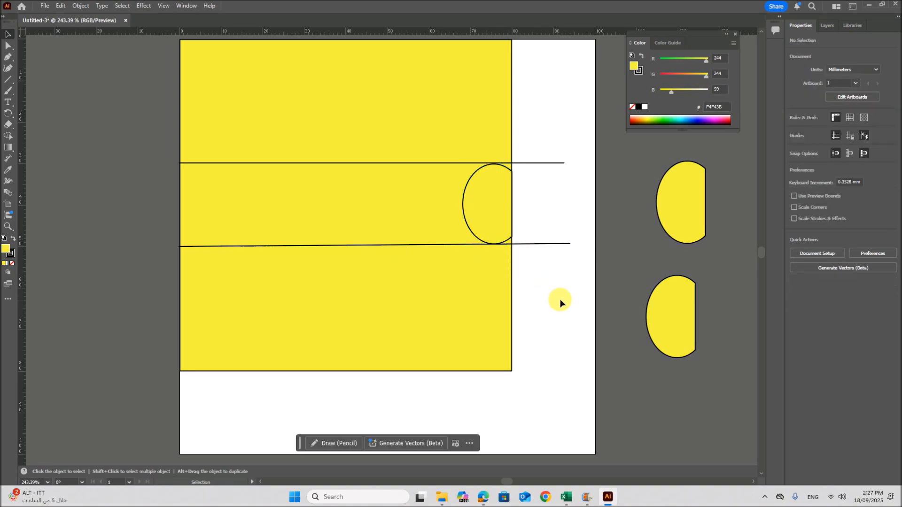
Delete the two spare cut-ellipse copies beside the artboard.
left_click(702, 208)
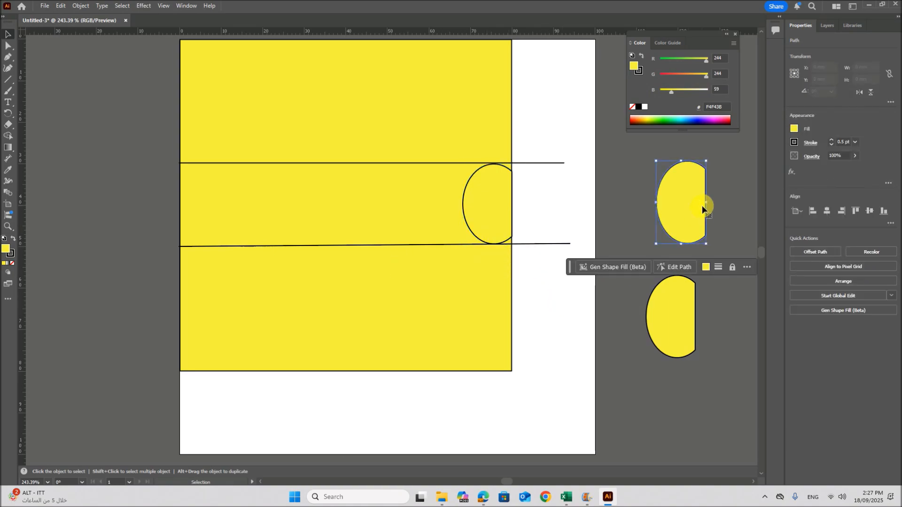
key("Delete")
left_click(662, 282)
left_click_drag(661, 323, 489, 221)
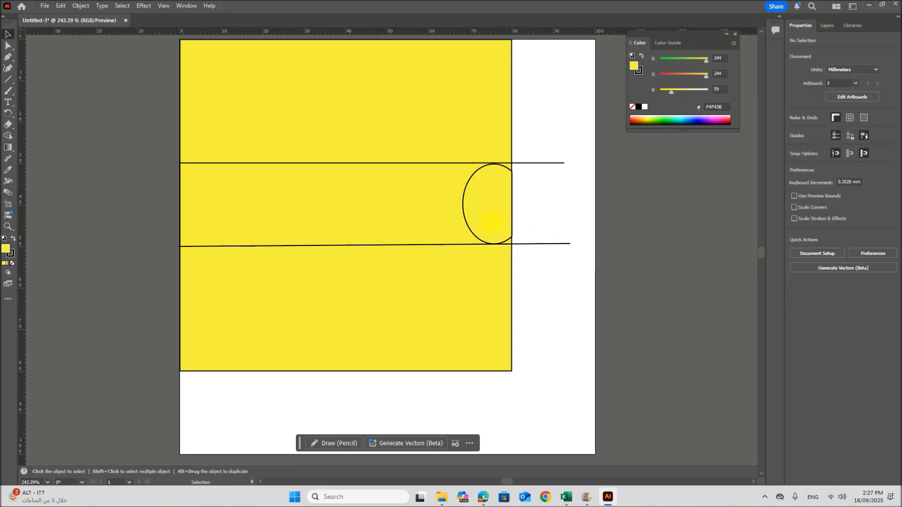
Duplicate the cut ellipse fitted at the square's right edge and move the copy outside the artboard.
key("a")
key("v")
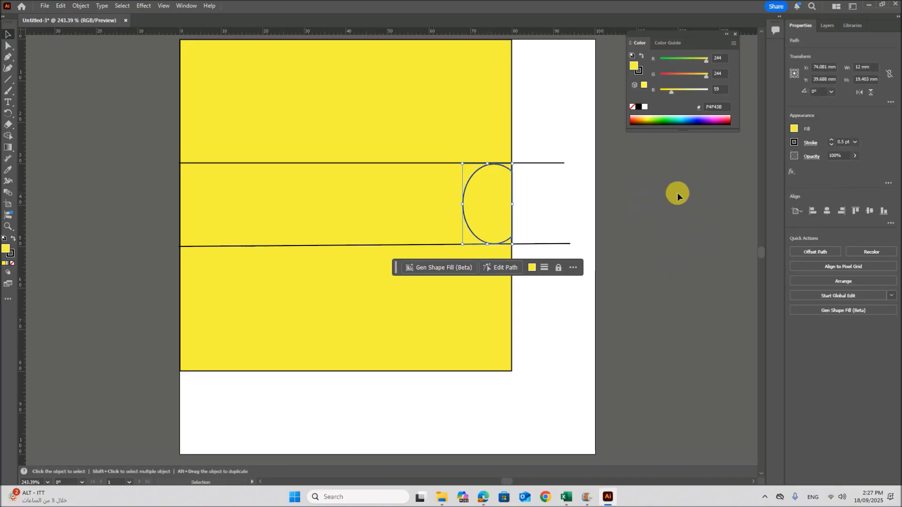
left_click(676, 192)
key("ctrl+v")
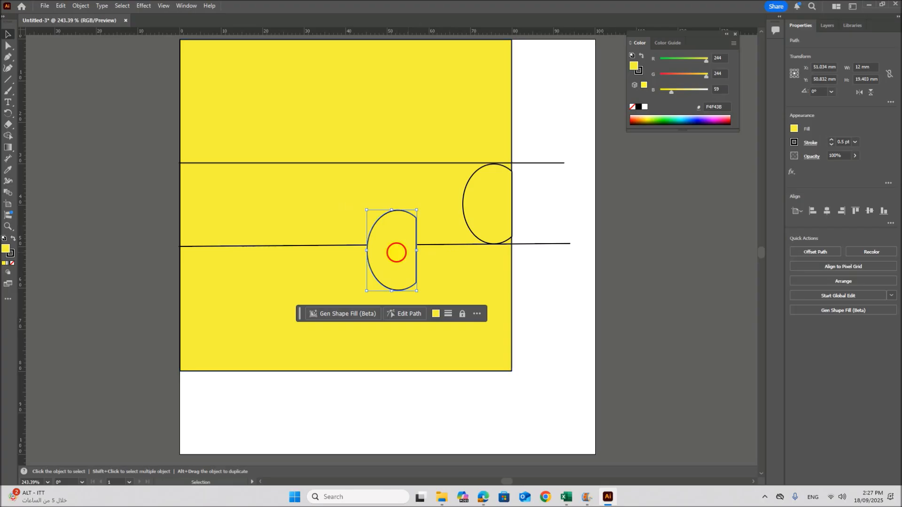
left_click_drag(395, 252, 702, 239)
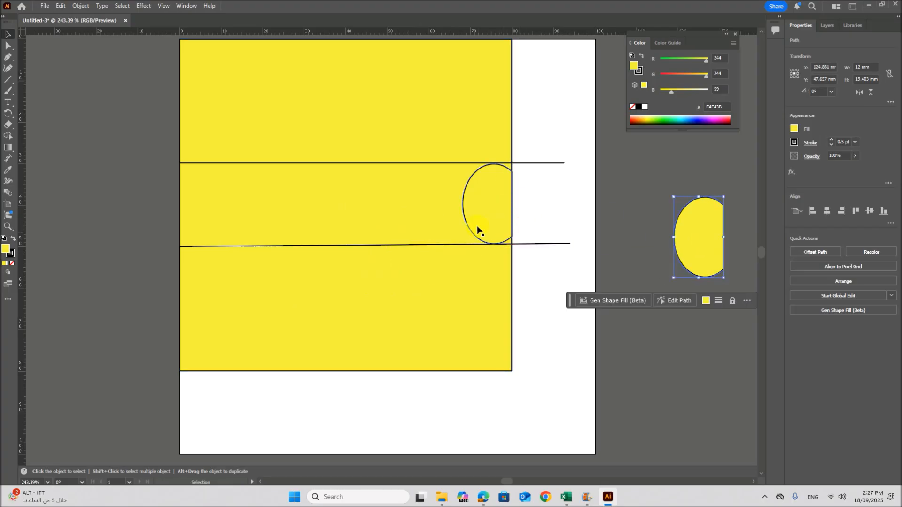
Delete the two horizontal guide lines crossing the square.
left_click(551, 164)
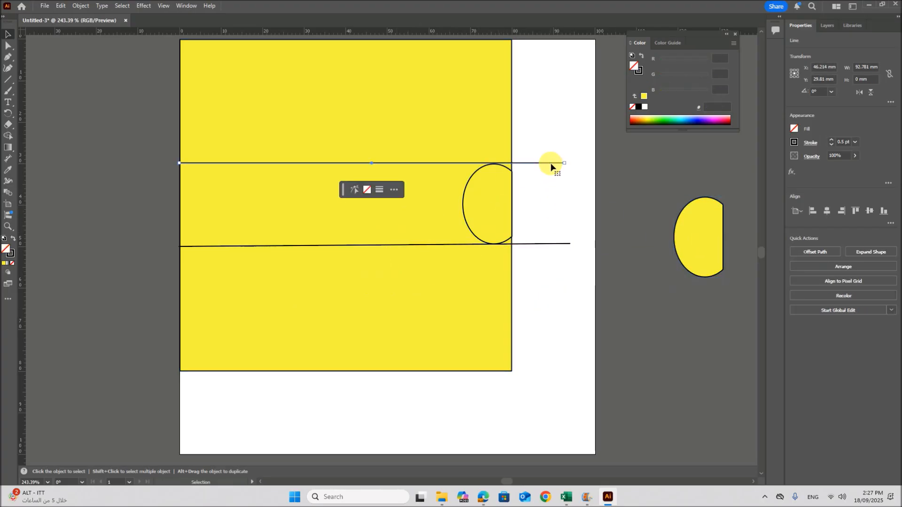
key("Delete")
left_click(521, 243)
key("Delete")
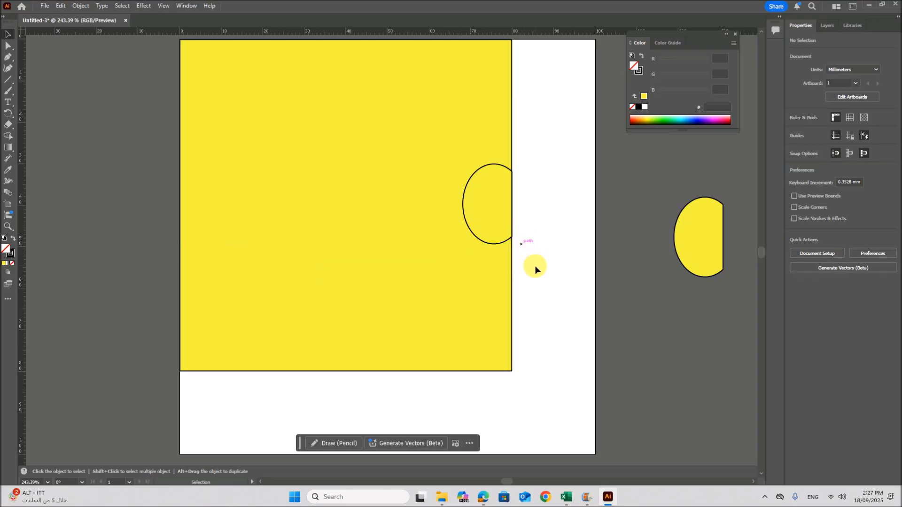
Subtract the cut ellipse from the square with Minus Front to form the notch in its right edge.
left_click_drag(527, 304, 554, 341)
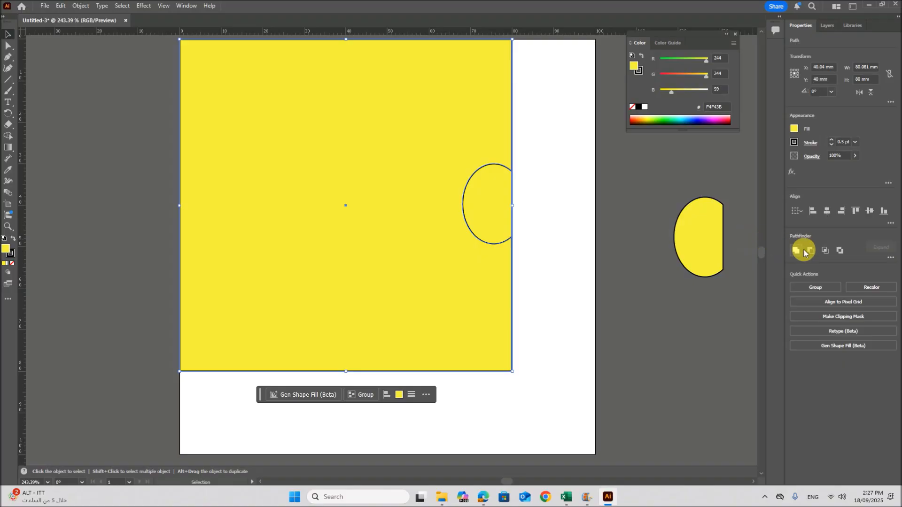
left_click(810, 252)
left_click(561, 310)
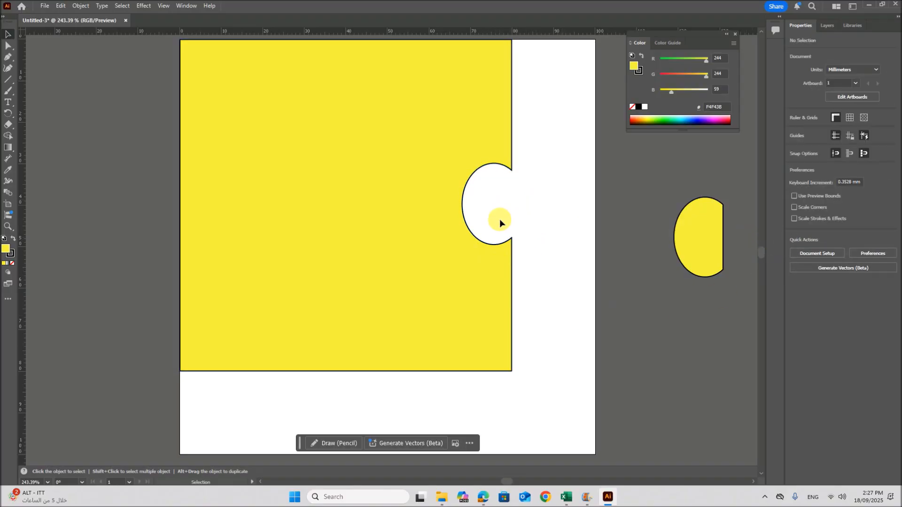
Draw two vertical guide lines through the square at about 30 mm and 50 mm, checking the positions in the exam PDF.
left_click(8, 79)
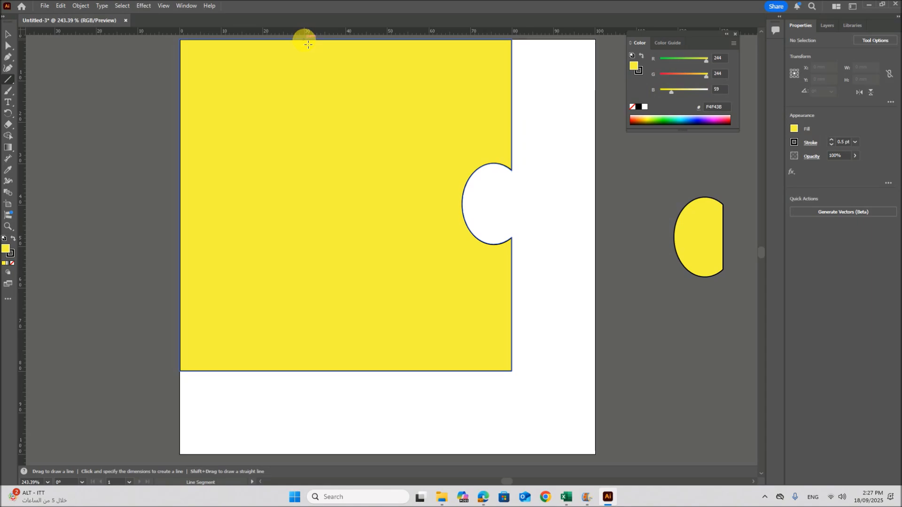
mouse_move(307, 44)
left_mouse_down()
mouse_move(304, 292)
mouse_move(289, 409)
mouse_move(293, 398)
left_mouse_up()
left_click(483, 497)
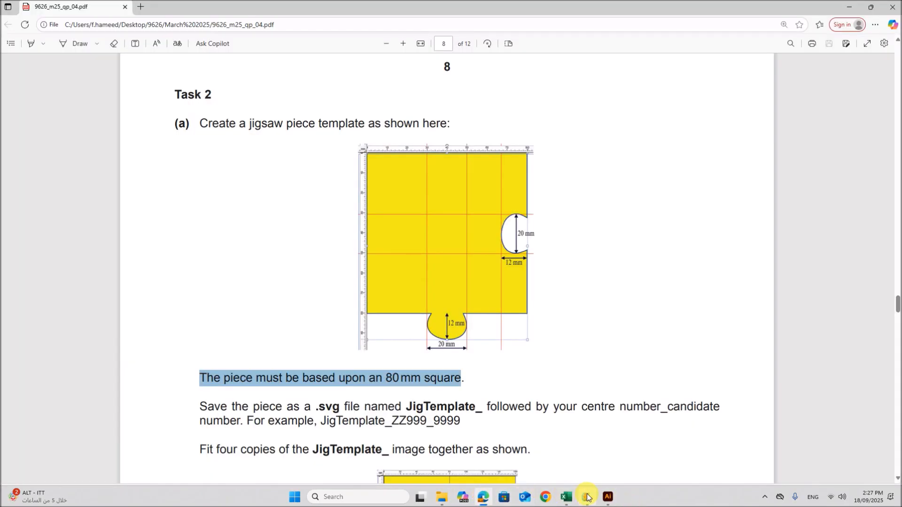
left_click(608, 496)
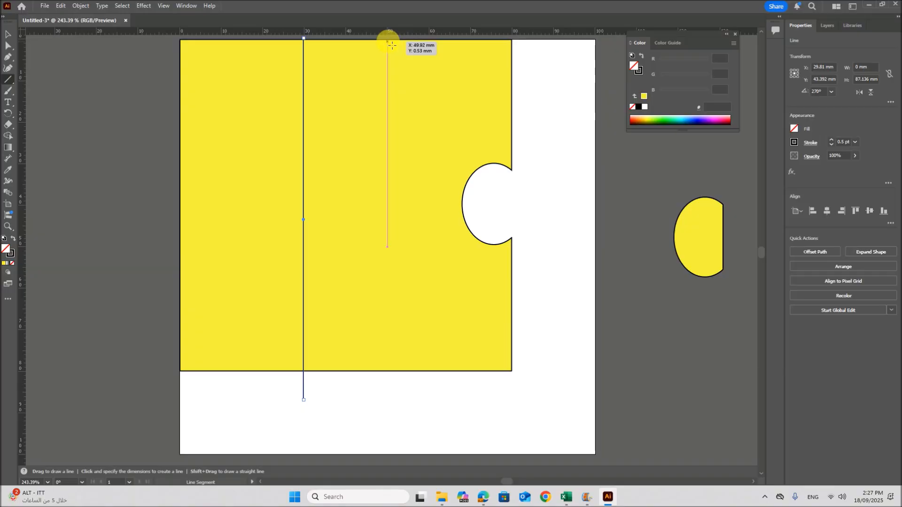
left_click_drag(391, 45, 377, 416)
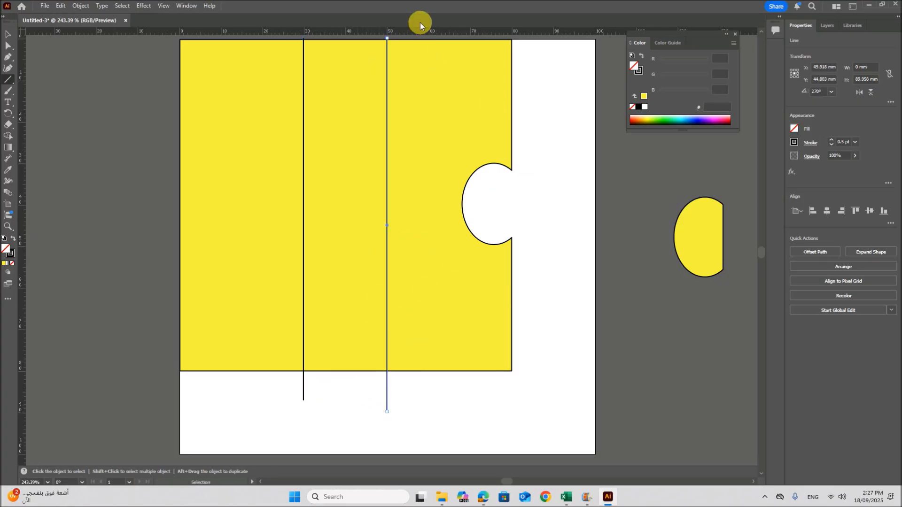
Move the spare cut ellipse to the square's bottom edge, turned 90° flat side up, and widen it to about 20 mm between the guides.
left_click(4, 34)
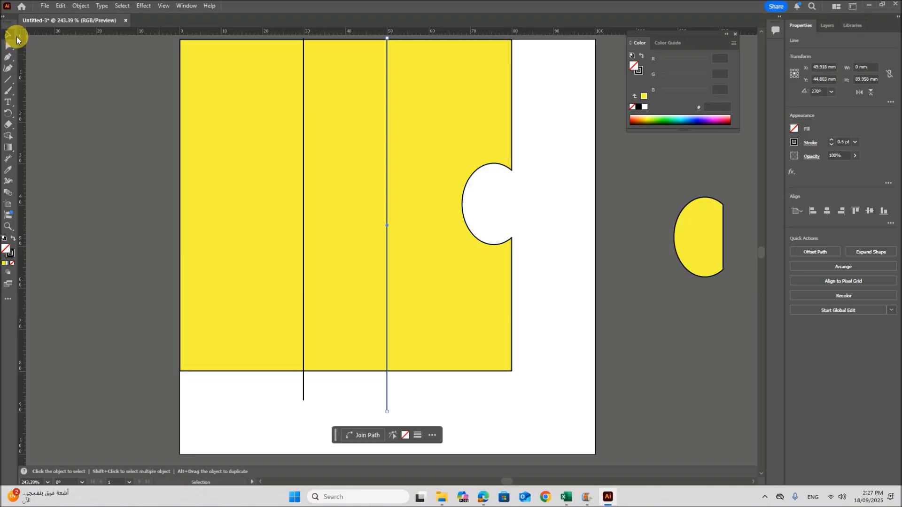
left_click_drag(695, 251, 336, 388)
left_click_drag(371, 417, 341, 383)
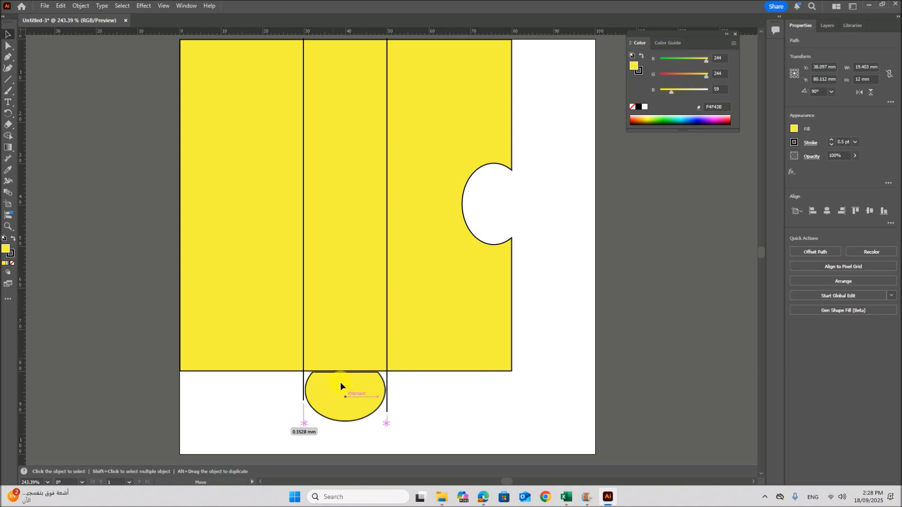
left_click_drag(339, 382, 339, 382)
left_click_drag(386, 399, 346, 391)
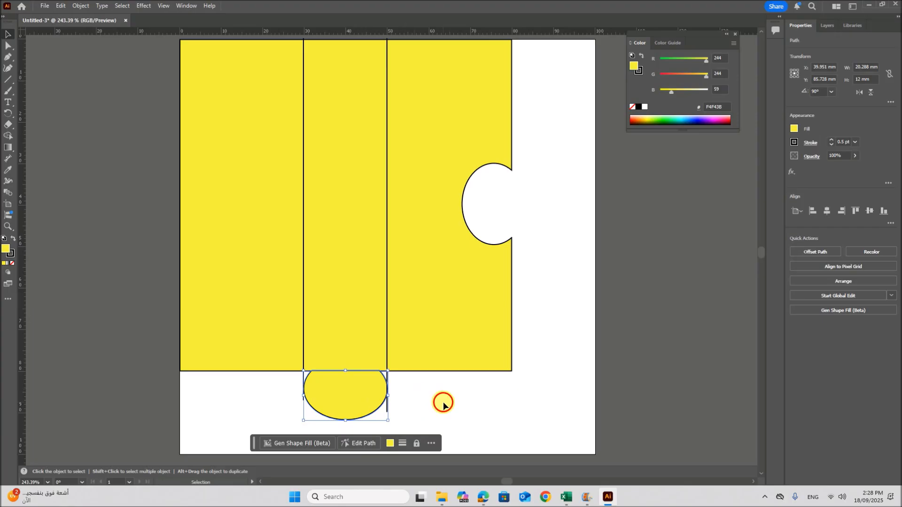
Delete the two vertical guide lines crossing the square.
left_click(443, 400)
left_click(388, 185)
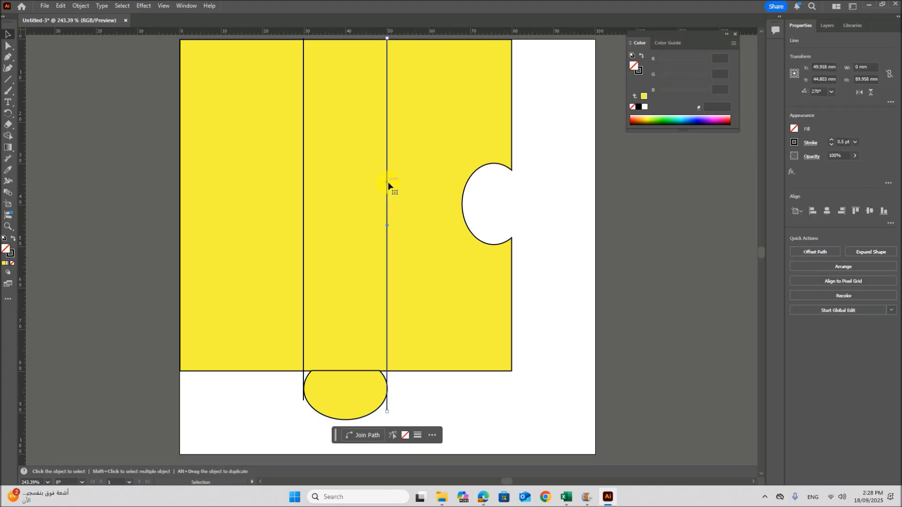
key("Delete")
left_click(304, 191)
key("Delete")
Unite the notched square and the bottom ellipse into one jigsaw piece and shift it slightly to the right.
left_click_drag(522, 252, 558, 155)
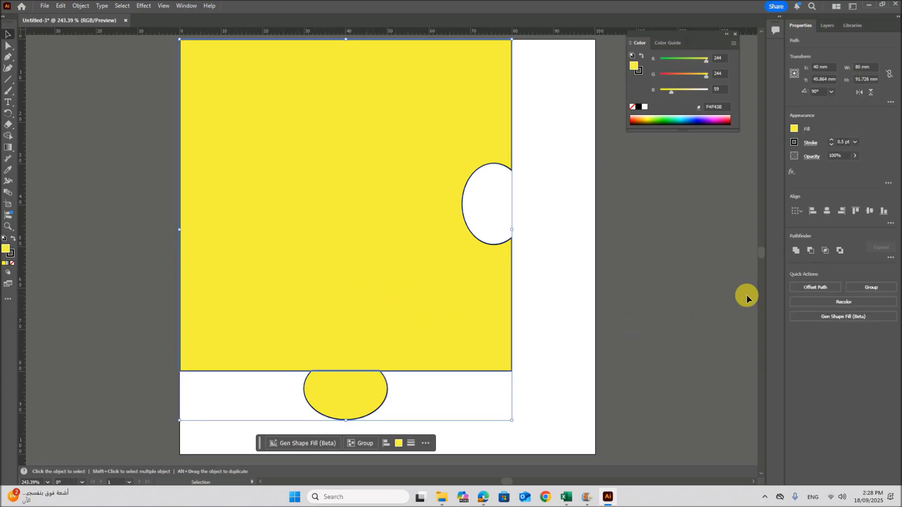
left_click(802, 252)
left_click(574, 300)
mouse_move(417, 317)
left_mouse_down()
mouse_move(489, 323)
mouse_move(438, 324)
mouse_move(438, 315)
mouse_move(418, 311)
left_mouse_up()
left_click(570, 324)
left_click_drag(492, 309, 507, 311)
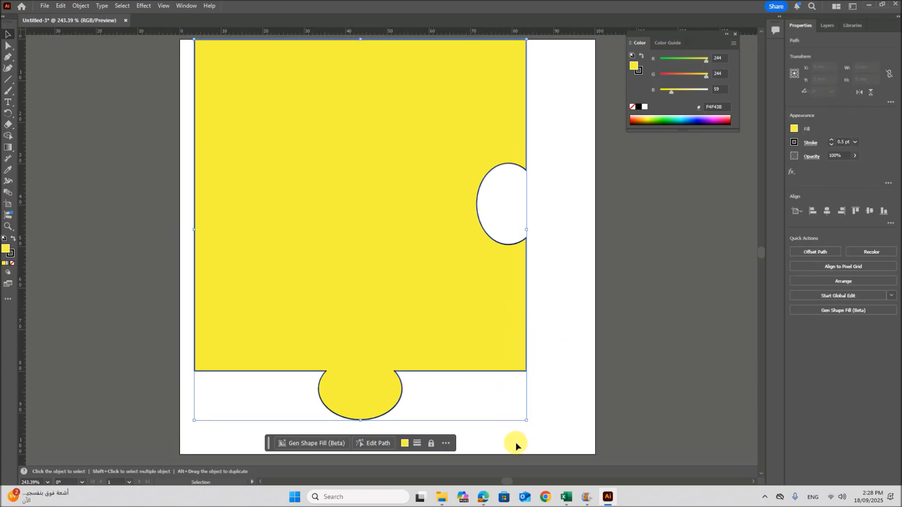
Check the required file format and name in the exam PDF, then set up an export of the piece as SVG in Illustrator.
left_click(483, 497)
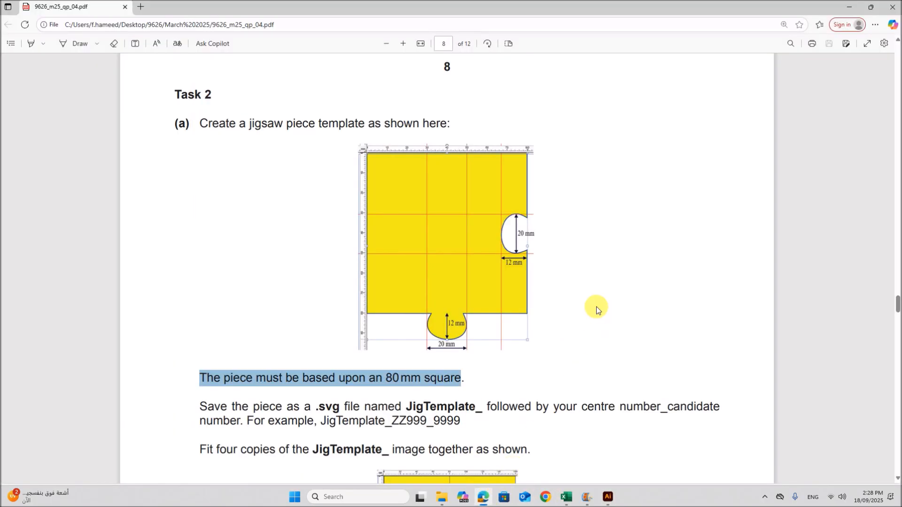
scroll(273, 402, "down", 2)
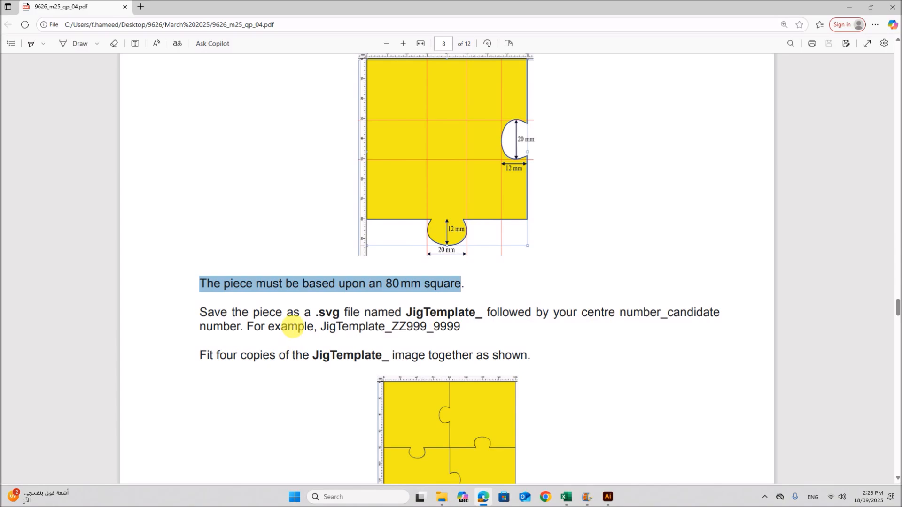
double_click(322, 318)
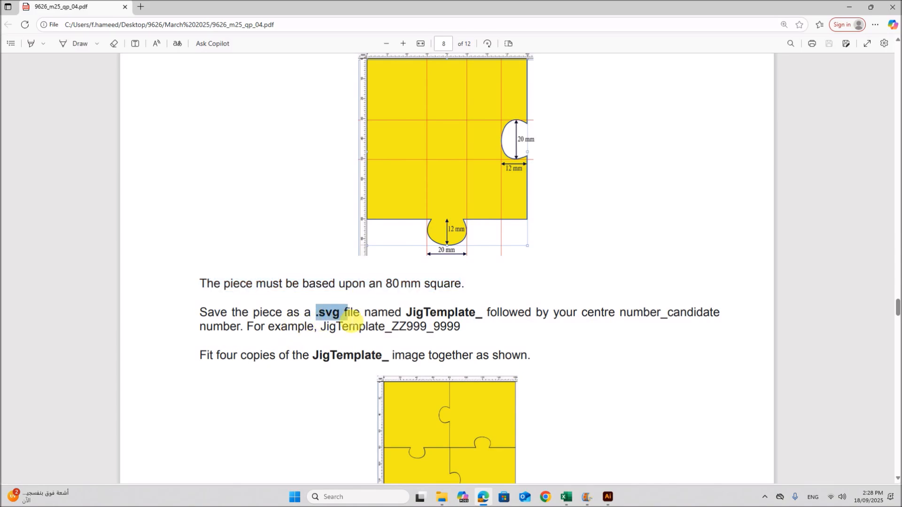
left_click(406, 313)
double_click(419, 317)
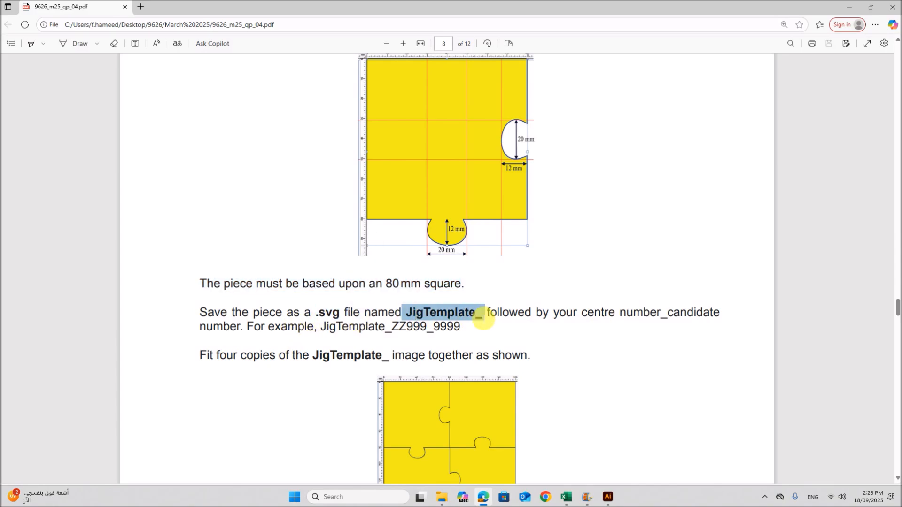
left_click(607, 497)
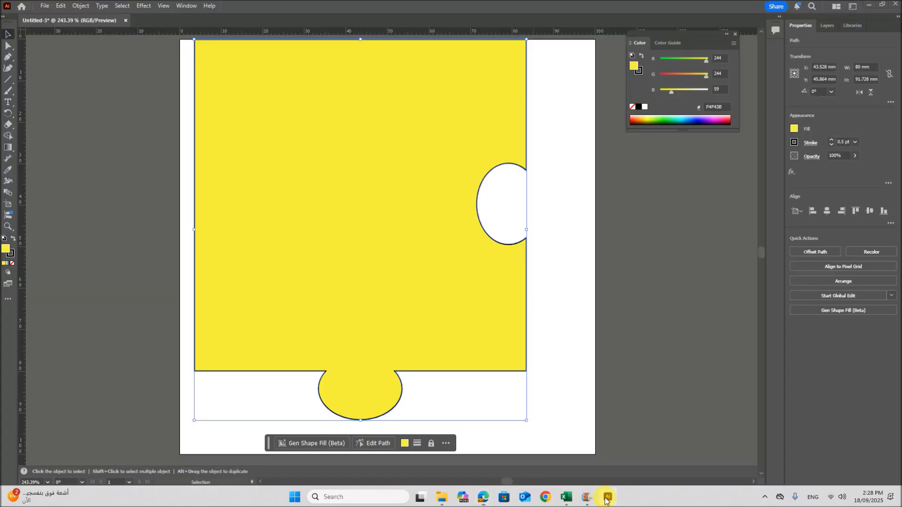
left_click(45, 6)
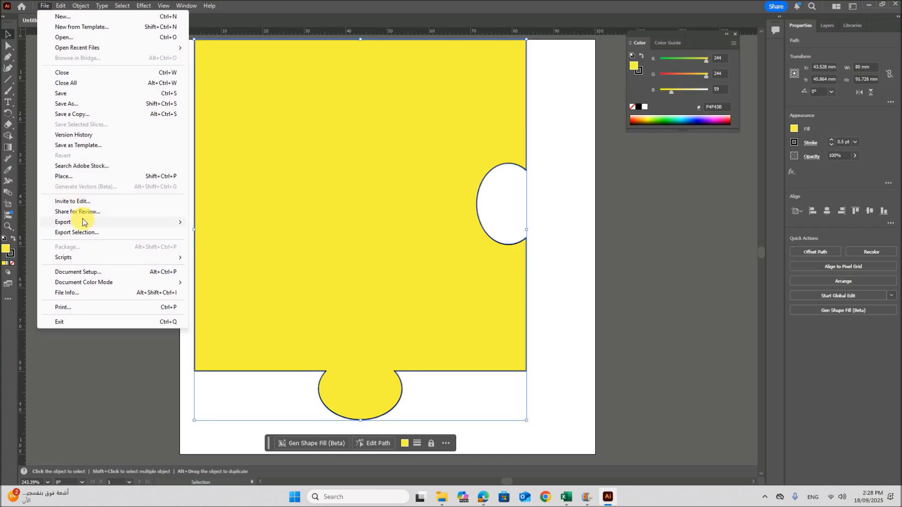
left_click(215, 232)
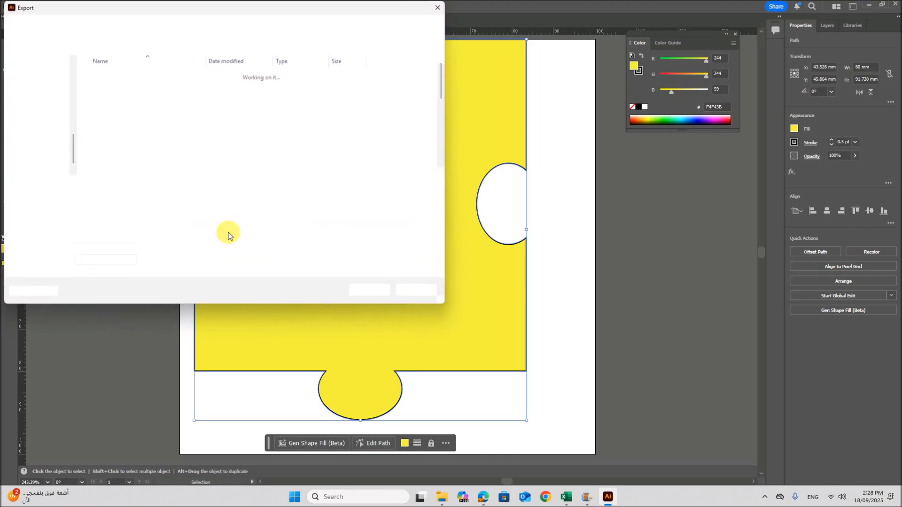
left_click(84, 199)
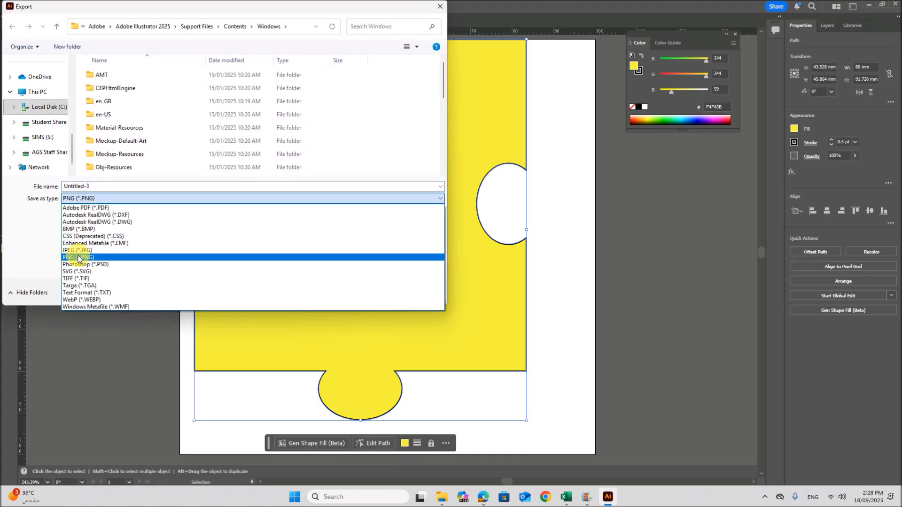
left_click(78, 271)
Export the piece to the Examination folder in M25 P4, named JigTemplate_ plus centre and candidate number, keeping the default SVG options.
scroll(47, 122, "up", 5)
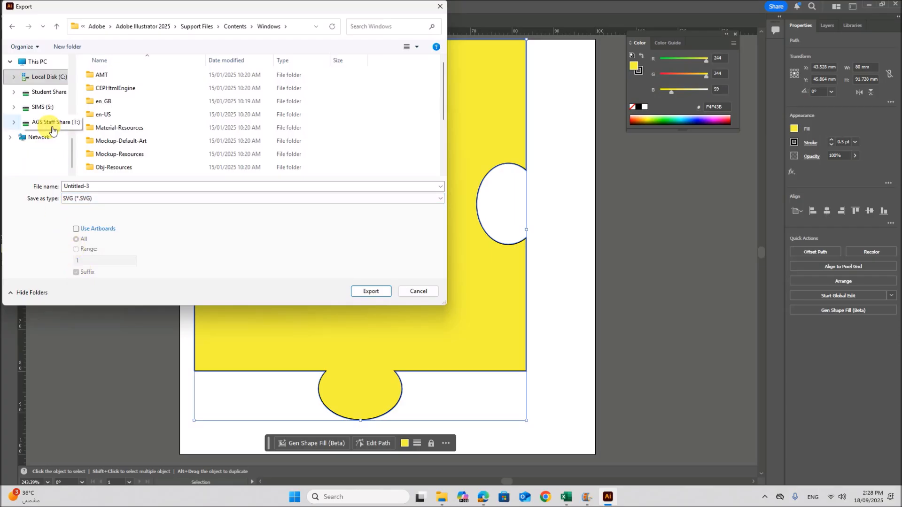
left_click(38, 92)
double_click(111, 76)
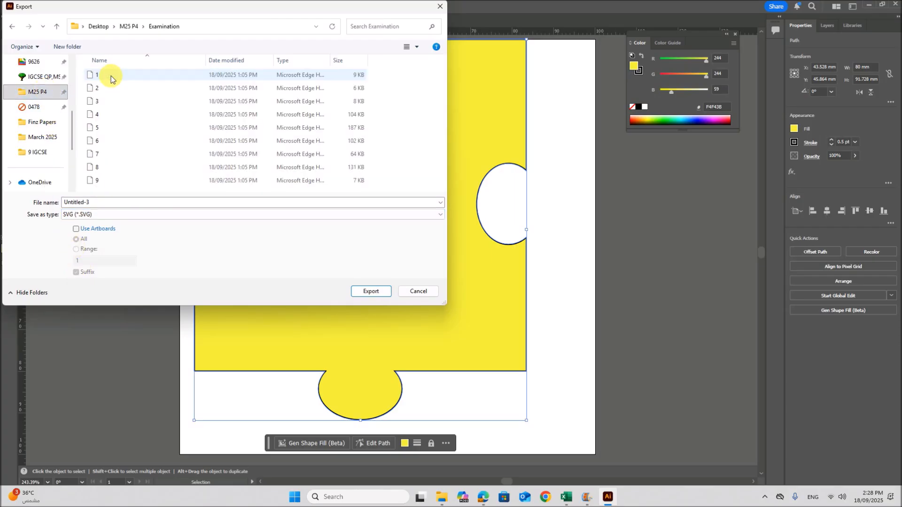
left_click(102, 203)
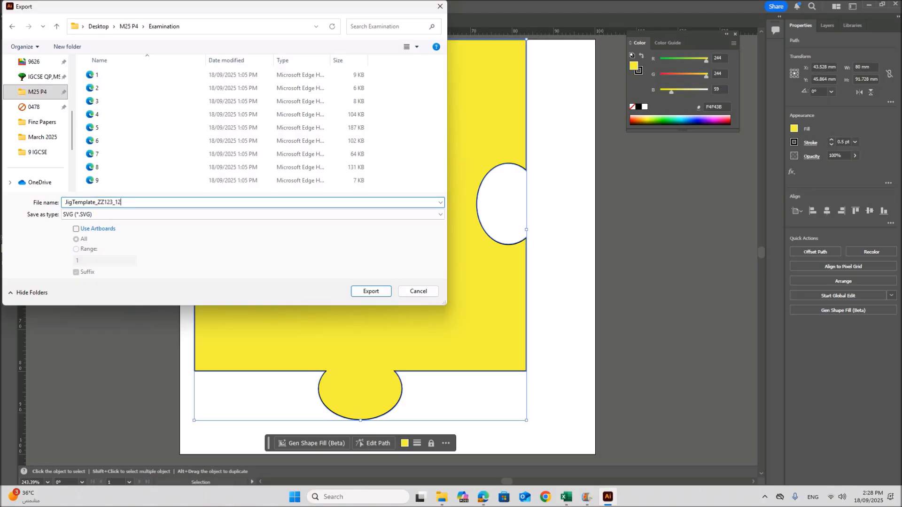
left_click(370, 291)
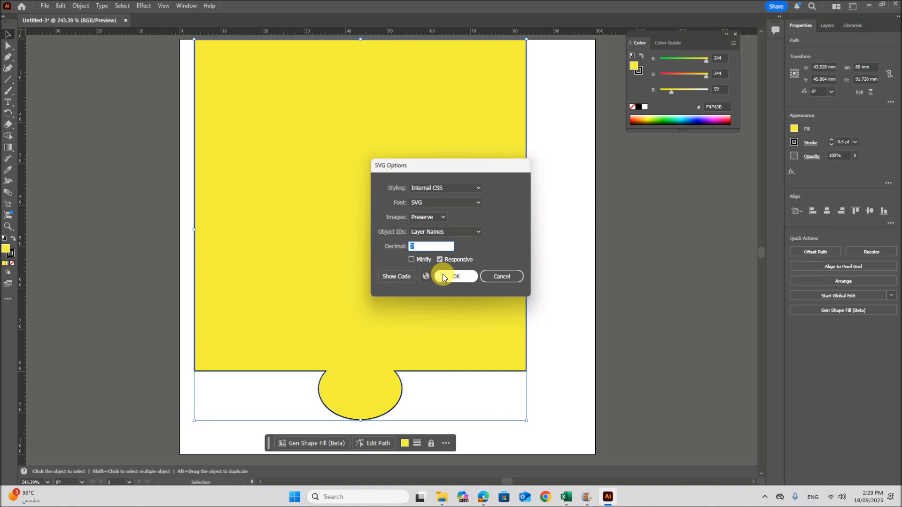
left_click(453, 276)
Review the four-copies instruction in the exam PDF and create a new 800 x 600 px document in Illustrator.
key("alt+Tab")
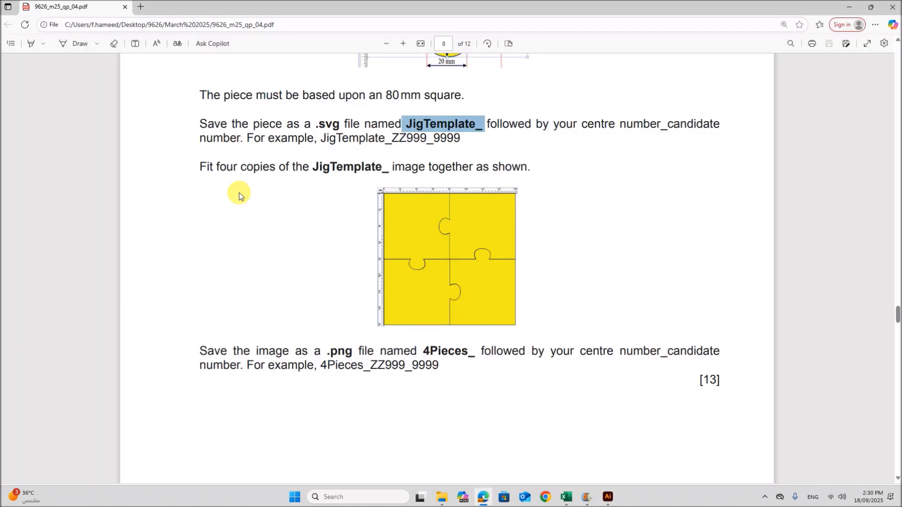
left_click_drag(202, 169, 532, 176)
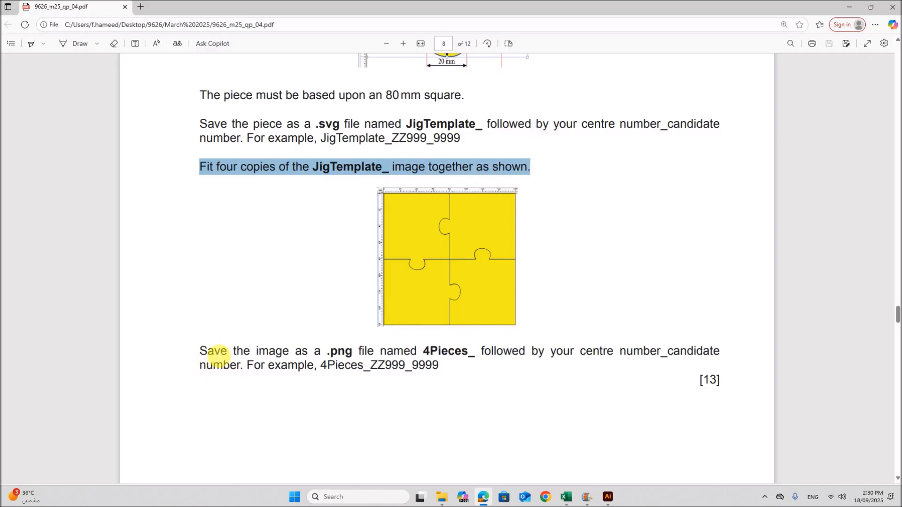
left_click(608, 497)
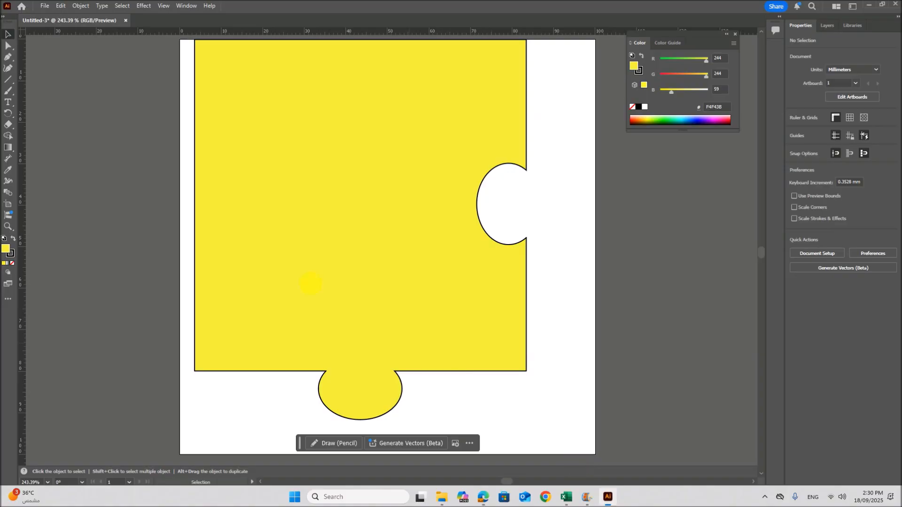
left_click(44, 6)
left_click(69, 17)
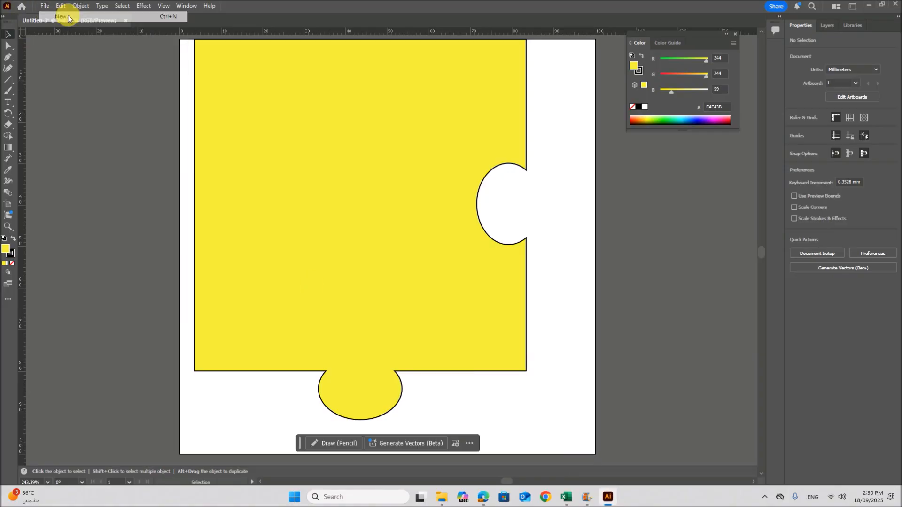
left_click(157, 155)
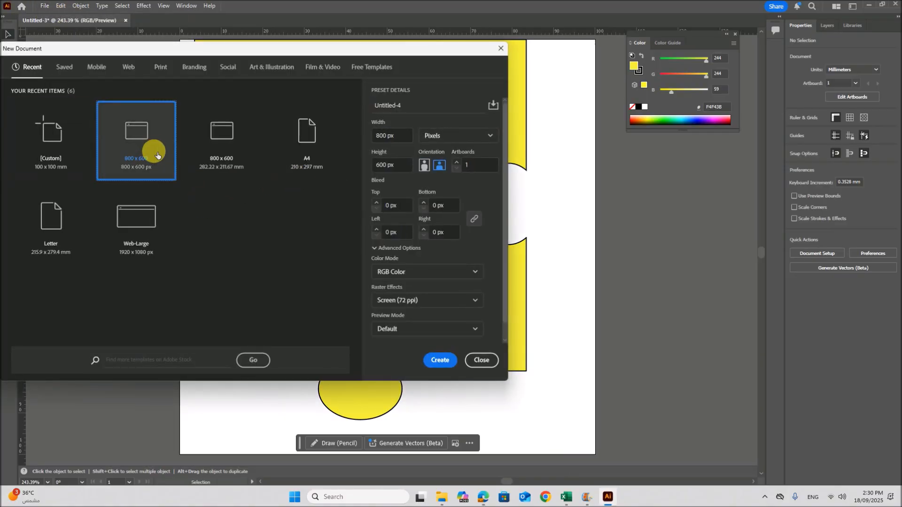
left_click(440, 360)
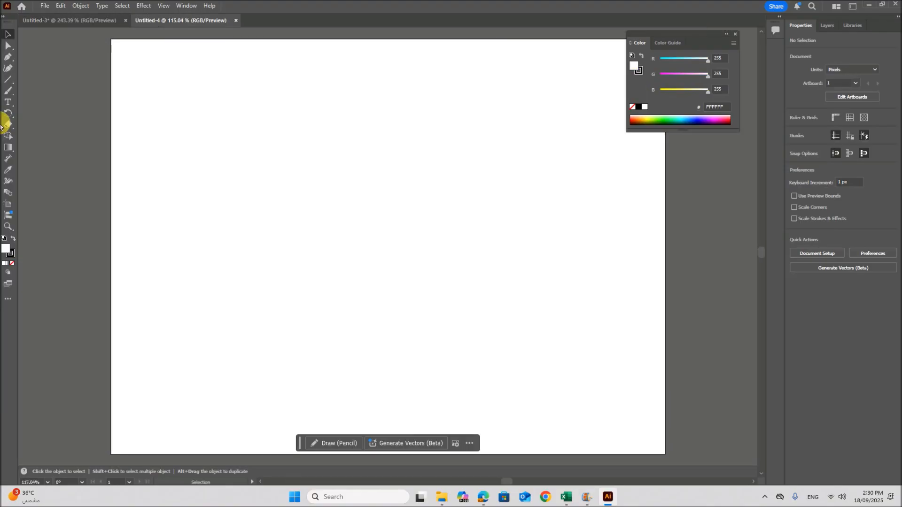
Copy the finished jigsaw piece into the new document and place it in the artboard's upper-left area.
left_click(94, 20)
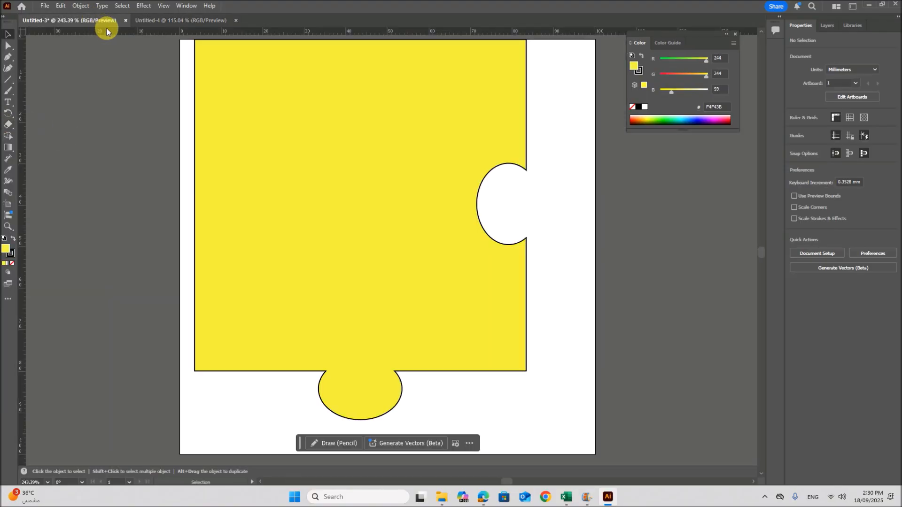
left_click(286, 156)
left_click(204, 19)
key("ctrl+v")
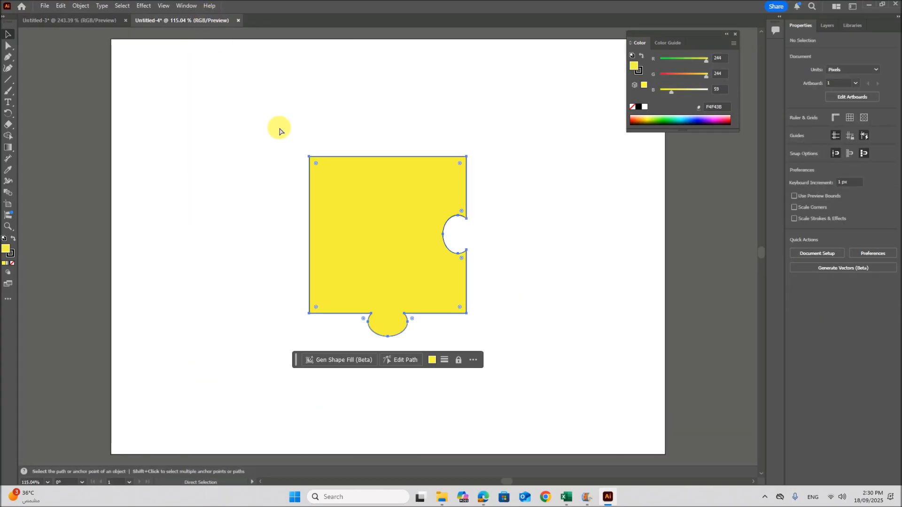
left_click_drag(357, 206, 209, 121)
Duplicate the piece, rotate the copy to 270°, and fit its tab into the first piece's right-hand notch.
left_click_drag(227, 161, 502, 254)
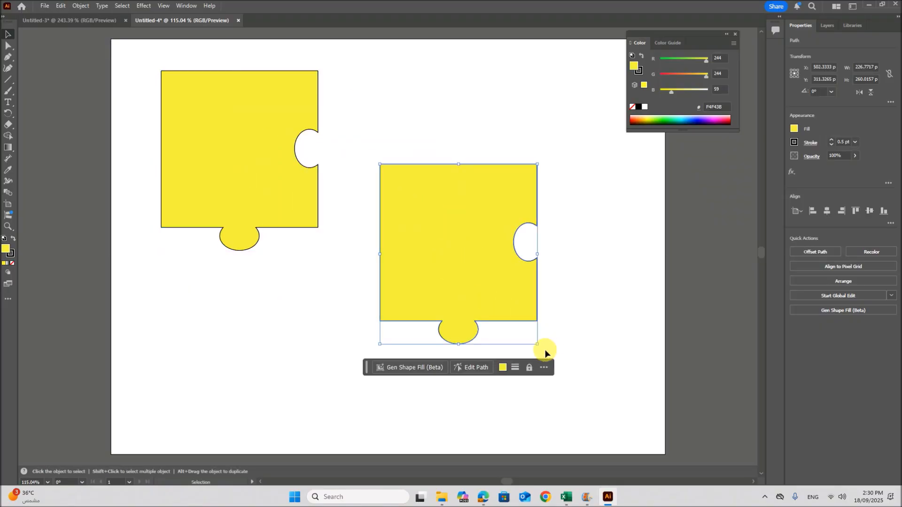
left_click_drag(544, 348, 403, 183)
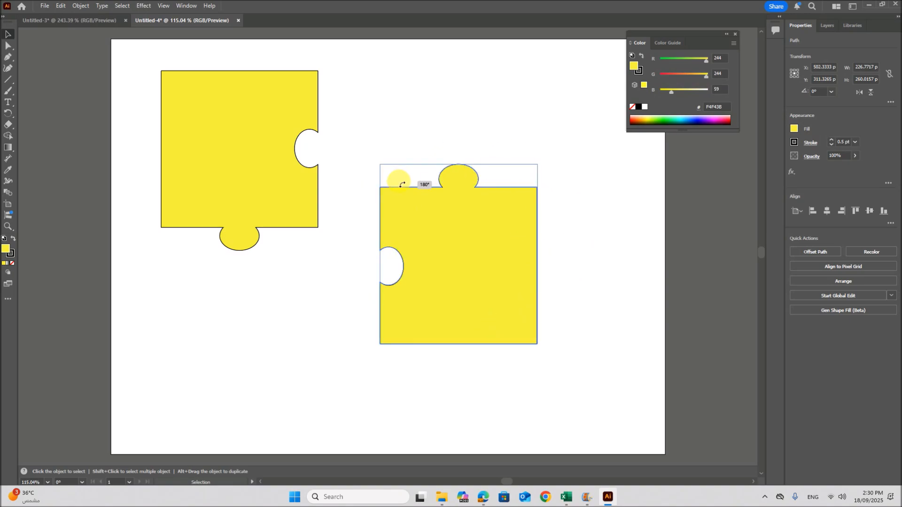
left_click_drag(402, 184, 369, 306)
left_click_drag(428, 254, 354, 152)
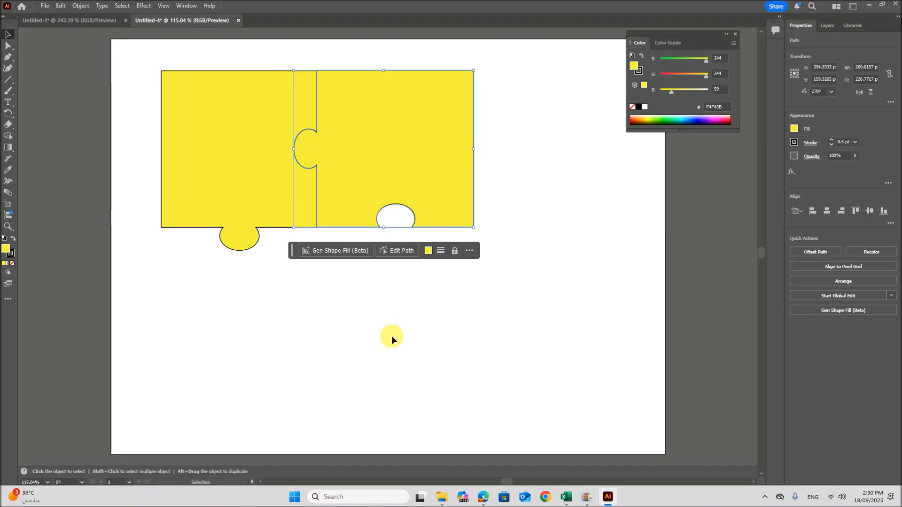
Duplicate the upper-right piece, rotate the copy to 180°, and fit its tab into that piece's bottom notch.
left_click(397, 331)
left_click(403, 188)
left_click_drag(404, 185, 394, 368)
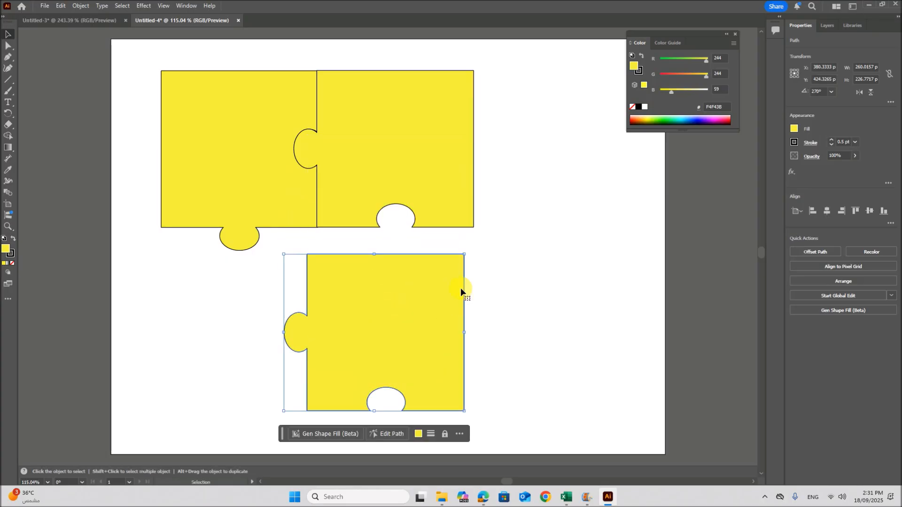
left_click_drag(470, 251, 484, 397)
left_click_drag(416, 347, 433, 313)
left_click(506, 332)
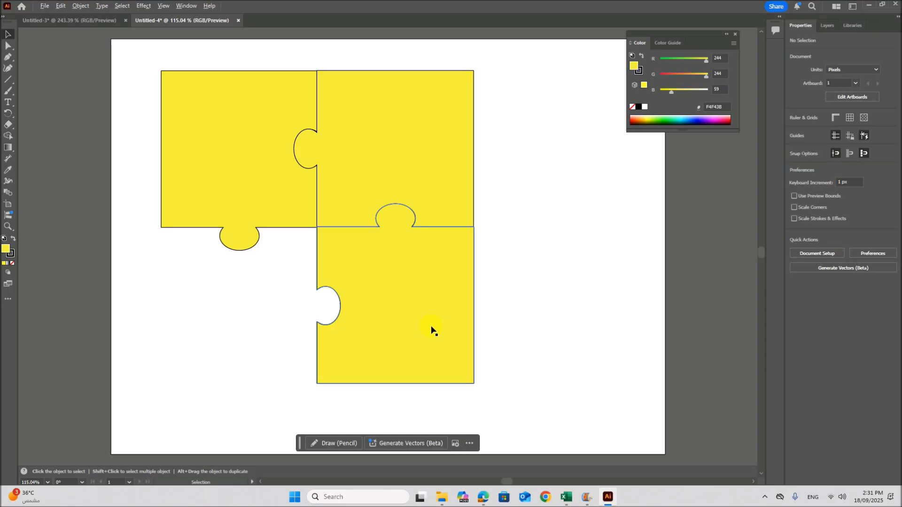
Duplicate the lower-right piece, rotate the copy a quarter turn clockwise, and fit it into the lower-left gap to complete the four-piece square.
left_click(458, 330)
left_click_drag(458, 333, 637, 319)
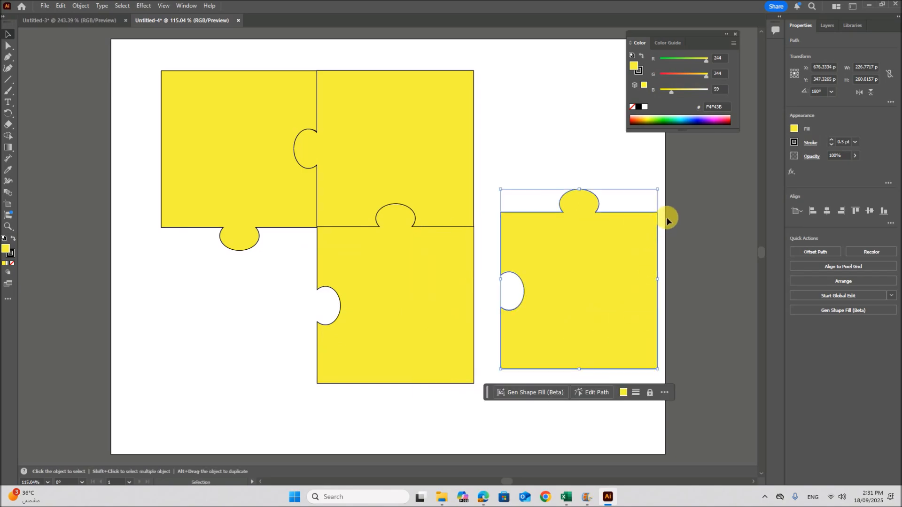
left_click_drag(663, 189, 682, 329)
left_click_drag(615, 294, 280, 316)
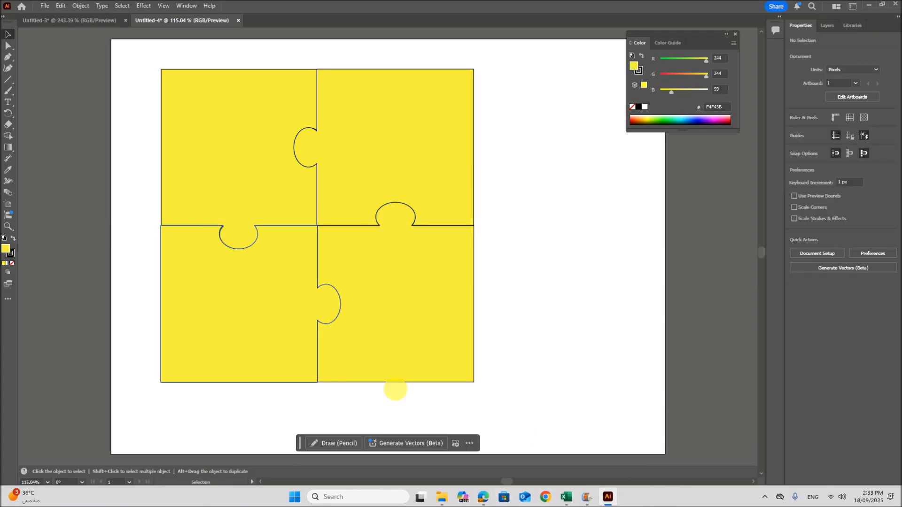
Check the exam paper for the required file name, then export the four-piece square from Illustrator as a PNG named 4Pieces_ZZ123_1234 with default options.
left_click(485, 499)
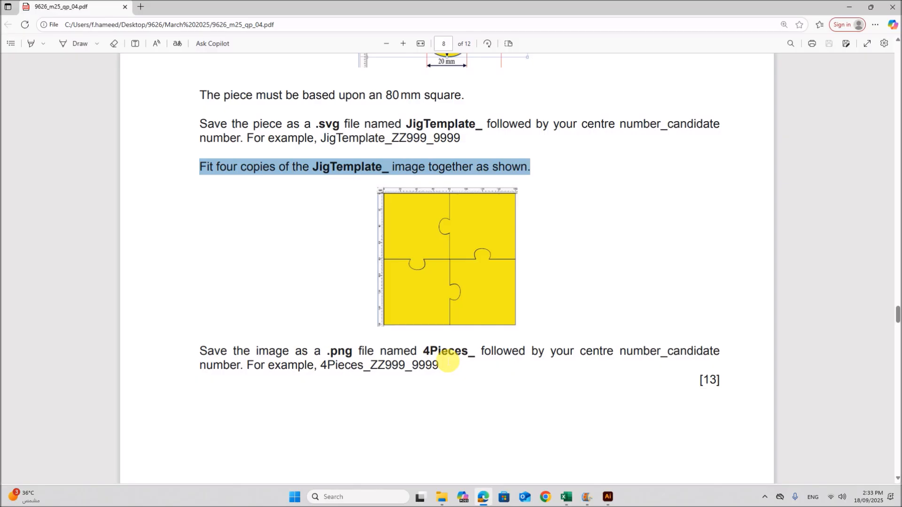
left_click_drag(422, 357, 475, 360)
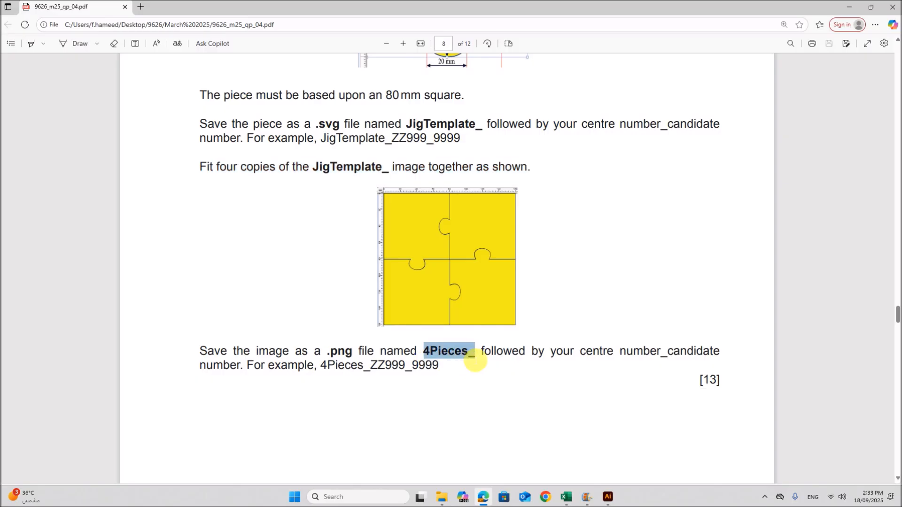
left_click(608, 497)
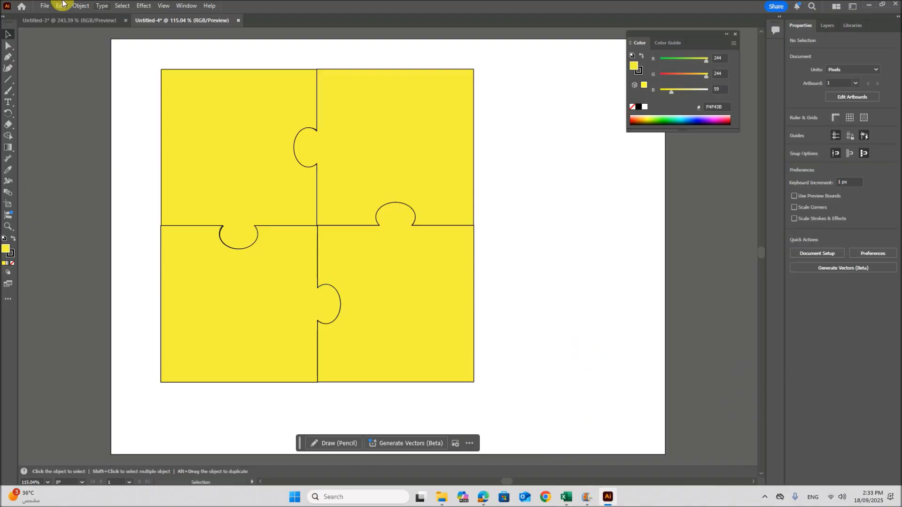
left_click(45, 6)
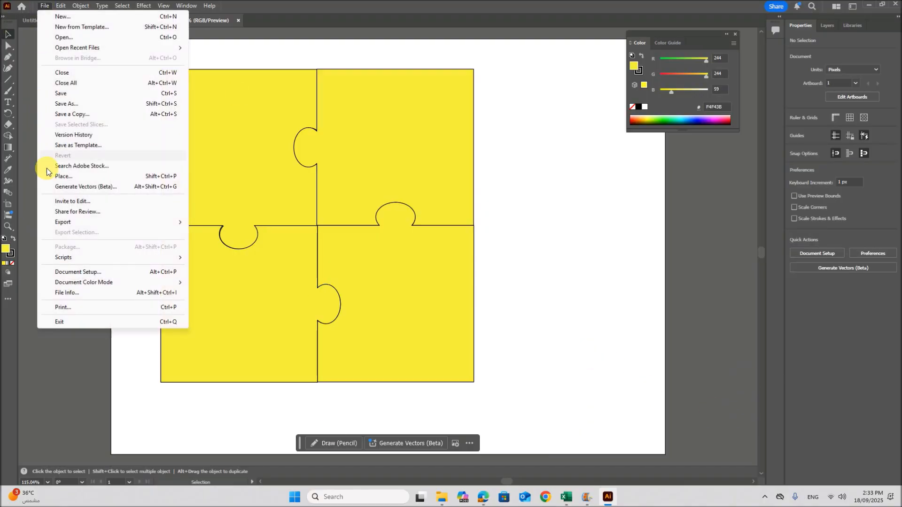
mouse_move(56, 222)
left_click(227, 233)
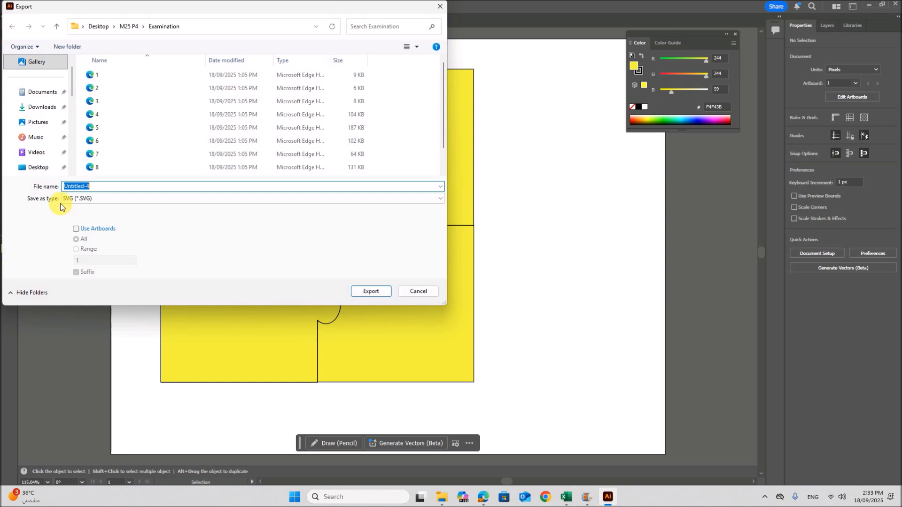
type("4Pieces_")
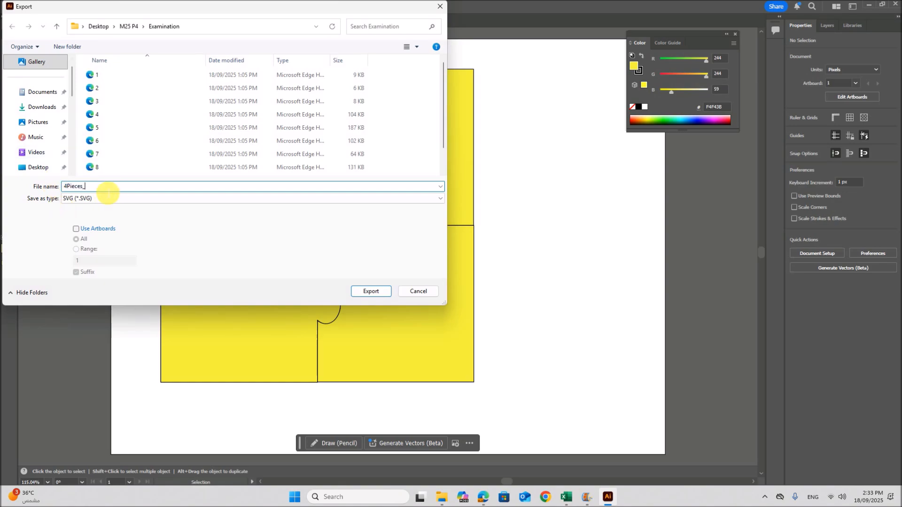
type("ZZ123_1234")
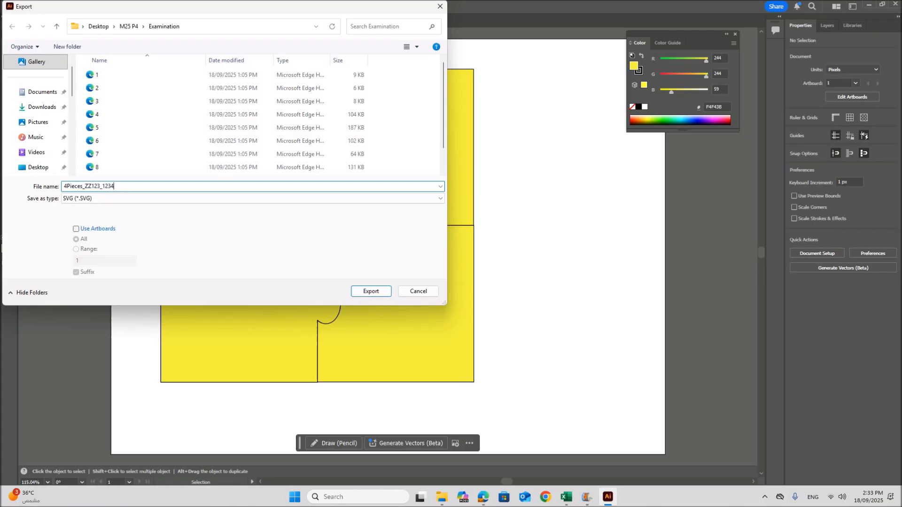
left_click(81, 198)
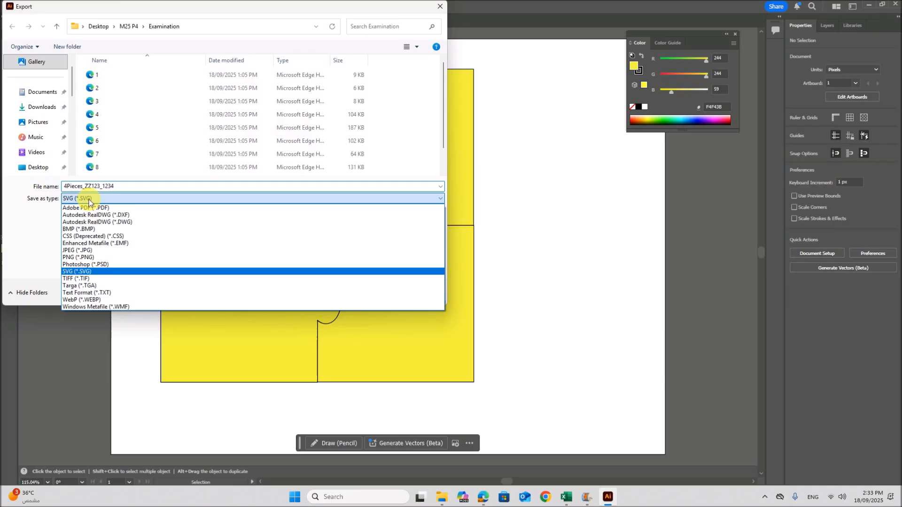
left_click(82, 257)
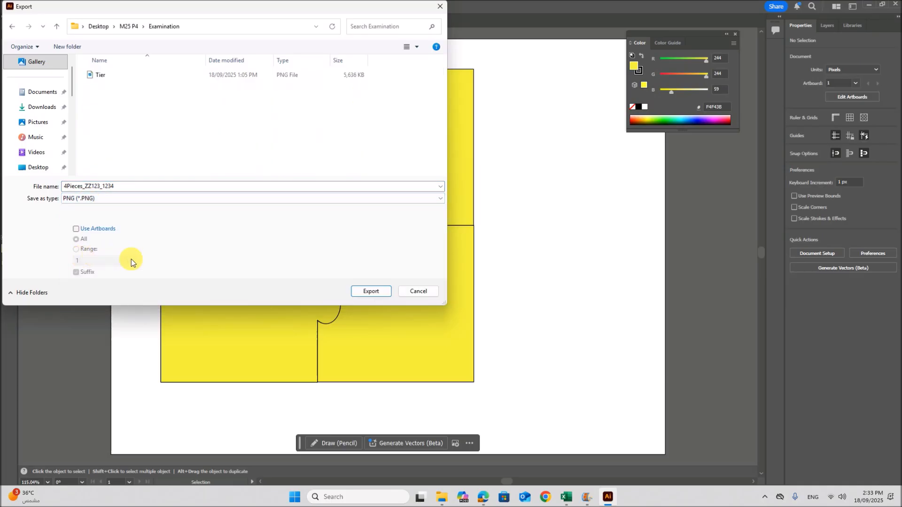
left_click(364, 292)
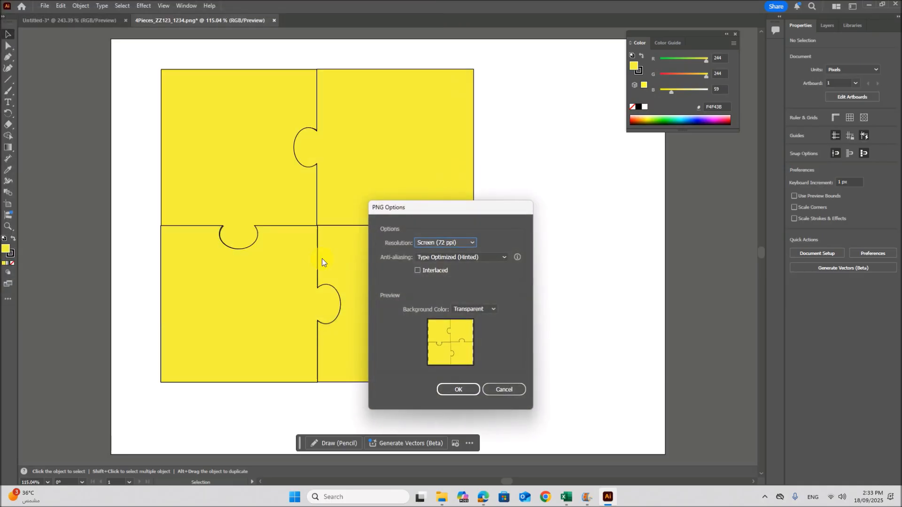
left_click(458, 391)
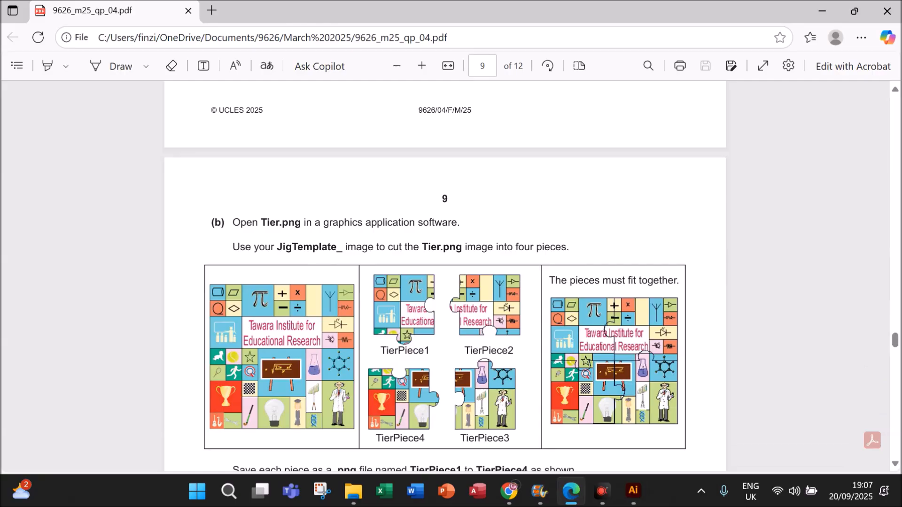
Read part (b) of the exam paper about cutting Tier.png with the JigTemplate_ image, and review the part (a) template and four-piece layout.
left_click_drag(269, 223, 457, 222)
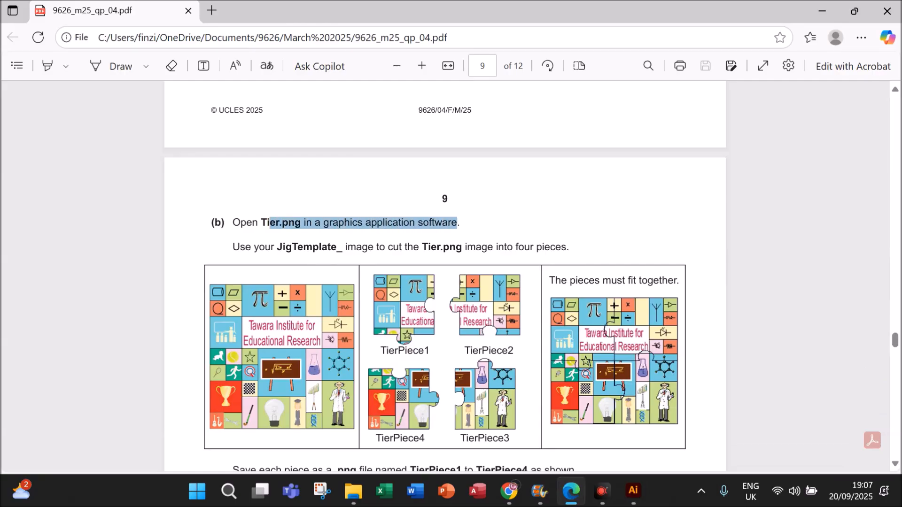
left_click_drag(461, 226, 460, 225)
key("ctrl+c")
left_click_drag(374, 247, 569, 247)
scroll(433, 303, "up", 10)
scroll(436, 304, "down", 4)
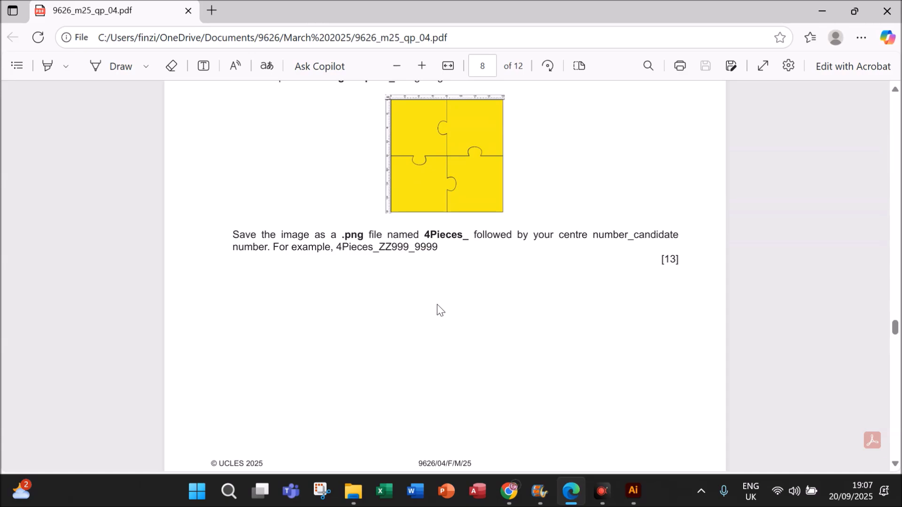
scroll(438, 310, "up", 6)
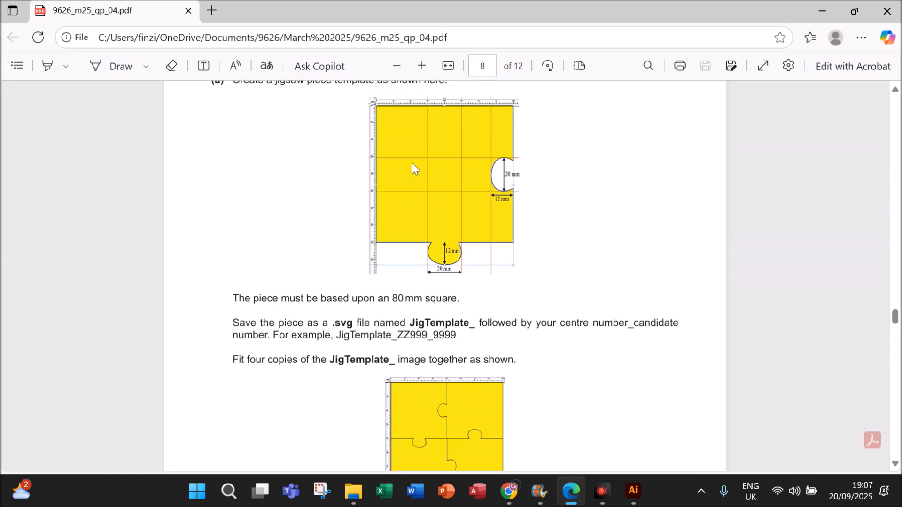
scroll(407, 199, "up", 3)
scroll(522, 335, "down", 8)
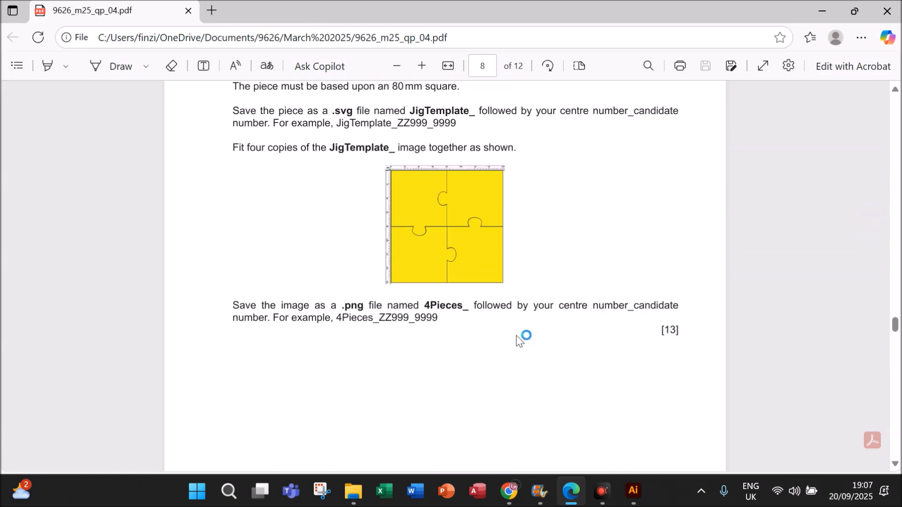
scroll(518, 336, "down", 5)
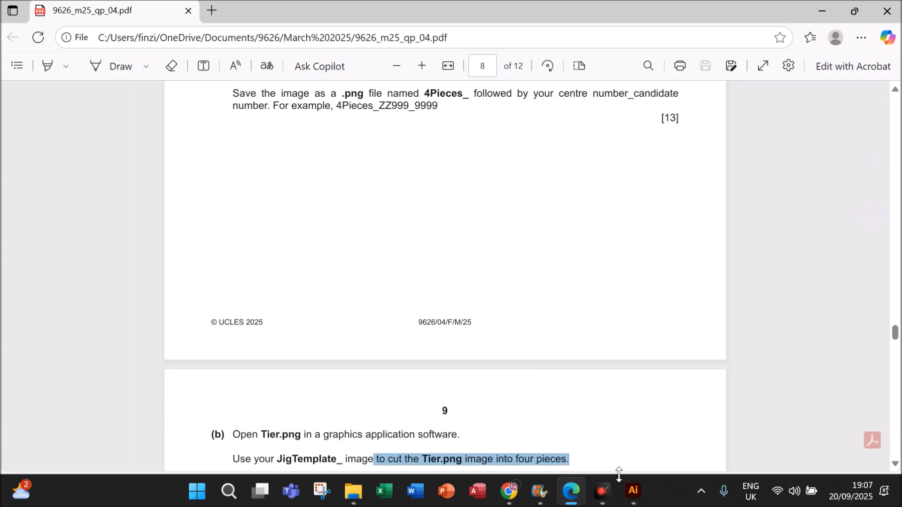
Switch to Illustrator and create a new 800 x 600 px landscape document in RGB color at 72 ppi.
left_click(632, 490)
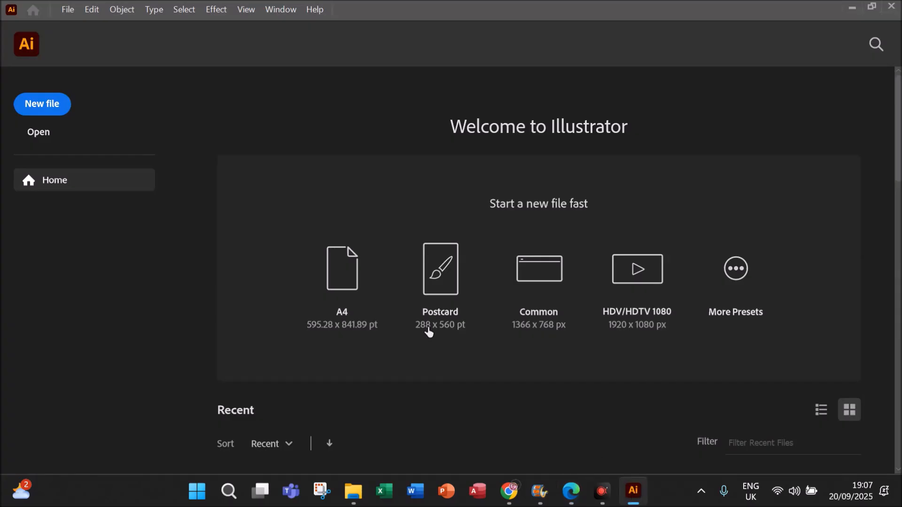
left_click(47, 104)
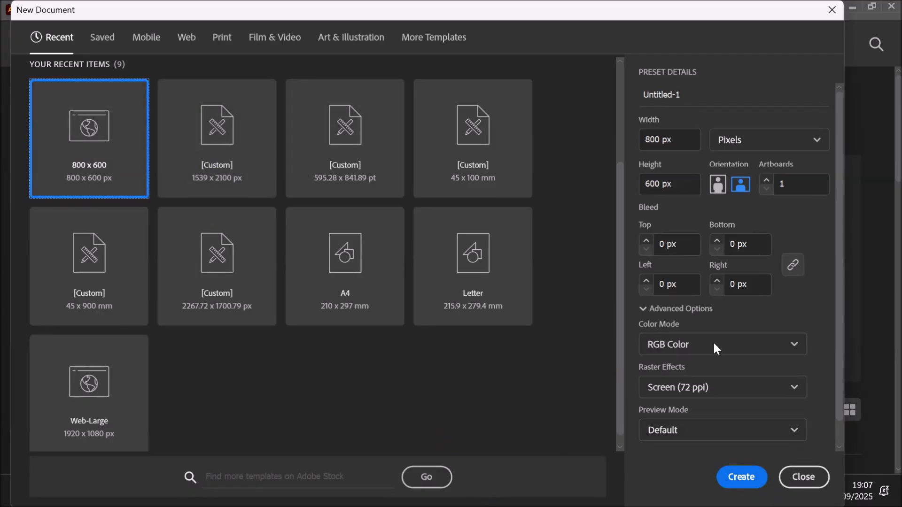
left_click(742, 475)
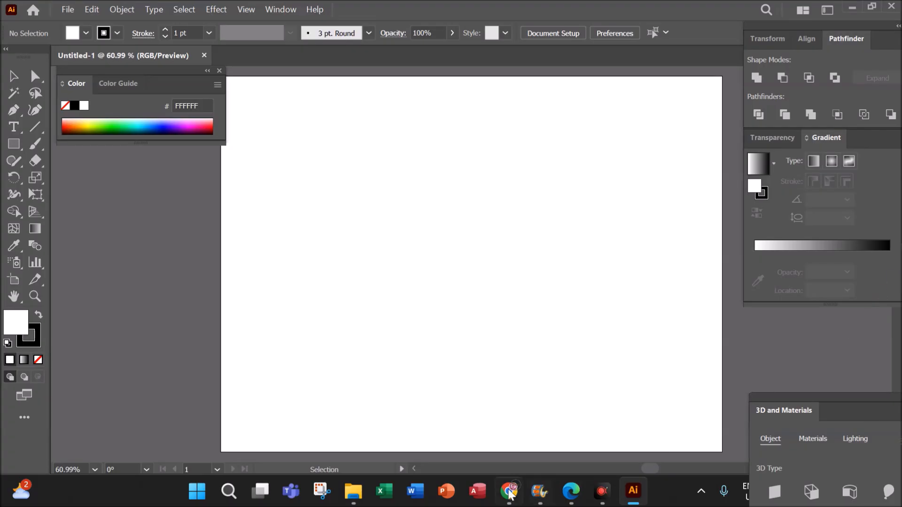
Open the M25 P4 folder in File Explorer and narrow its window so the Illustrator artboard shows beside it.
left_click(353, 491)
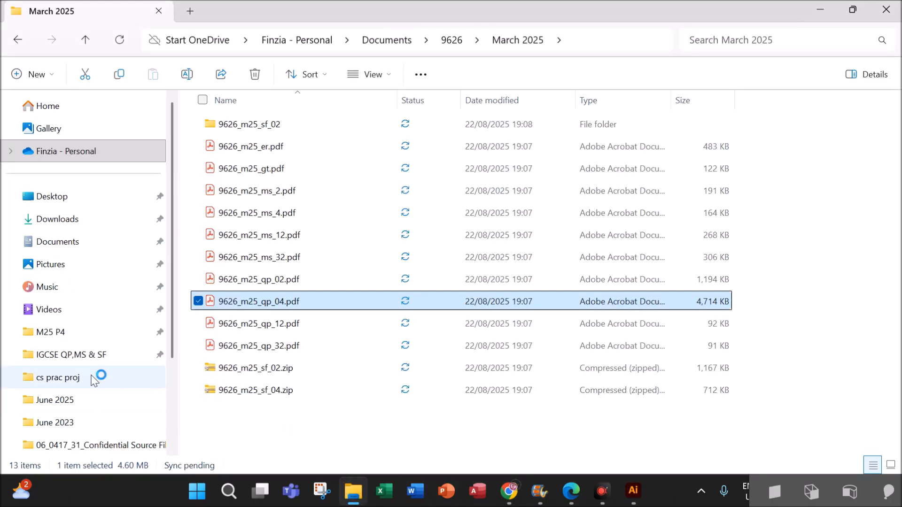
left_click(69, 337)
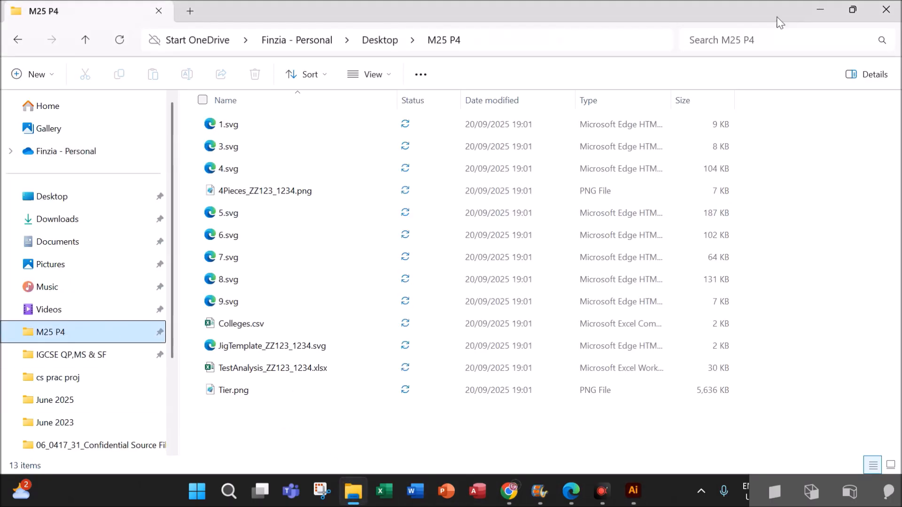
left_click(852, 11)
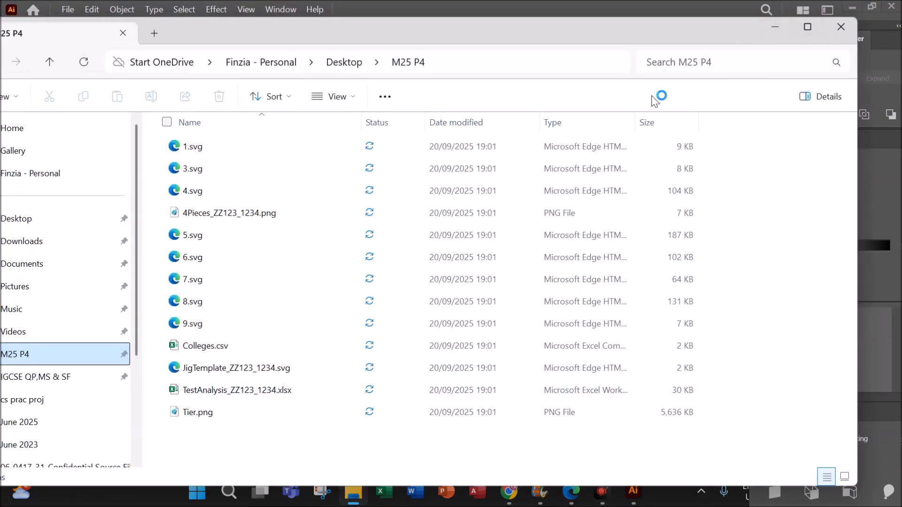
left_click_drag(857, 160, 499, 160)
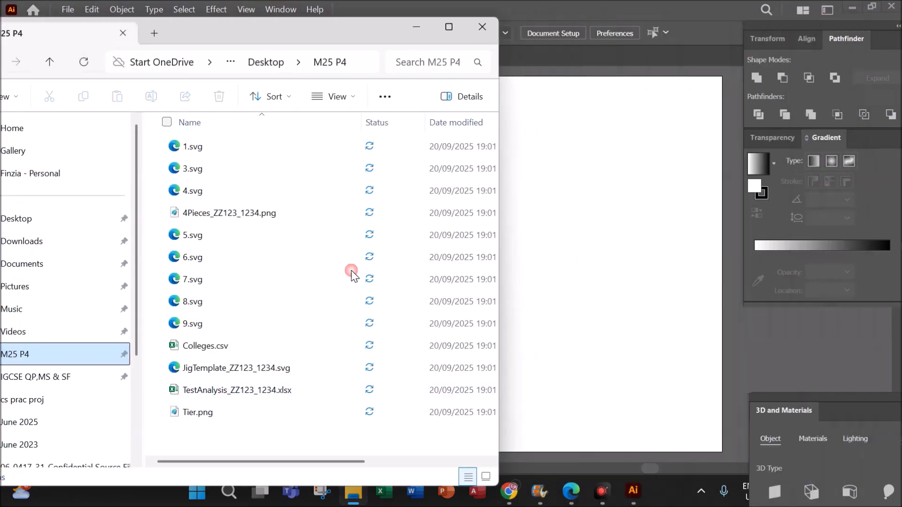
Place Tier.png from the folder into the new document and move the image fully inside the artboard.
left_click(188, 413)
left_click_drag(186, 416, 557, 201)
left_click(577, 390)
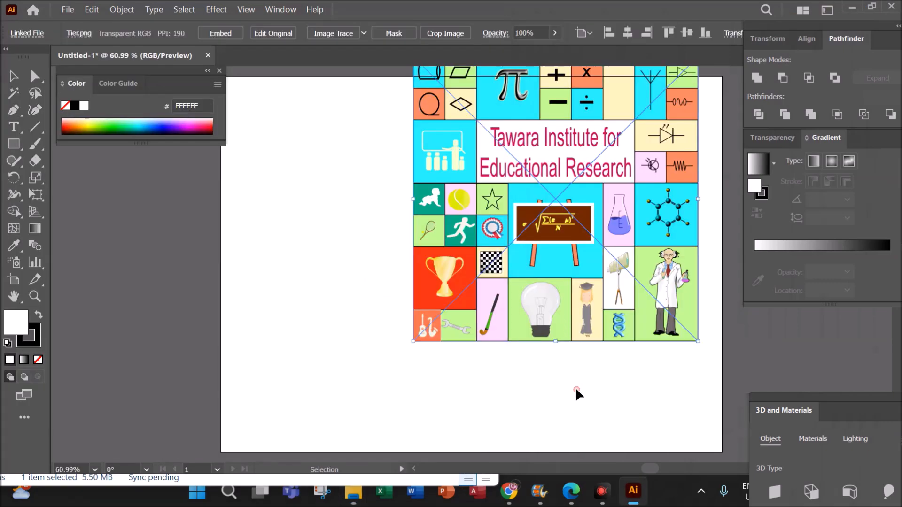
left_click_drag(577, 289, 432, 325)
left_click(624, 292)
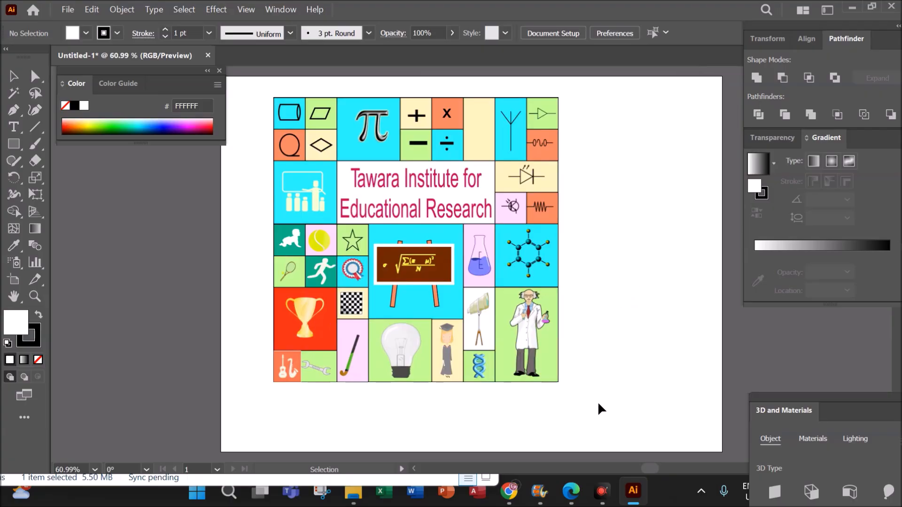
Read the exam paper's part (b) instructions on piece layout, the TierPiece1 to TierPiece4 PNG names and the final assembly, and return to Illustrator.
left_click(573, 494)
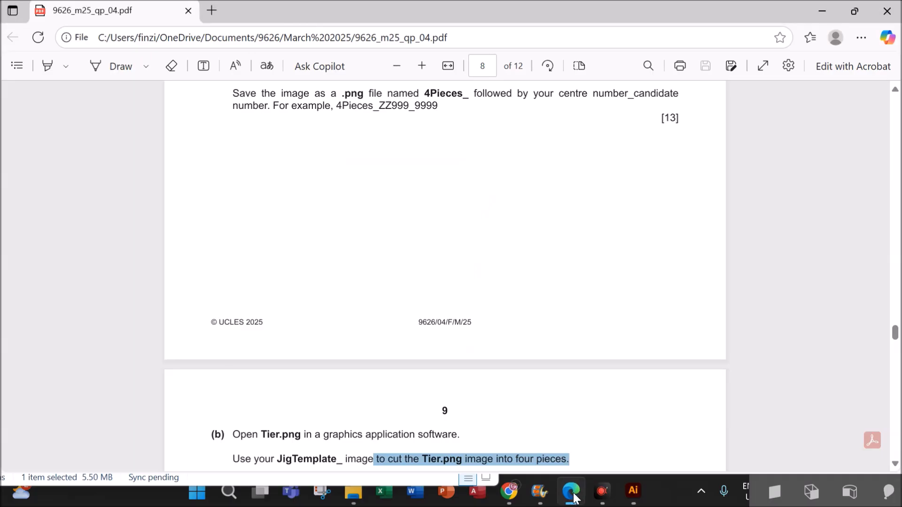
scroll(584, 402, "down", 4)
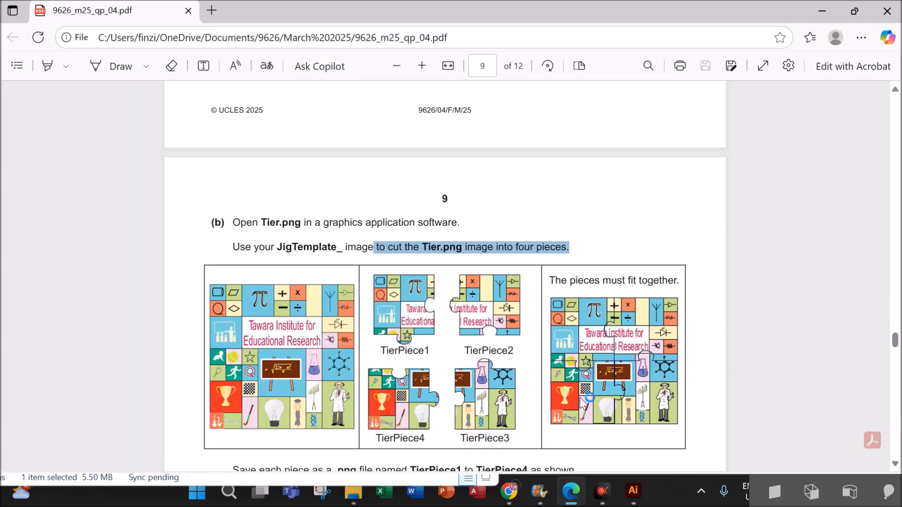
scroll(583, 403, "down", 1)
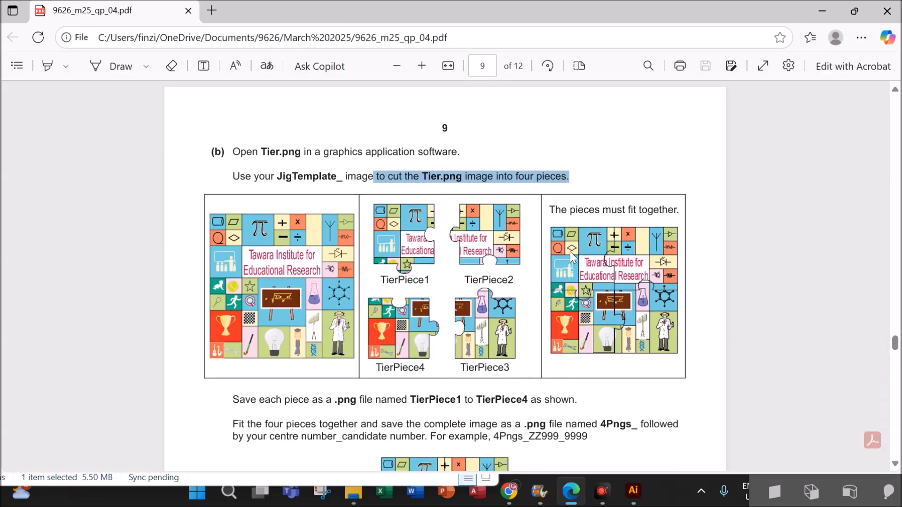
scroll(378, 402, "down", 1)
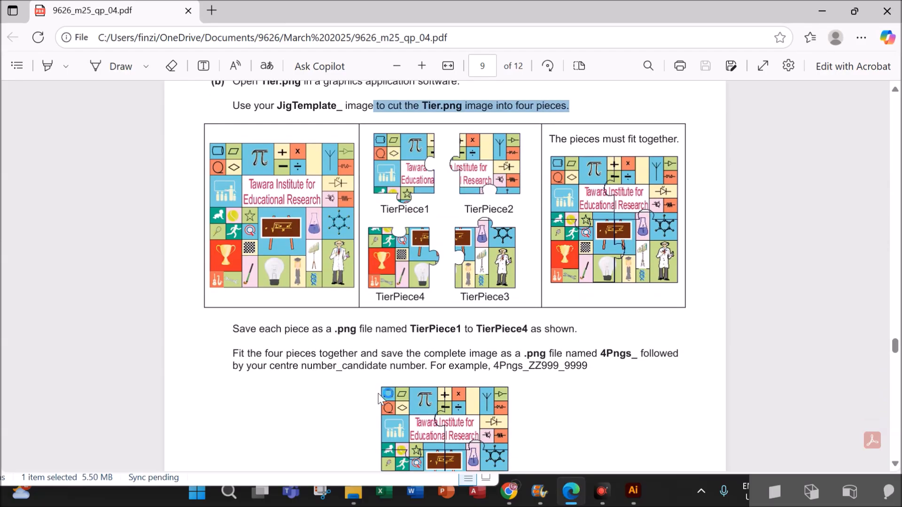
left_click_drag(343, 329, 356, 330)
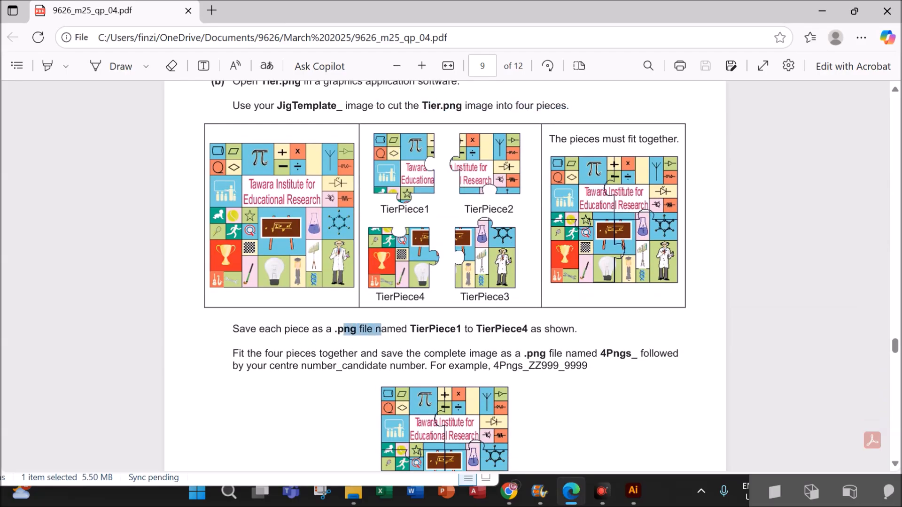
left_click(428, 338)
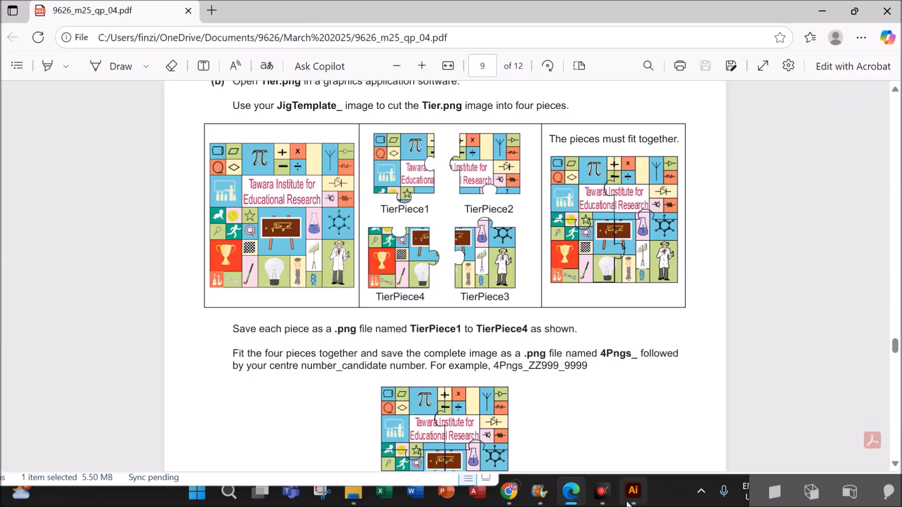
mouse_move(633, 491)
left_click(621, 453)
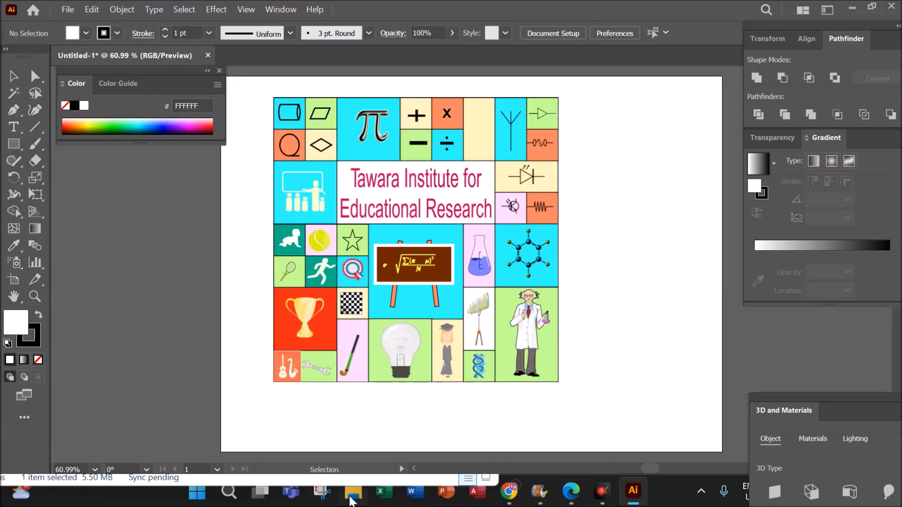
Open JigTemplate_ZZ123_1234.svg from the M25 P4 folder in Illustrator and copy its yellow jigsaw piece.
left_click(353, 491)
left_click_drag(237, 374, 623, 304)
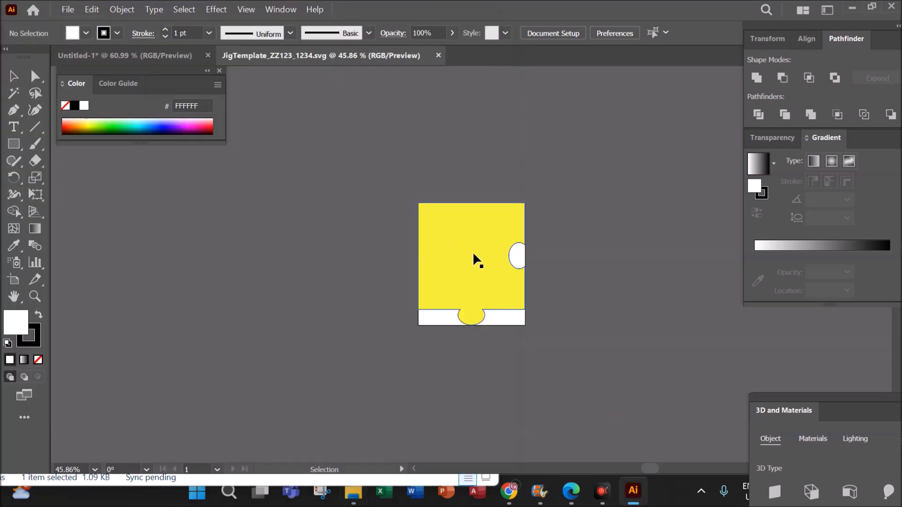
left_click(476, 259)
key("a")
key("v")
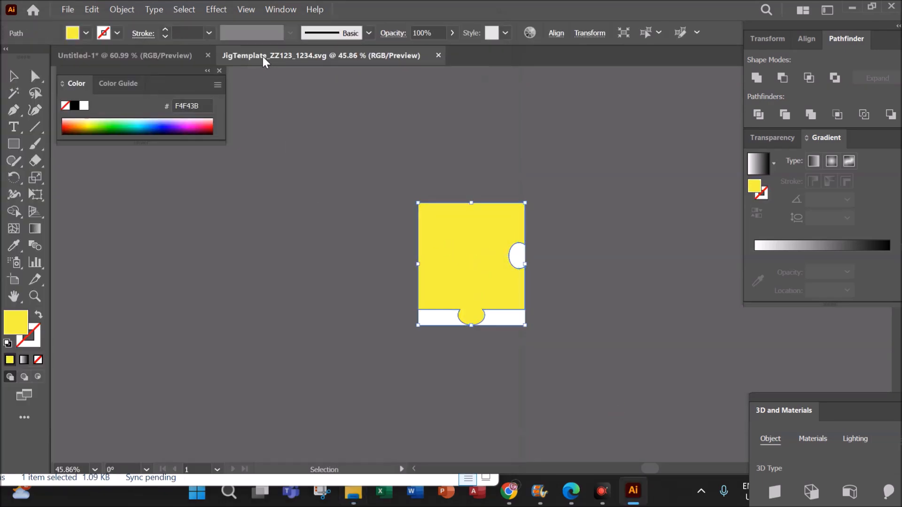
Paste the yellow jigsaw piece into the Tier image document and align it with the image's upper-left corner.
left_click(124, 56)
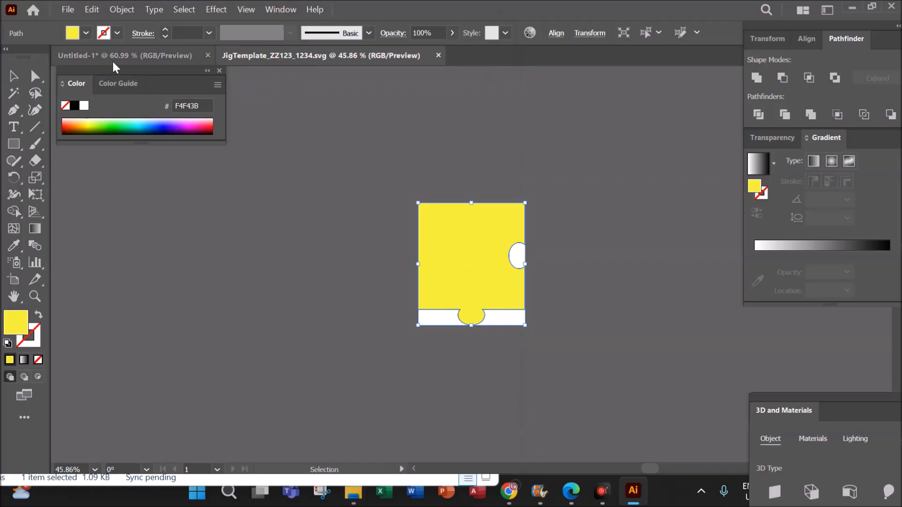
key("a")
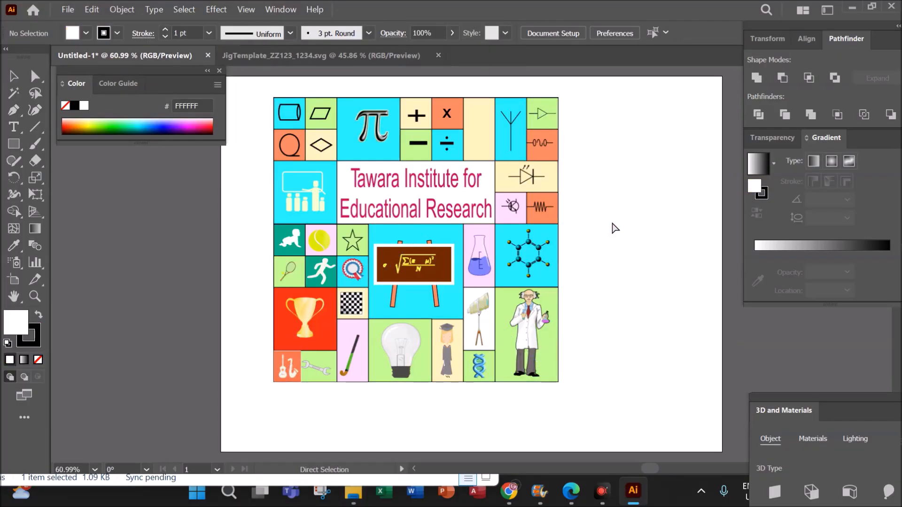
key("ctrl+v")
key("v")
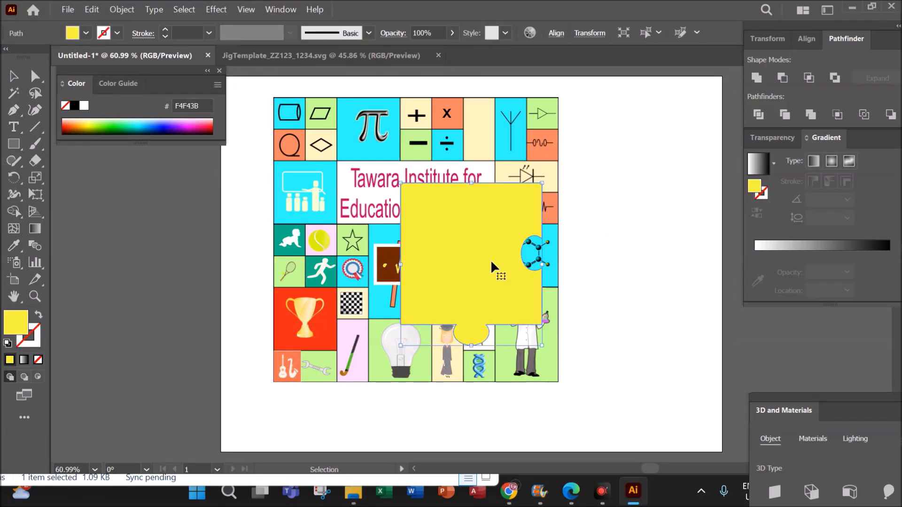
left_click_drag(489, 269, 367, 183)
key("Left")
key("Left")
key("Left")
key("Left")
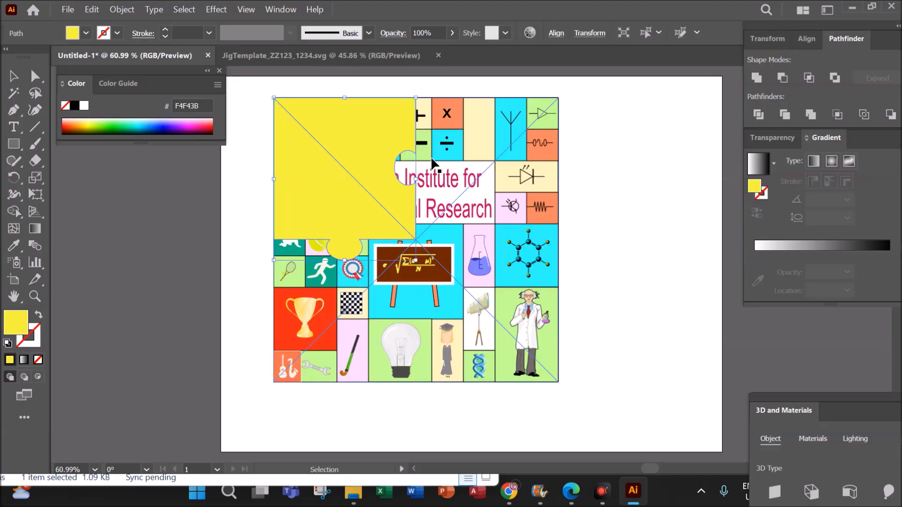
key("Up")
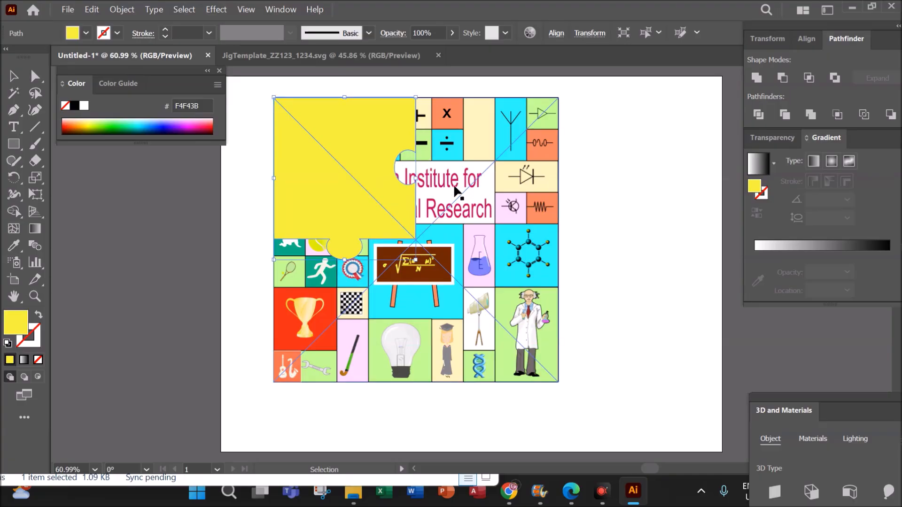
left_click(621, 192)
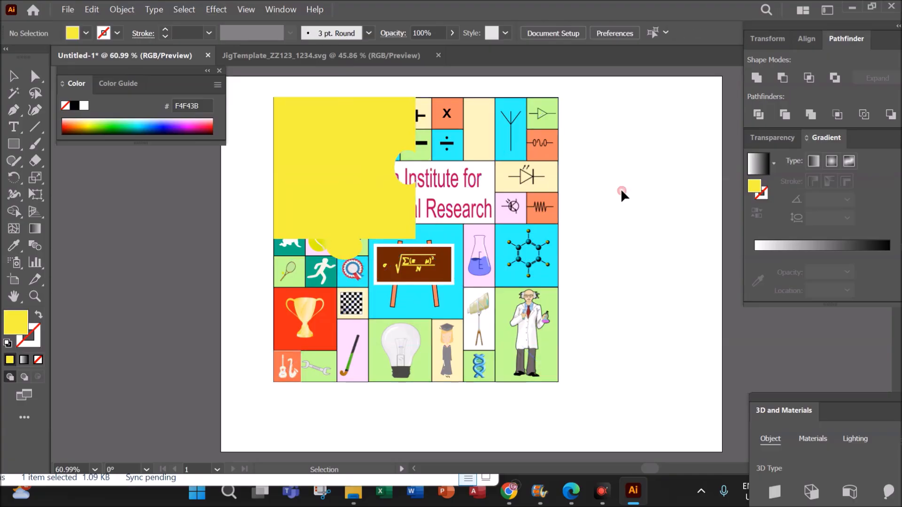
left_click(384, 197)
left_click(634, 201)
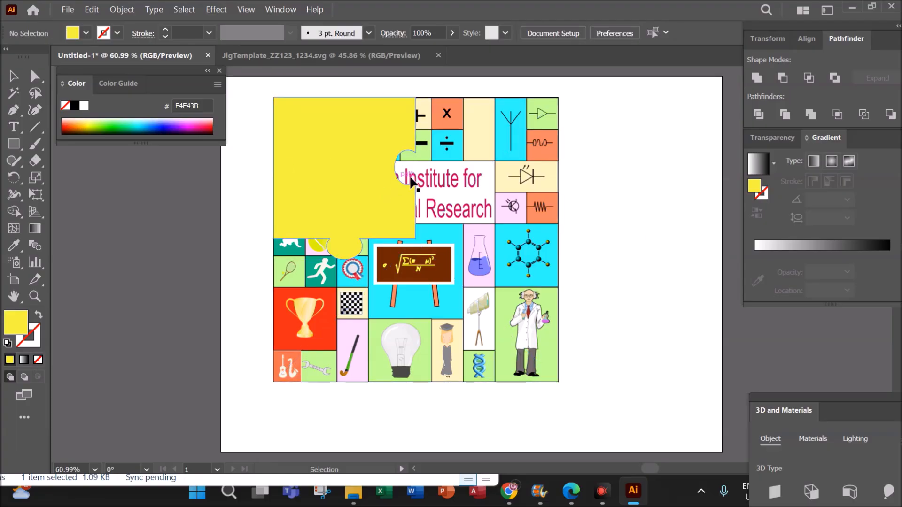
Select the Tier image with the upper-left jigsaw piece and make a clipping mask from them.
left_click_drag(263, 96, 613, 415)
right_click(343, 223)
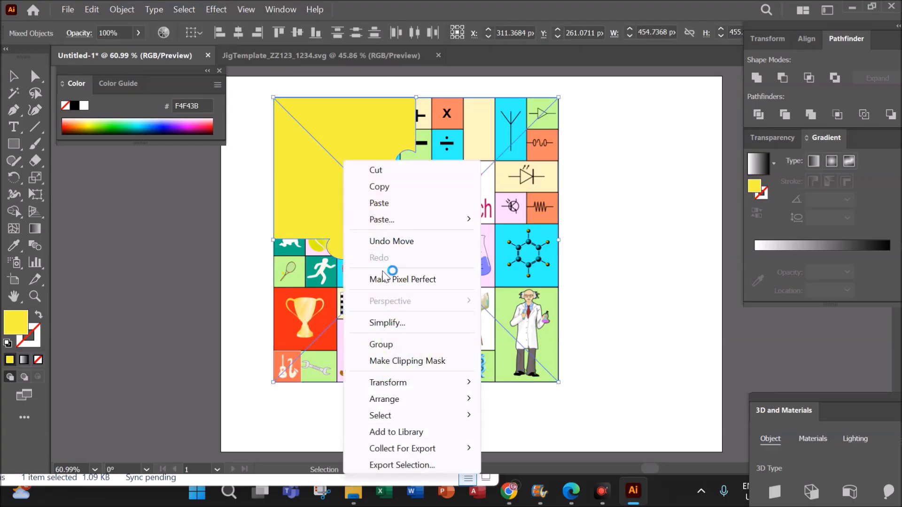
left_click(431, 366)
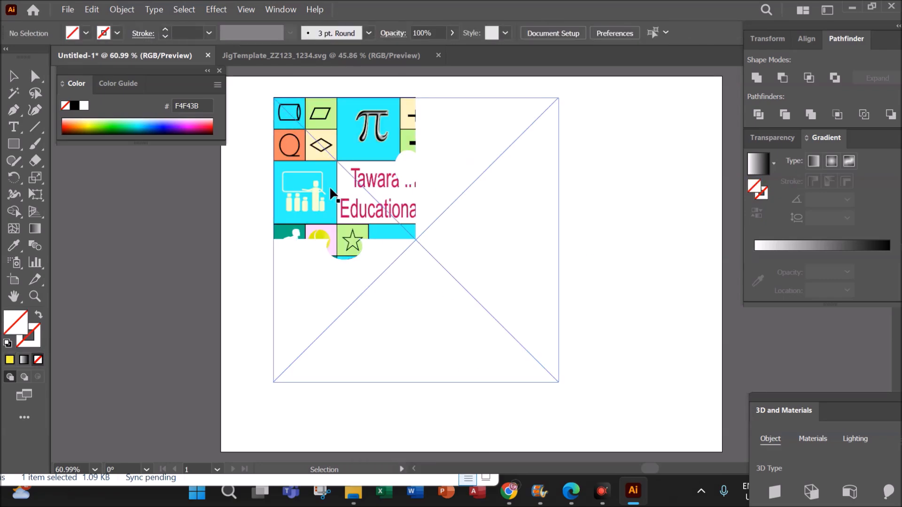
Export the masked upper-left piece as a PNG named TierPiece1 in the M25 P4 folder.
left_click(66, 11)
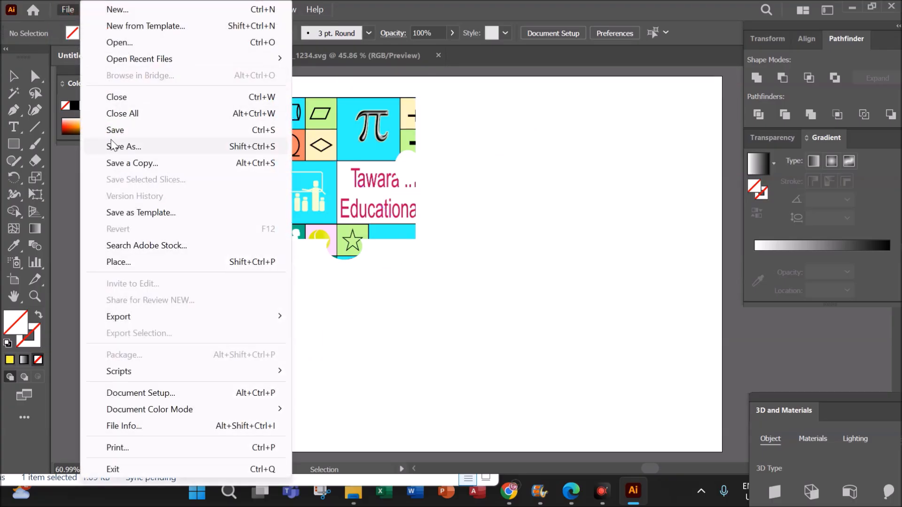
mouse_move(183, 318)
left_click(328, 332)
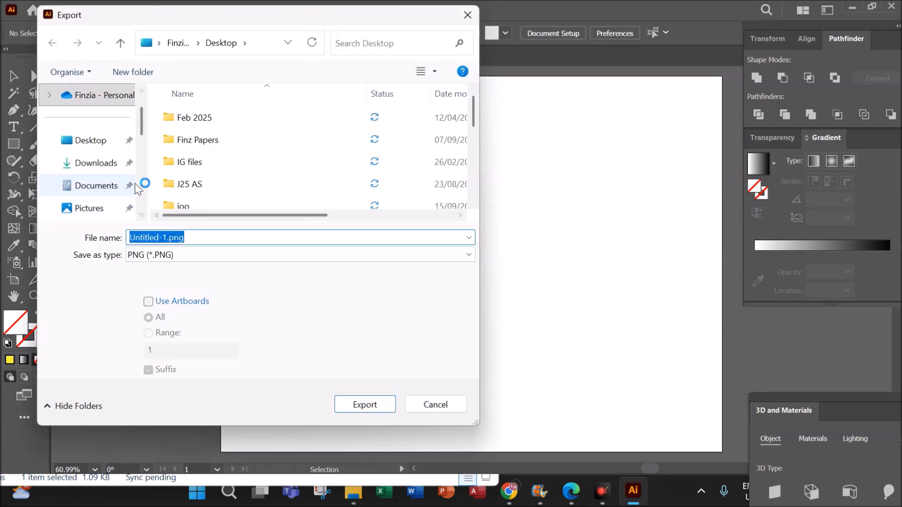
scroll(134, 186, "down", 1)
left_click(104, 207)
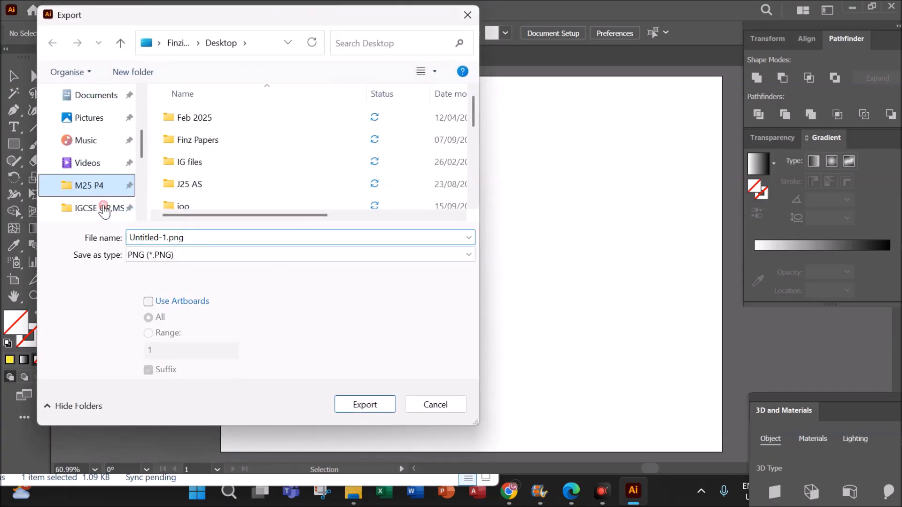
double_click(205, 237)
type("T")
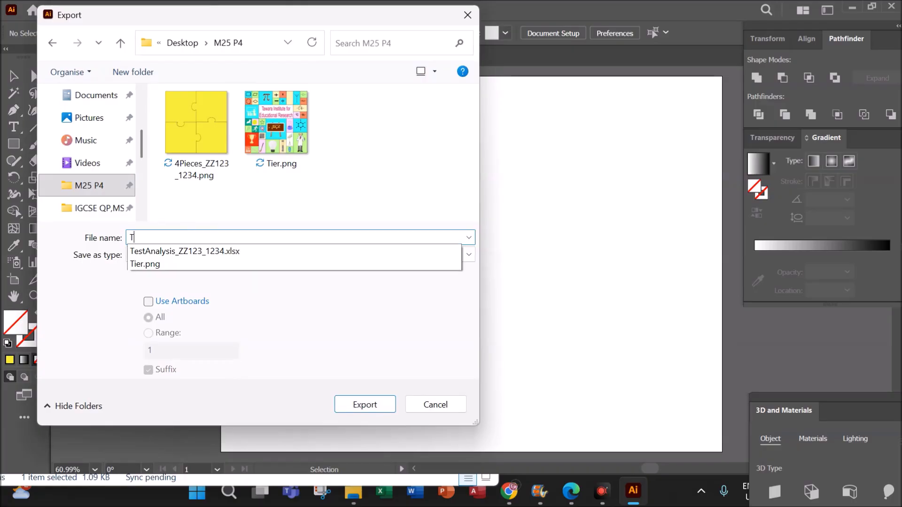
type("ierpiece1")
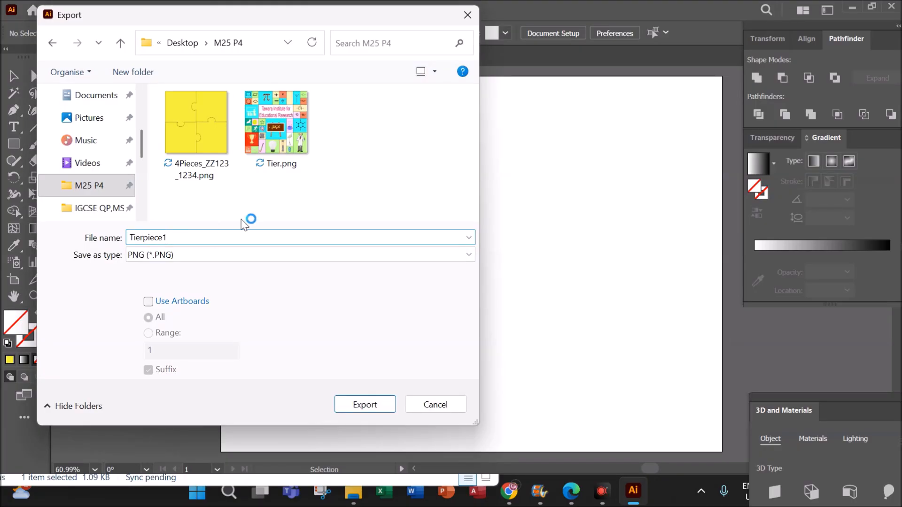
left_click(570, 490)
left_click(634, 490)
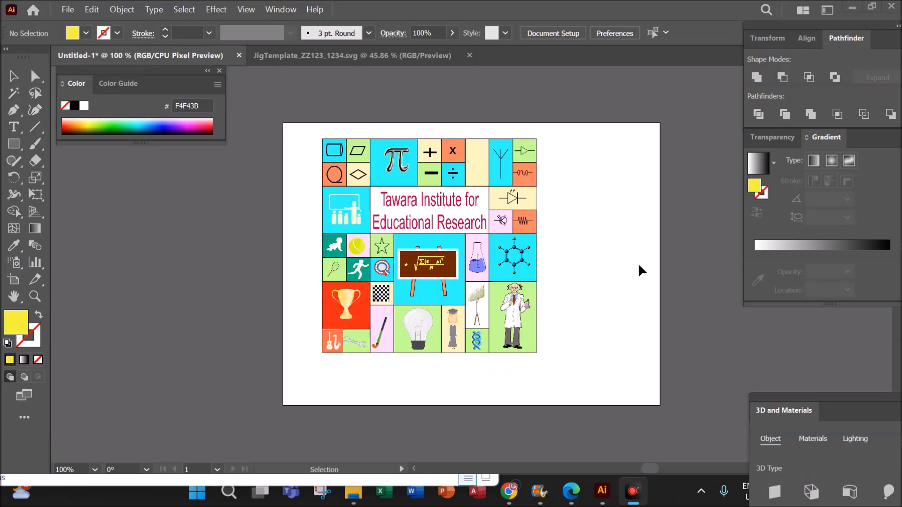
Copy the yellow piece from the JigTemplate document again and paste it over the full Tier image.
left_click(328, 55)
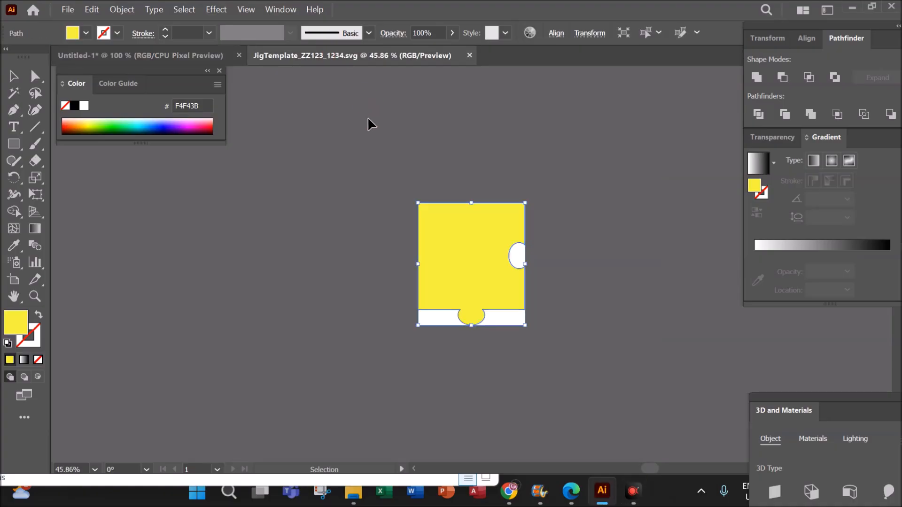
left_click(438, 224)
left_click(128, 53)
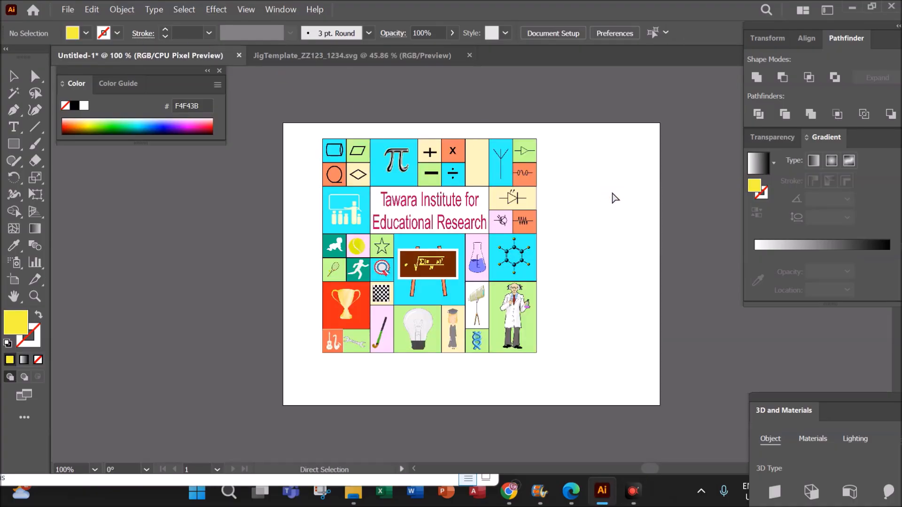
key("ctrl+v")
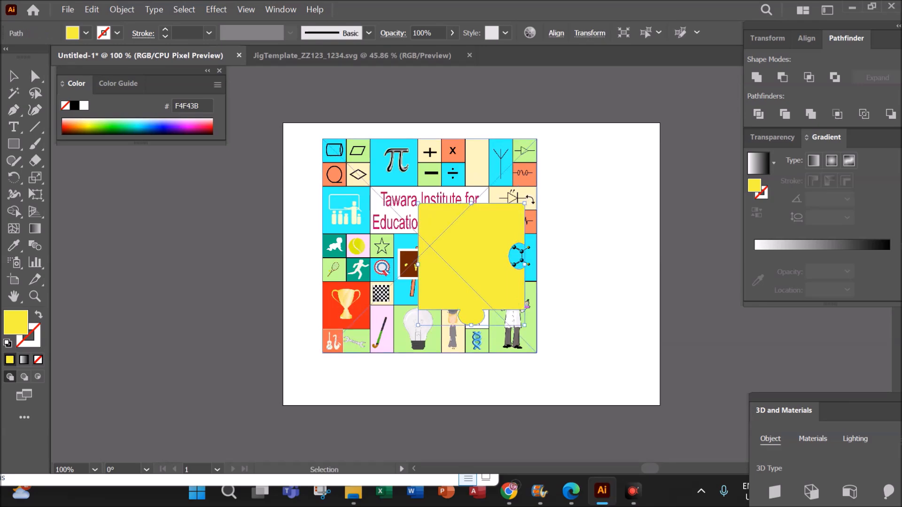
Rotate the pasted jigsaw piece 90° clockwise and align it exactly with the Tier image's upper-right corner.
left_click_drag(530, 200, 534, 313)
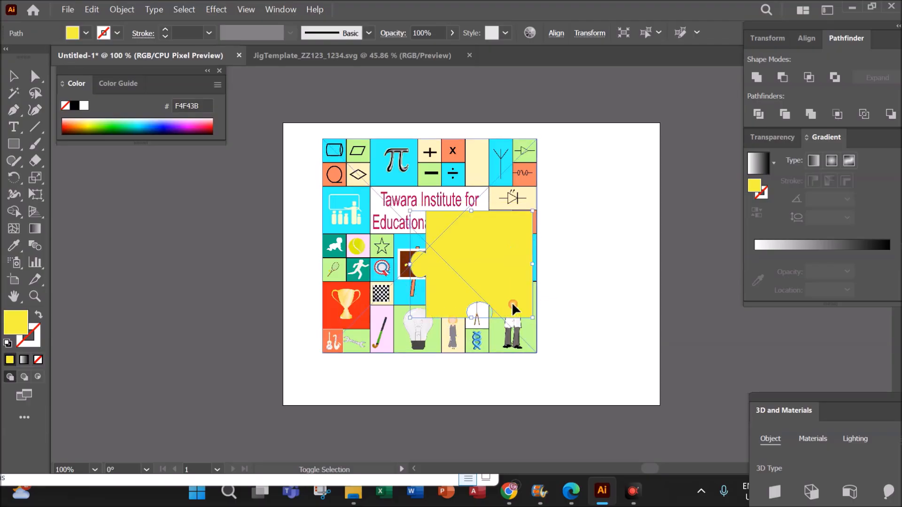
left_click(587, 242)
left_click_drag(486, 255, 490, 187)
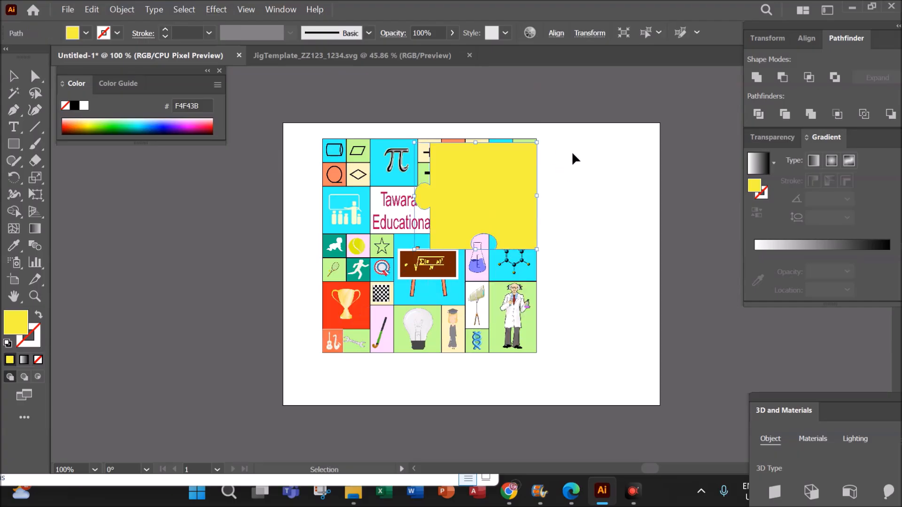
key("Up")
key("Up")
key("Up")
key("Up")
key("Up")
key("Up")
key("Up")
key("Up")
key("Left")
key("Left")
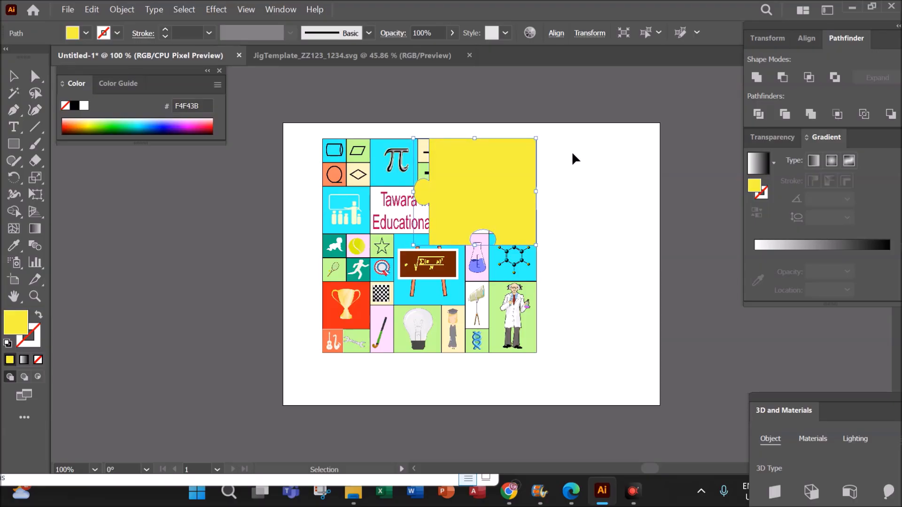
key("Left")
left_click(607, 185)
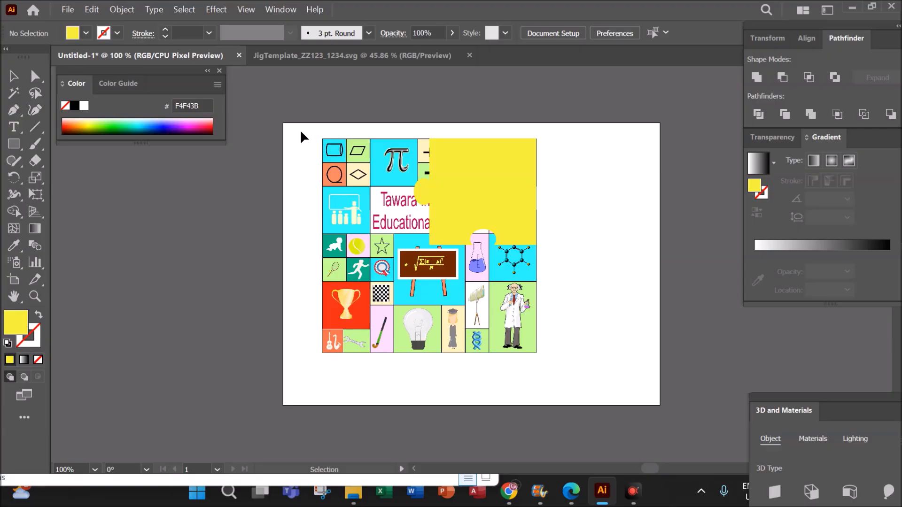
left_click(497, 188)
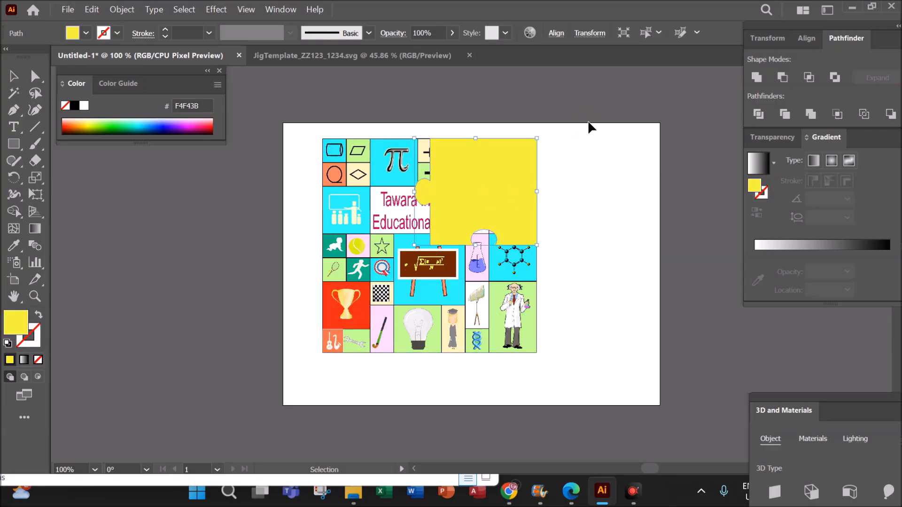
left_click(606, 189)
Select the Tier image with the upper-right jigsaw piece and make a clipping mask from them.
left_click_drag(316, 134, 605, 347)
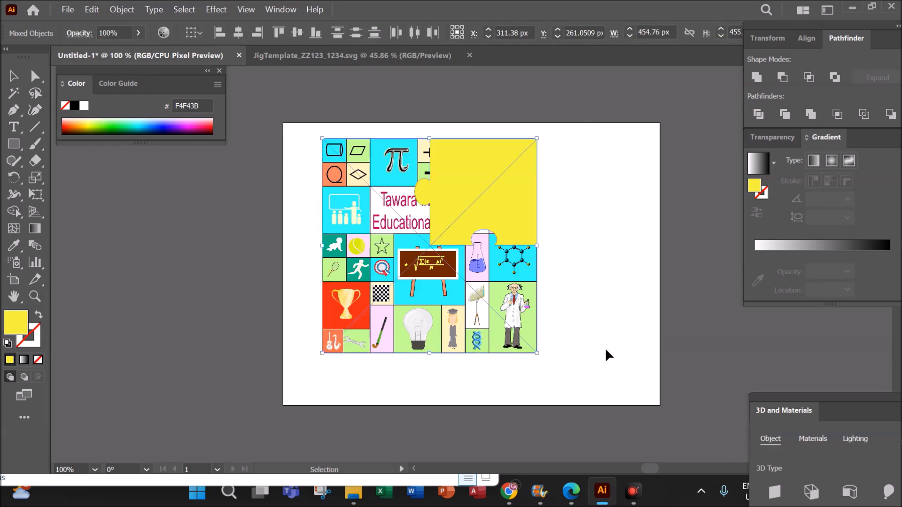
right_click(596, 238)
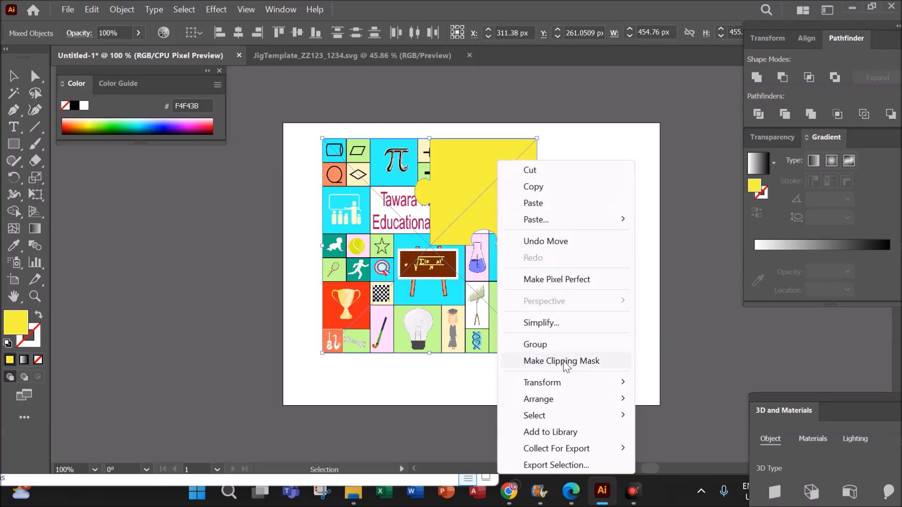
left_click(565, 362)
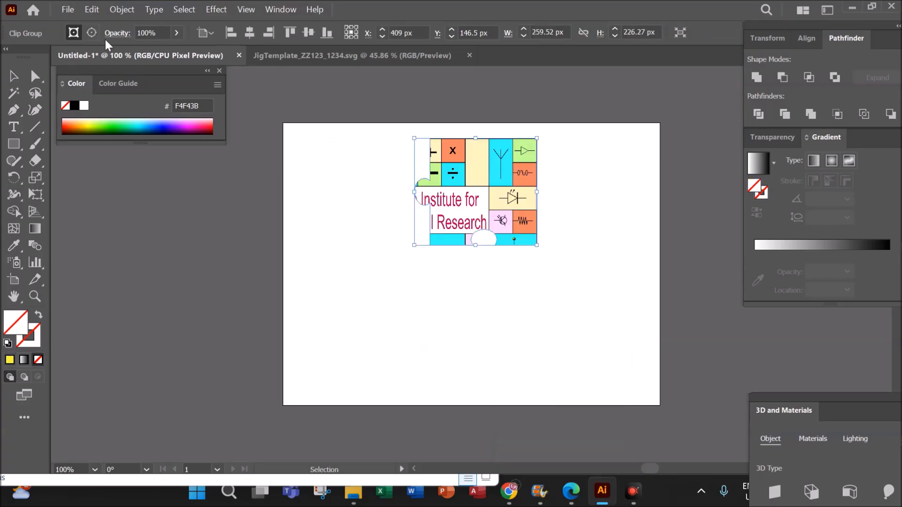
Export the masked upper-right piece as a PNG named TierPiece2.png in the M25 P4 folder.
left_click(68, 9)
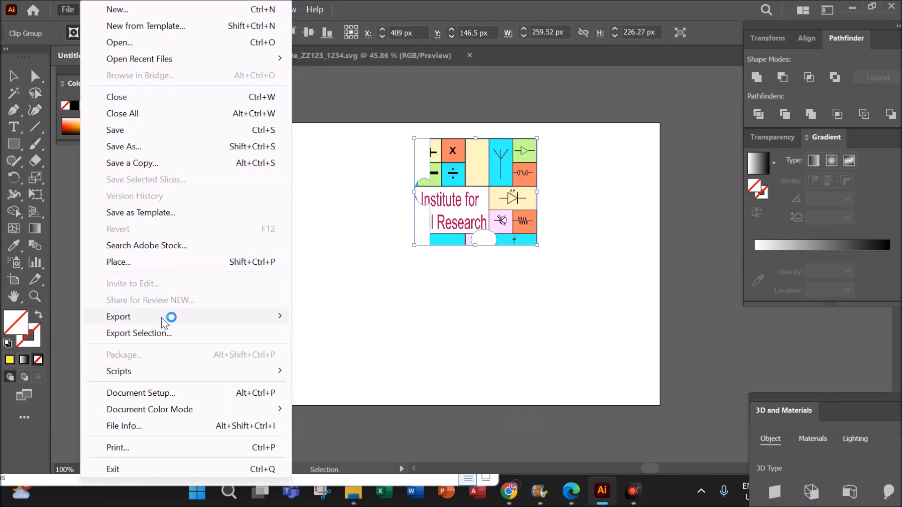
mouse_move(278, 317)
left_click(333, 334)
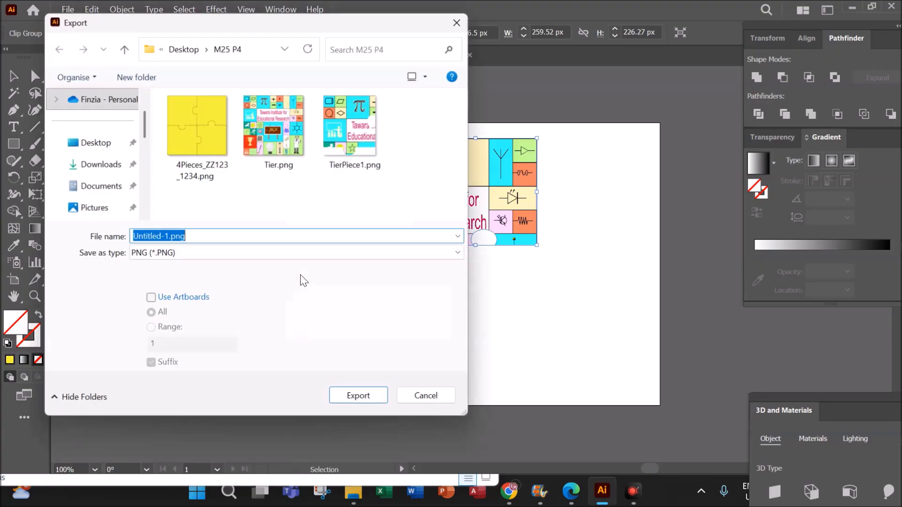
left_click(347, 164)
left_click(163, 237)
key("Delete")
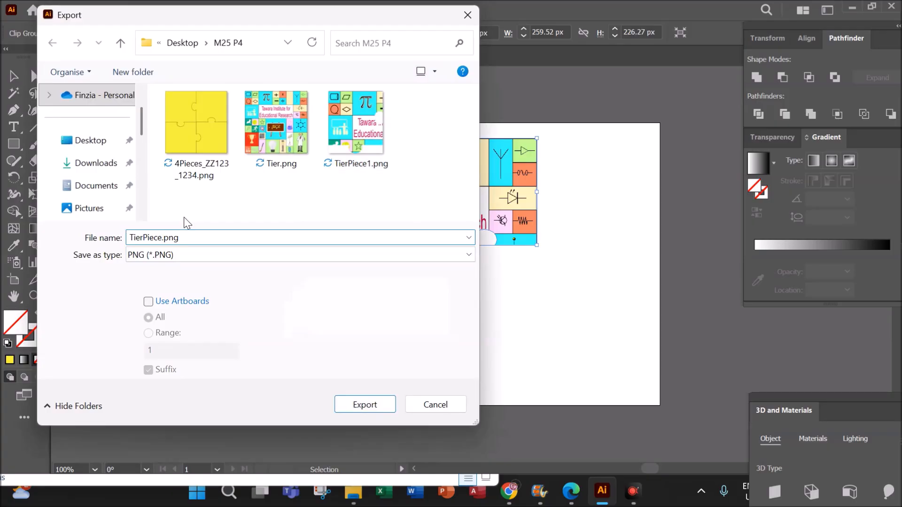
type("2")
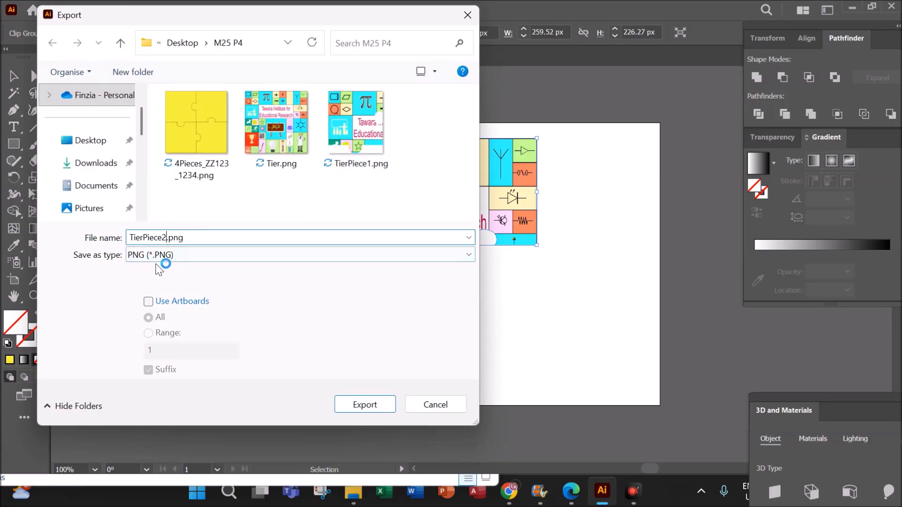
left_click(357, 403)
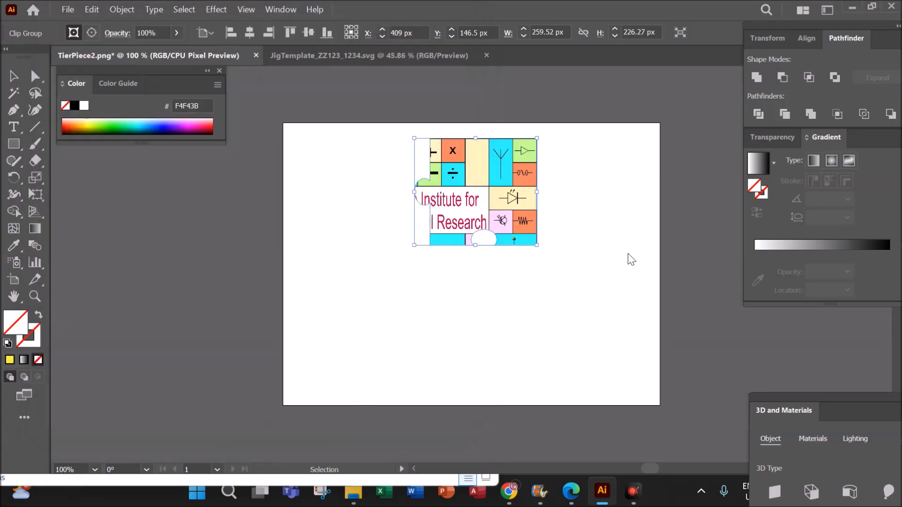
left_click(461, 299)
Undo the clipping mask on the upper-right piece to restore the full Tier image with the yellow shape.
left_click(590, 250)
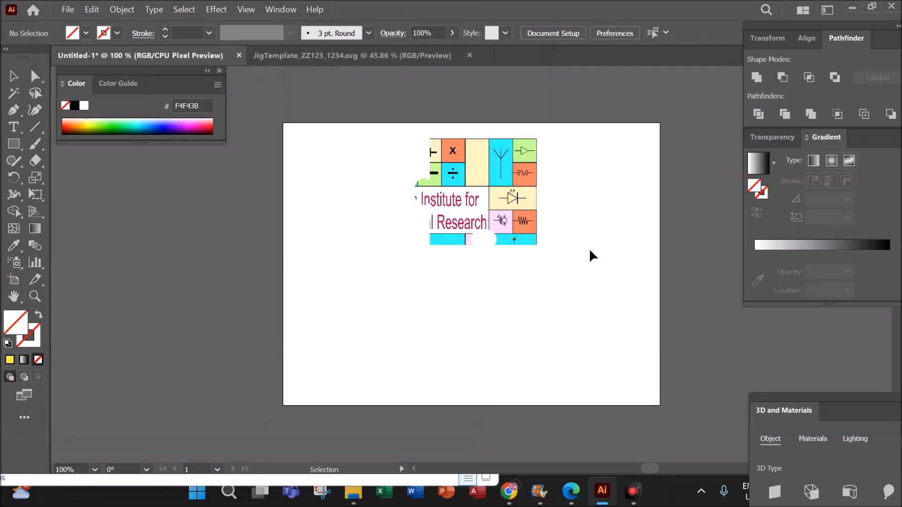
key("ctrl+z")
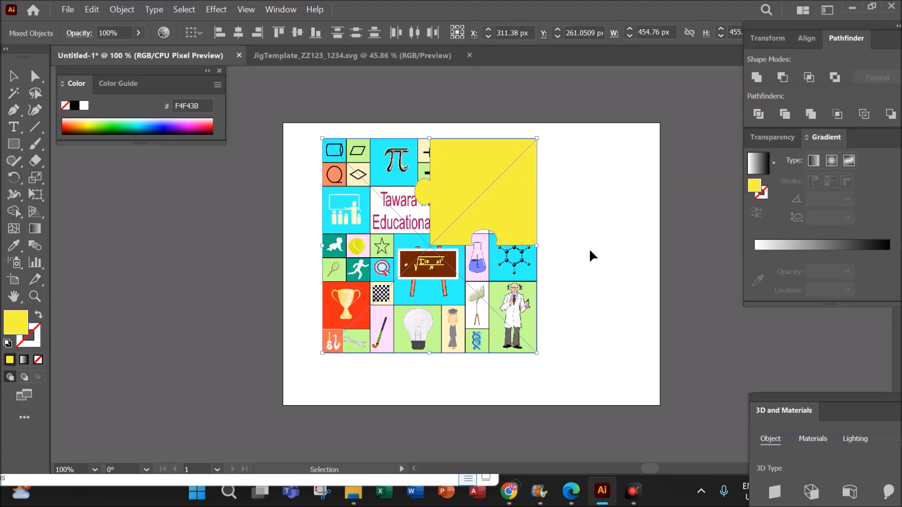
Move the yellow jigsaw piece off the Tier image onto the blank artboard area to its right.
left_click(589, 248)
left_click(527, 226)
key("a")
key("v")
left_click_drag(524, 156, 647, 159)
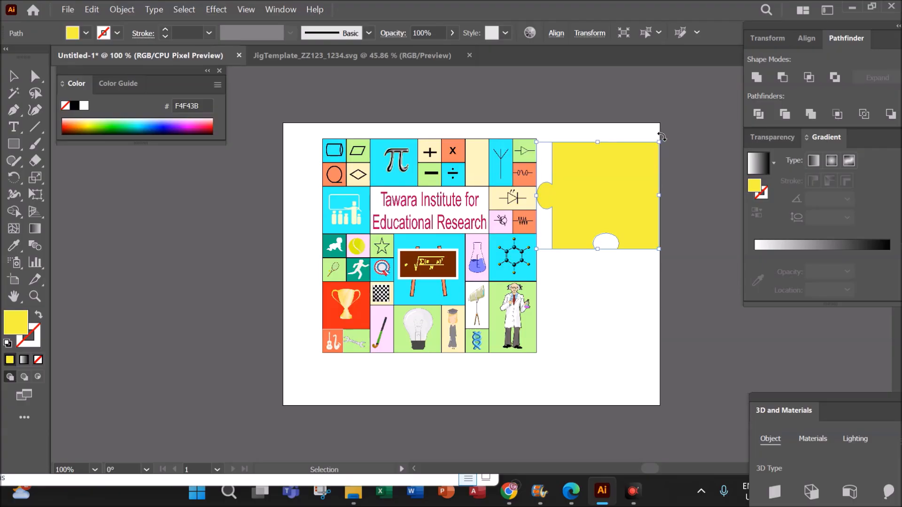
Rotate the yellow jigsaw piece 90° clockwise and align it exactly with the Tier image's lower-right corner.
left_click(663, 137)
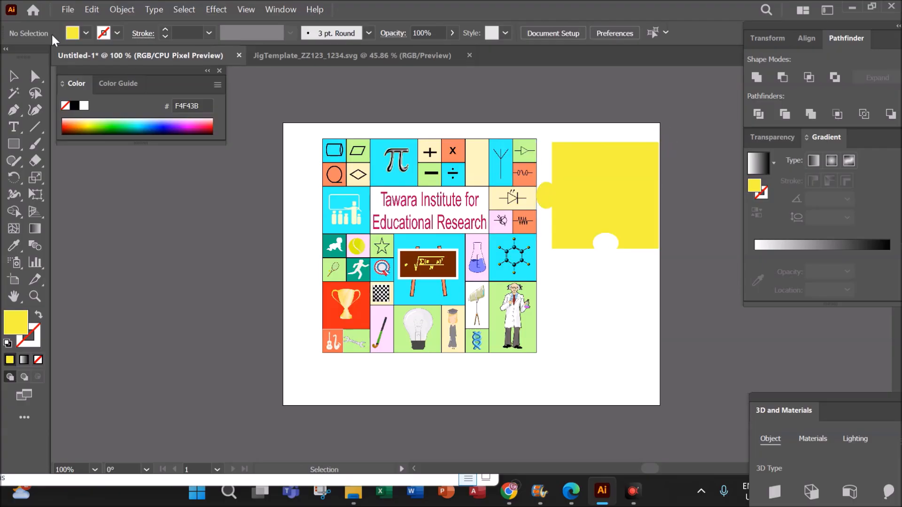
left_click(588, 123)
left_click(636, 168)
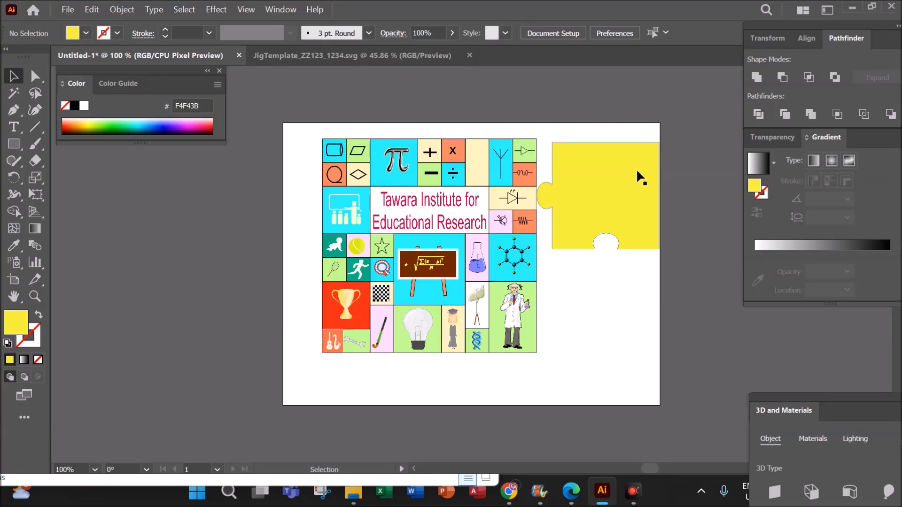
key("ctrl+c")
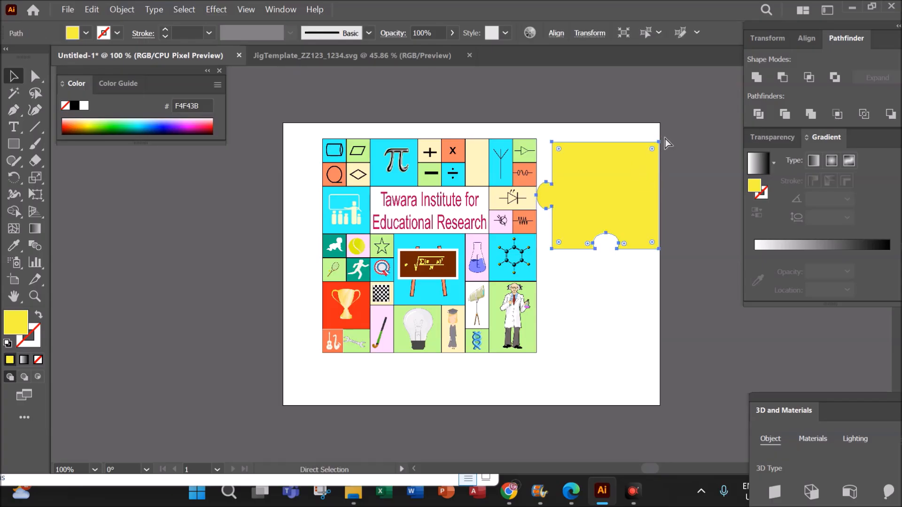
left_click_drag(665, 140, 656, 234)
left_click_drag(591, 191, 475, 287)
key("Right")
key("Right")
key("Right")
key("Right")
key("Right")
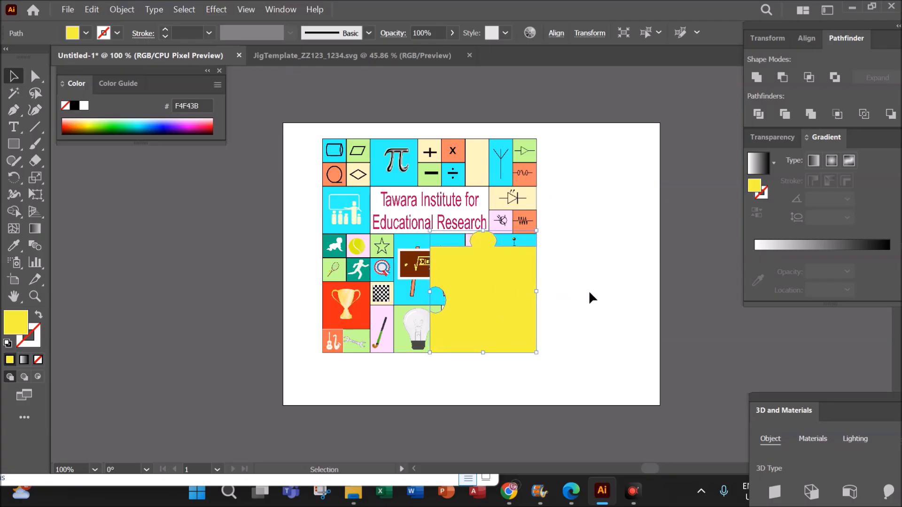
Select the Tier image together with the lower-right jigsaw piece and make a clipping mask from them.
left_click(590, 287)
left_click_drag(286, 131, 554, 312)
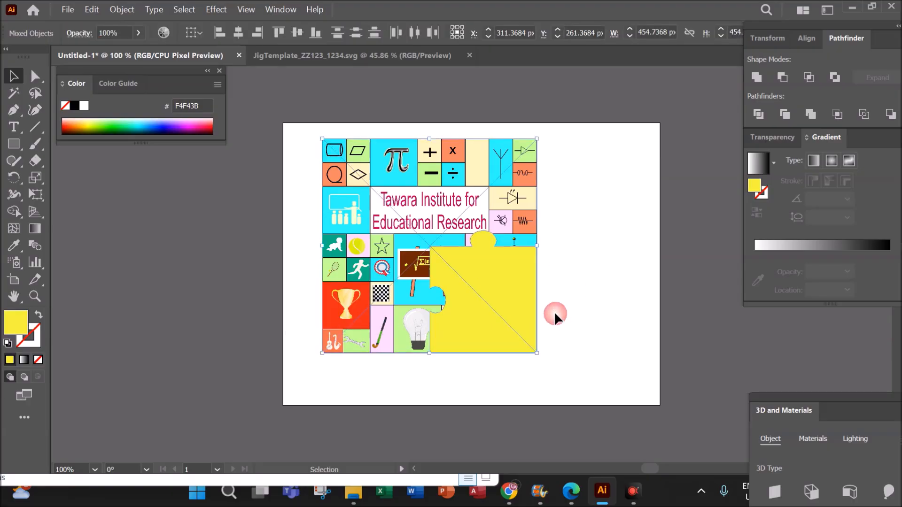
right_click(501, 269)
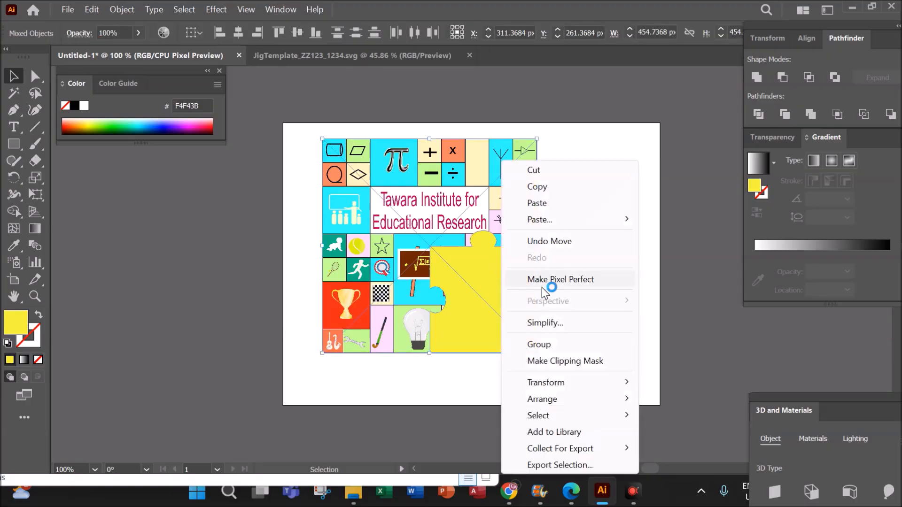
left_click(576, 361)
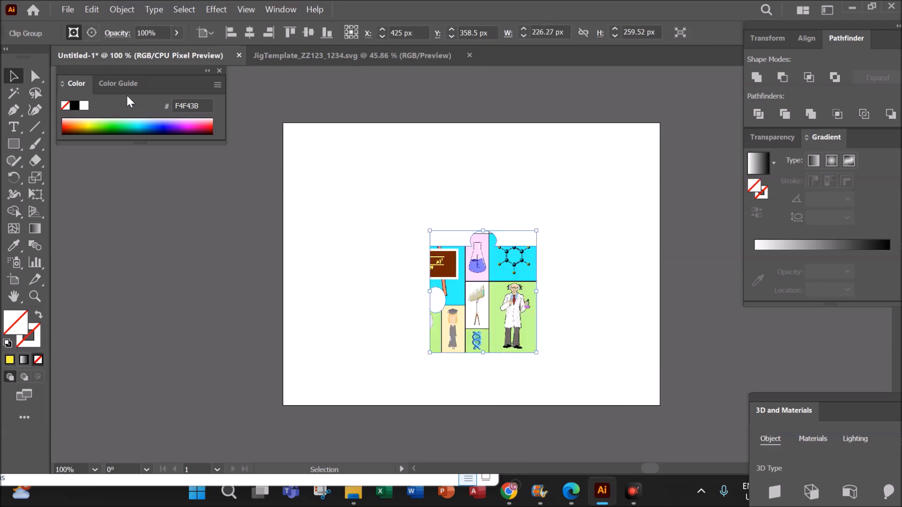
Export the masked lower-right piece as a PNG named TierPiece3.png in the M25 P4 folder.
left_click(64, 10)
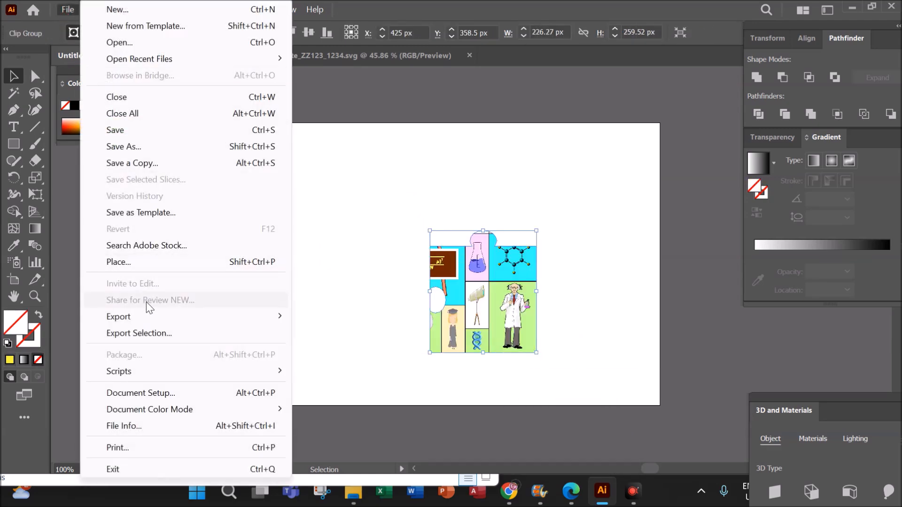
mouse_move(149, 314)
left_click(349, 331)
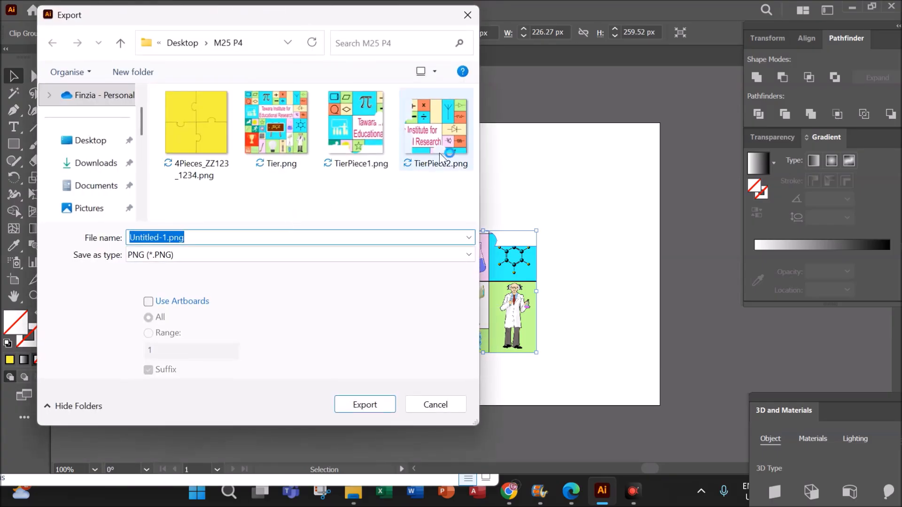
left_click(434, 137)
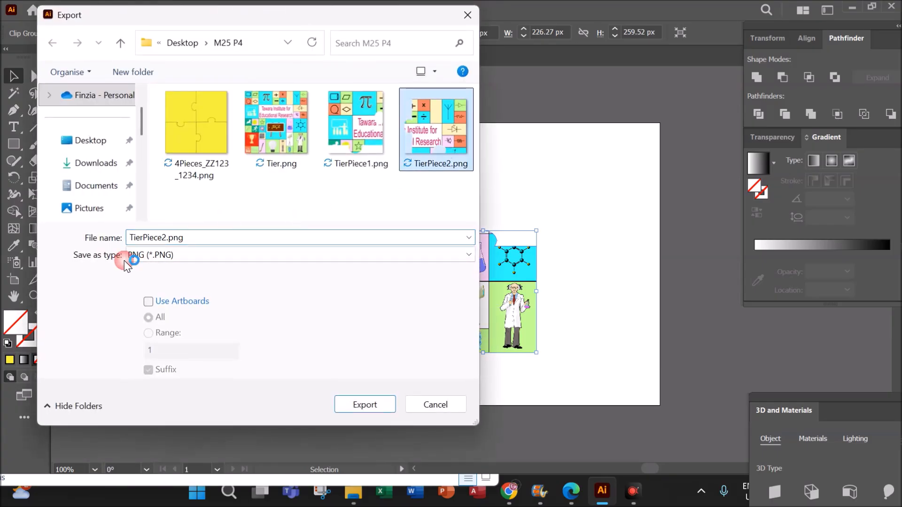
left_click(172, 237)
left_click(168, 237)
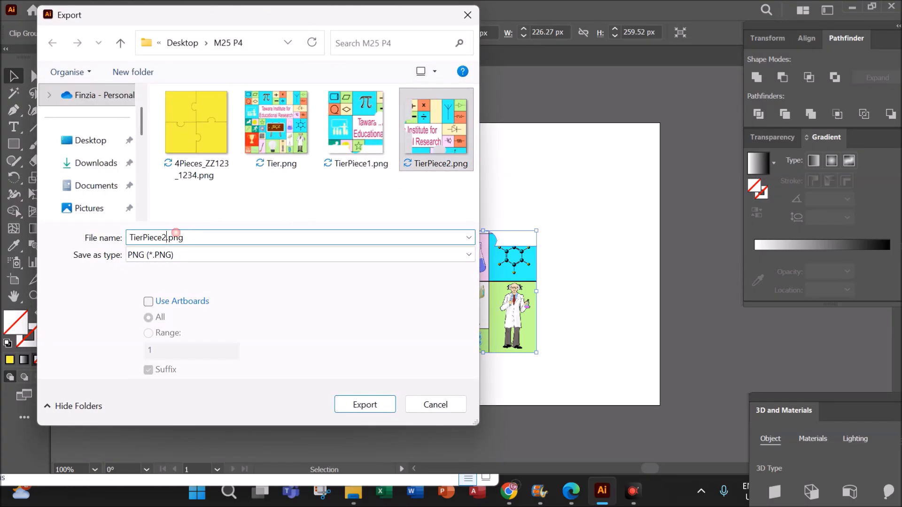
key("BackSpace")
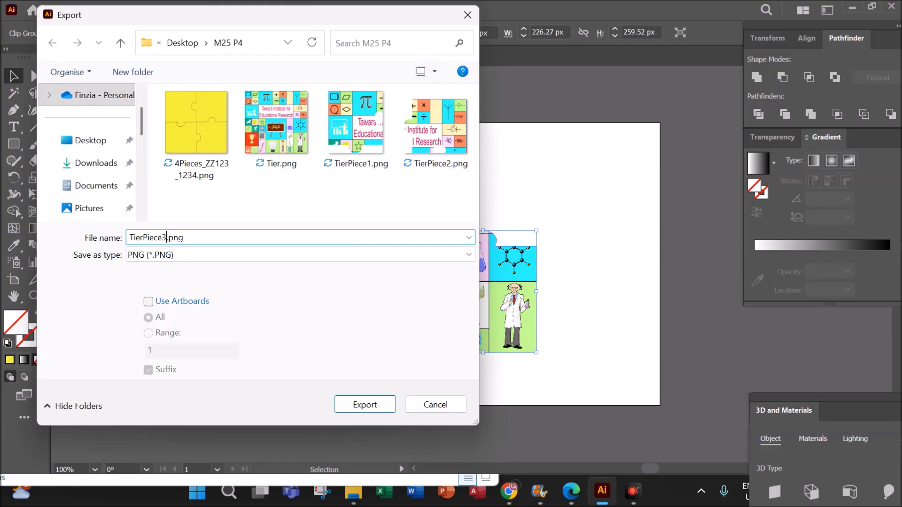
left_click(376, 405)
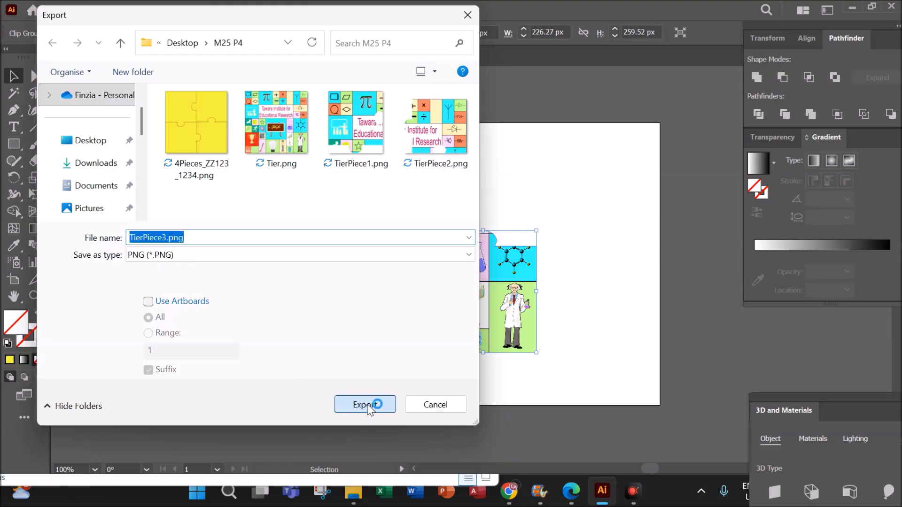
left_click(431, 302)
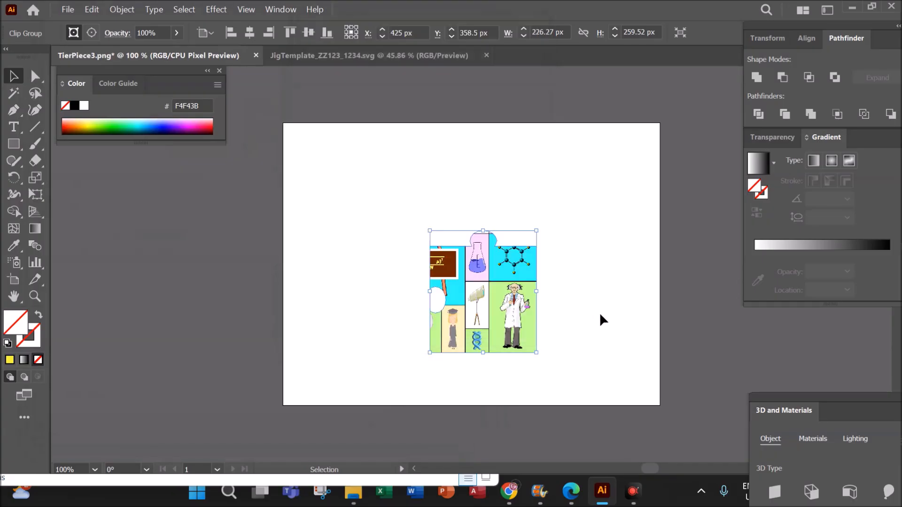
Undo the clipping mask on the lower-right piece and move the yellow shape off the Tier image to its right.
left_click(600, 316)
key("ctrl+a")
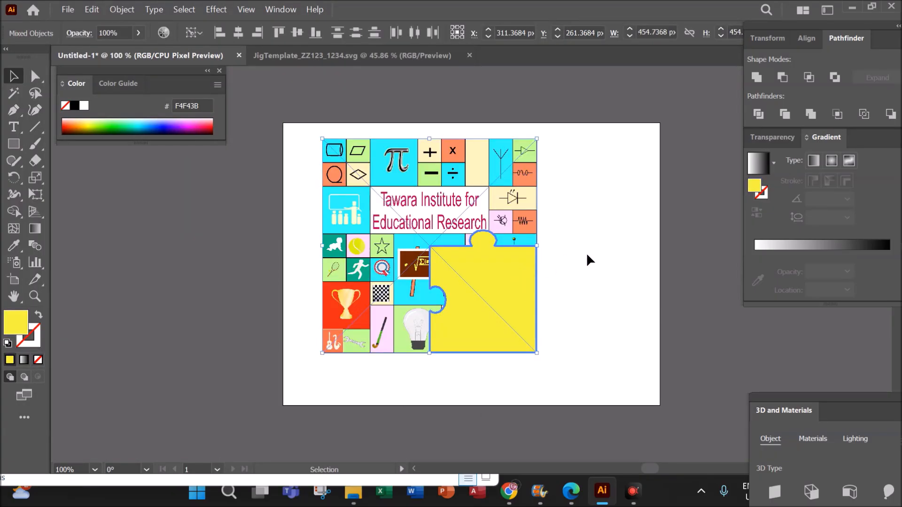
left_click(511, 275)
left_click_drag(507, 276, 635, 274)
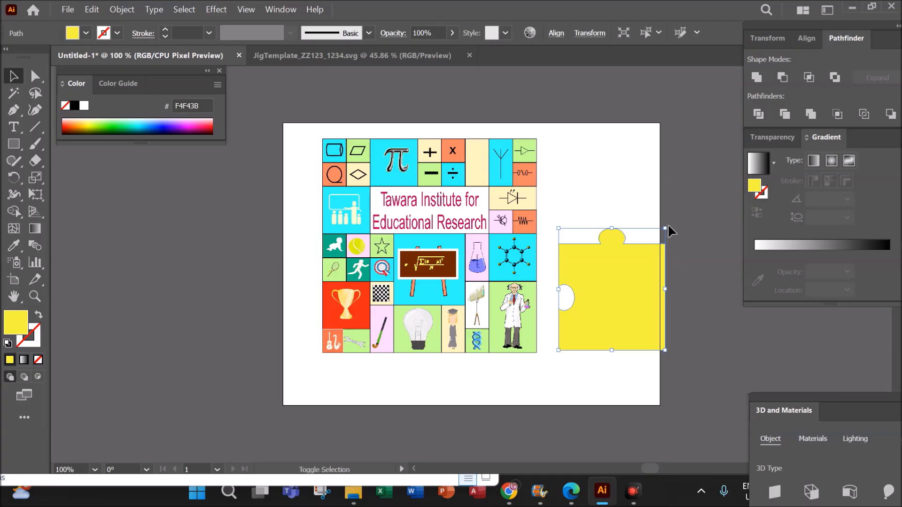
Rotate the yellow jigsaw piece 90° clockwise and align it exactly with the Tier image's lower-left corner.
left_click_drag(671, 225, 699, 313)
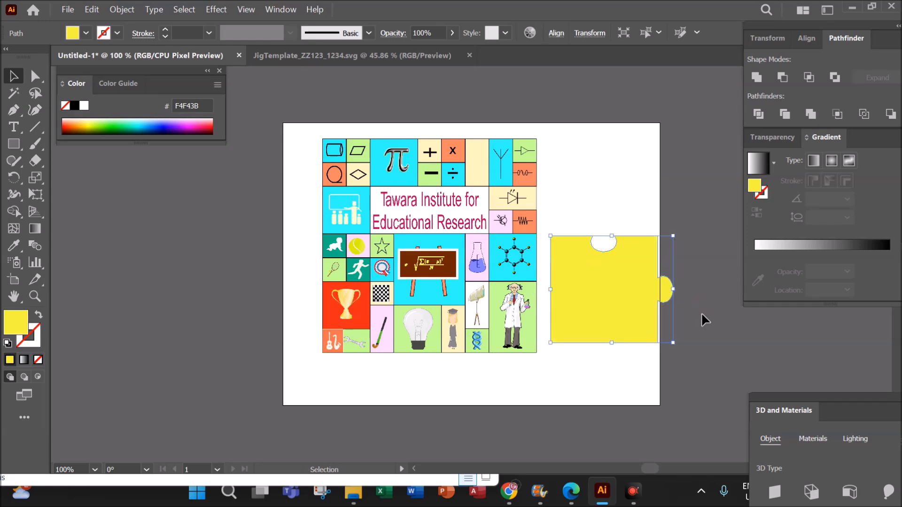
left_click(701, 312)
left_click_drag(608, 306, 382, 309)
key("Down")
key("Down")
key("Down")
key("Down")
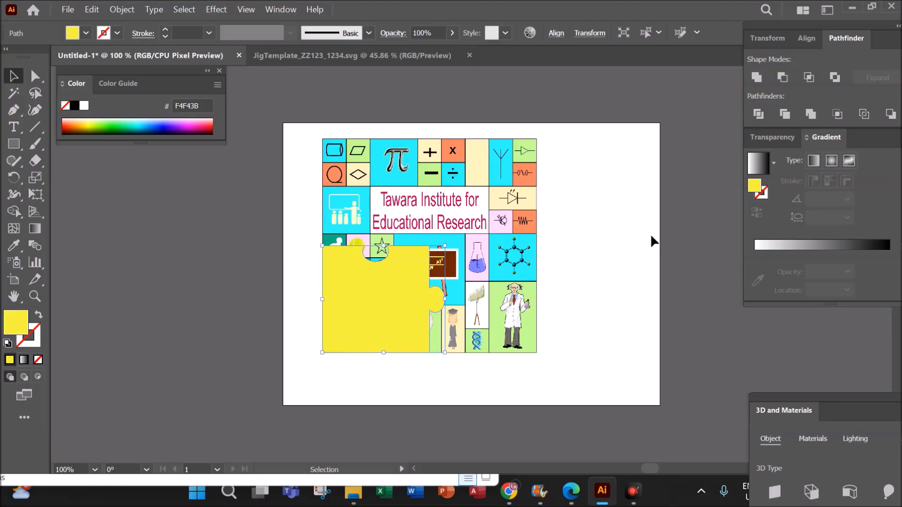
key("Right")
key("Right")
key("Right")
key("Left")
key("Left")
key("Left")
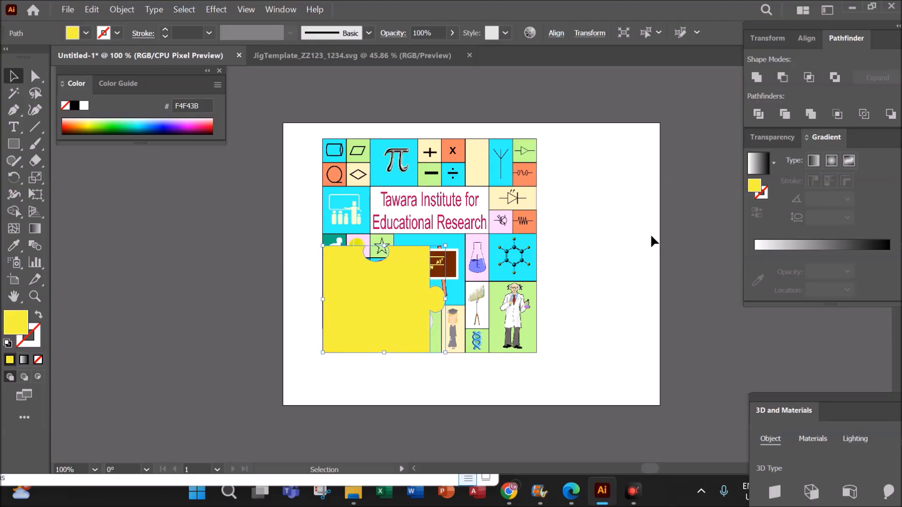
Select the Tier image together with the lower-left jigsaw piece and make a clipping mask from them.
left_click(650, 237)
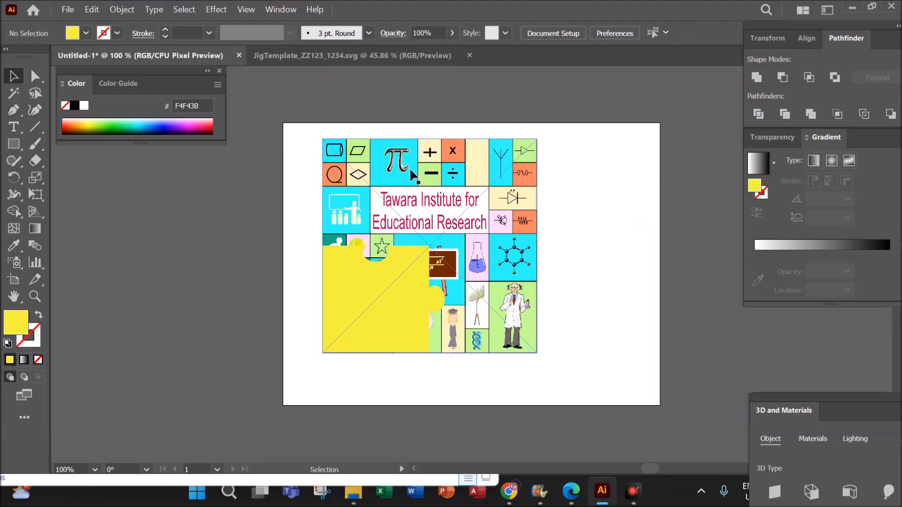
left_click_drag(302, 131, 548, 380)
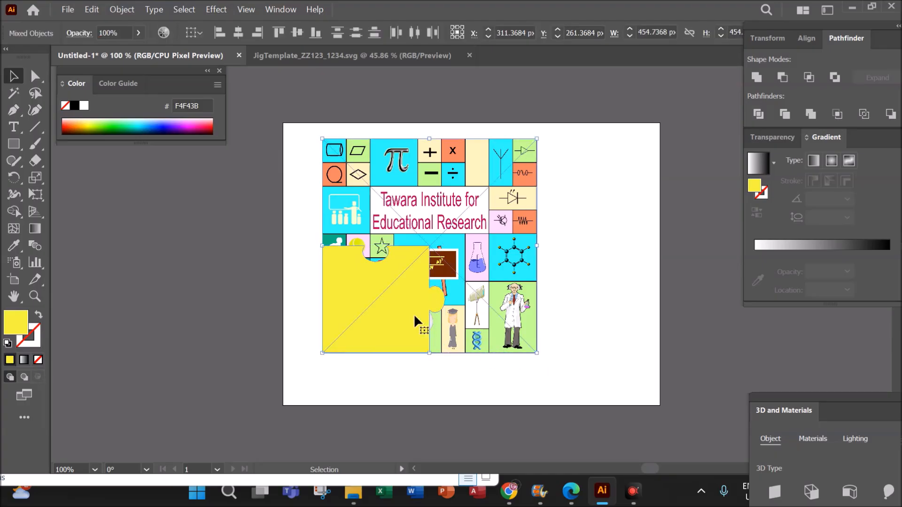
right_click(403, 304)
left_click(472, 360)
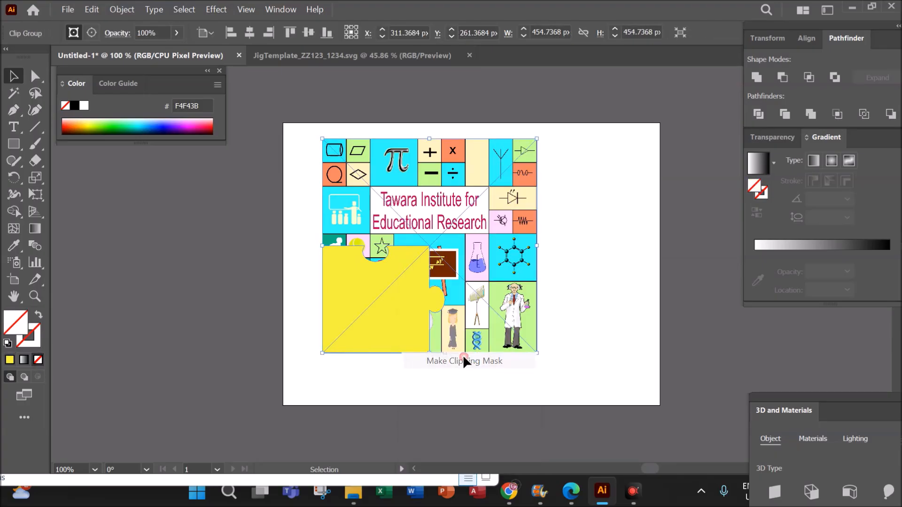
left_click(615, 300)
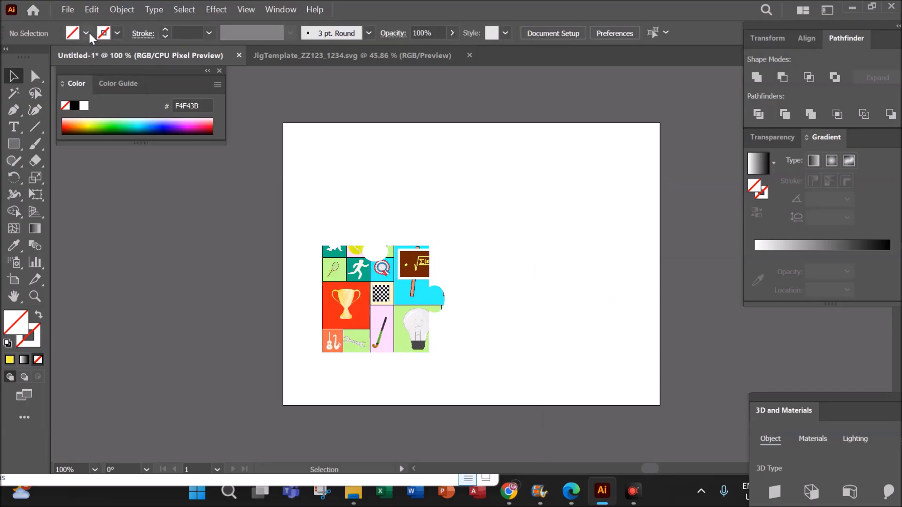
Export the masked lower-left piece as TierPiece4.png in the M25 P4 folder, at Screen (72 ppi) with a transparent background.
left_click(75, 13)
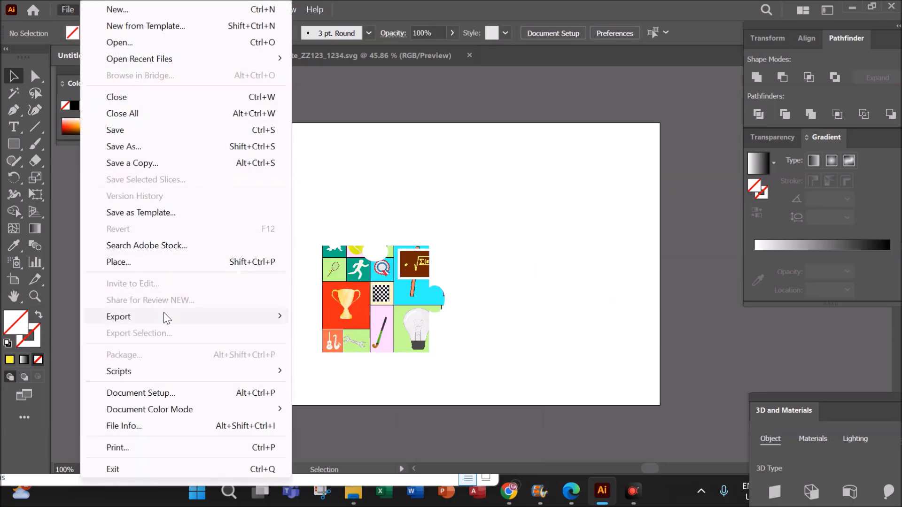
left_click(220, 321)
left_click(336, 333)
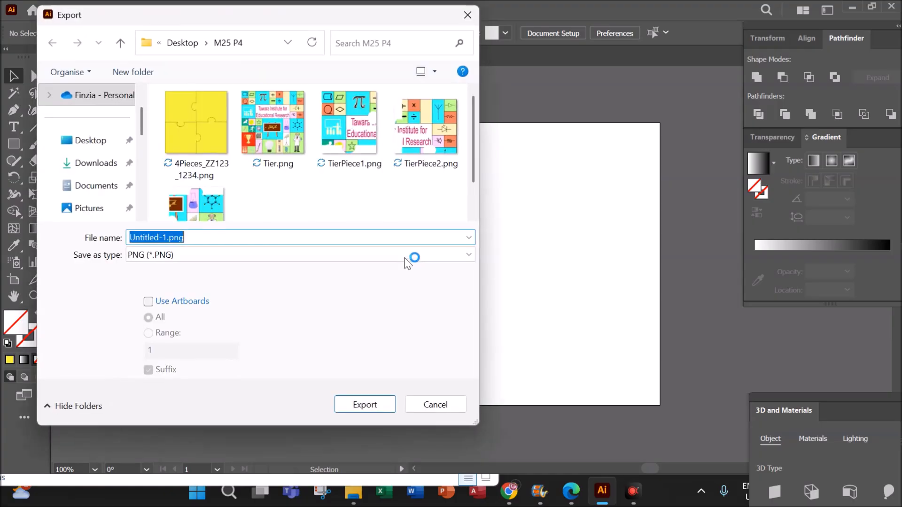
left_click(426, 127)
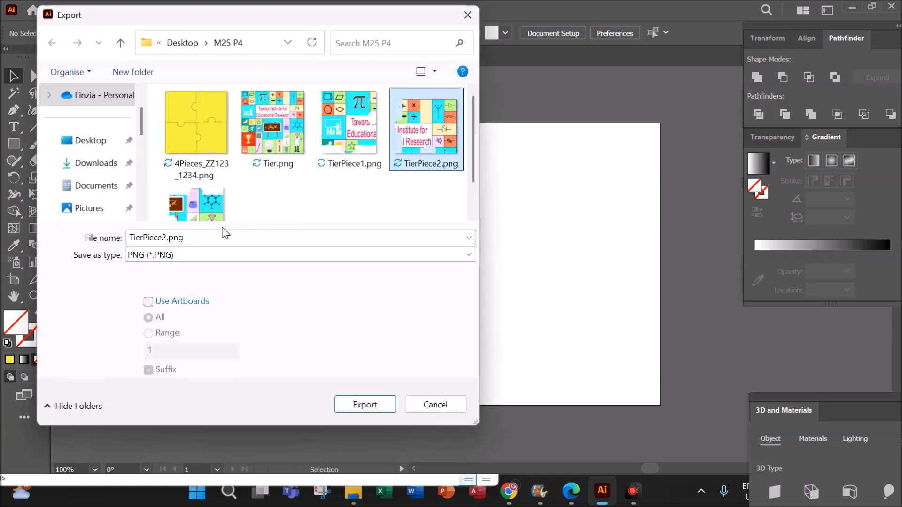
left_click(165, 237)
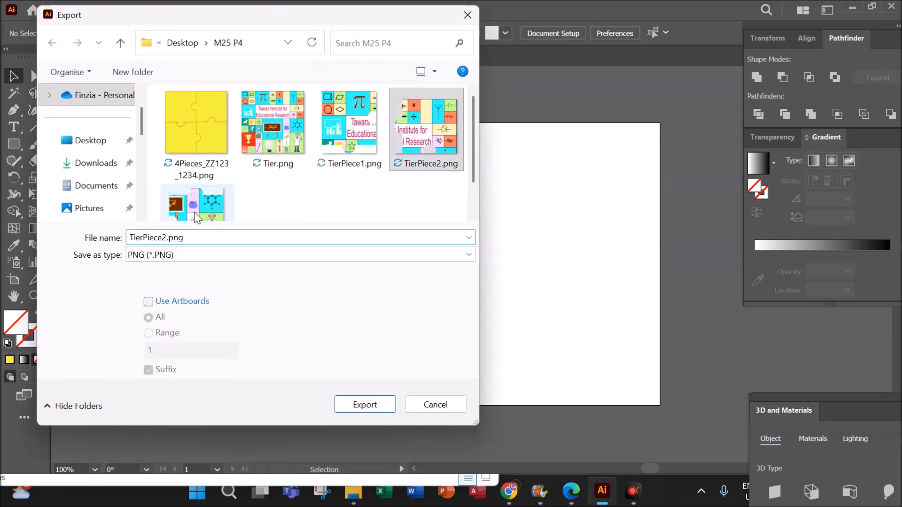
key("BackSpace")
type("4")
left_click(362, 395)
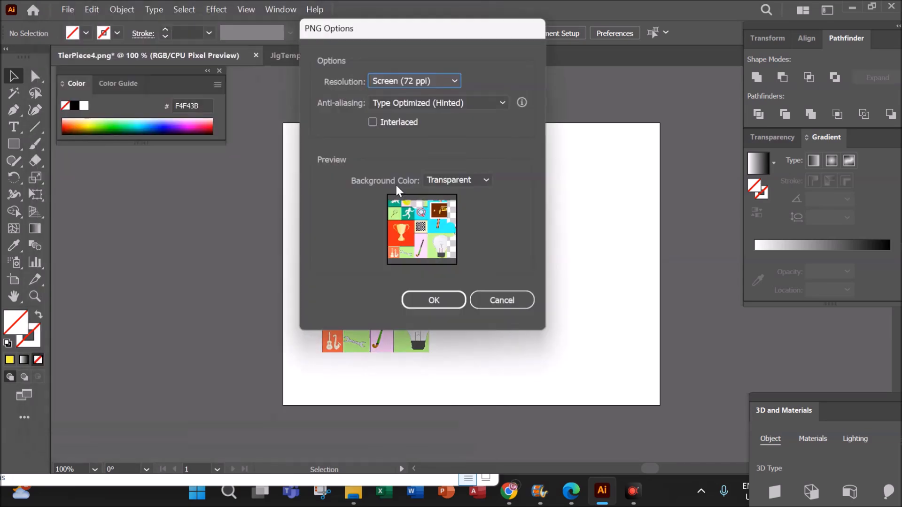
left_click(434, 300)
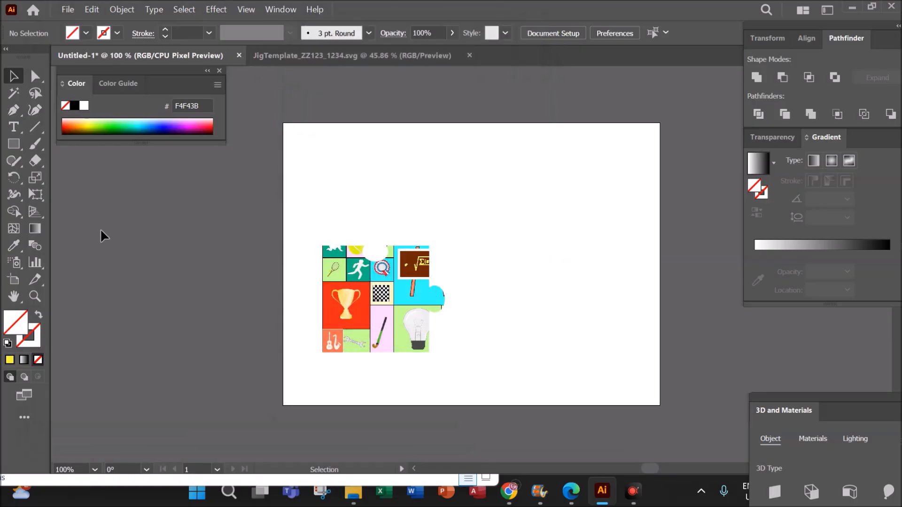
Switch to the exam paper PDF in Edge and read the instructions for fitting the four pieces together and naming the saved image.
left_click(570, 491)
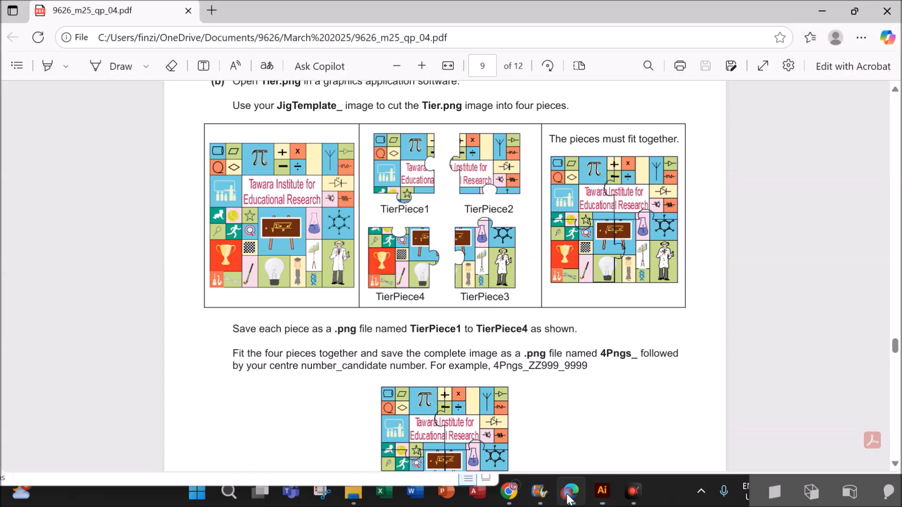
scroll(543, 388, "down", 2)
scroll(544, 389, "down", 3)
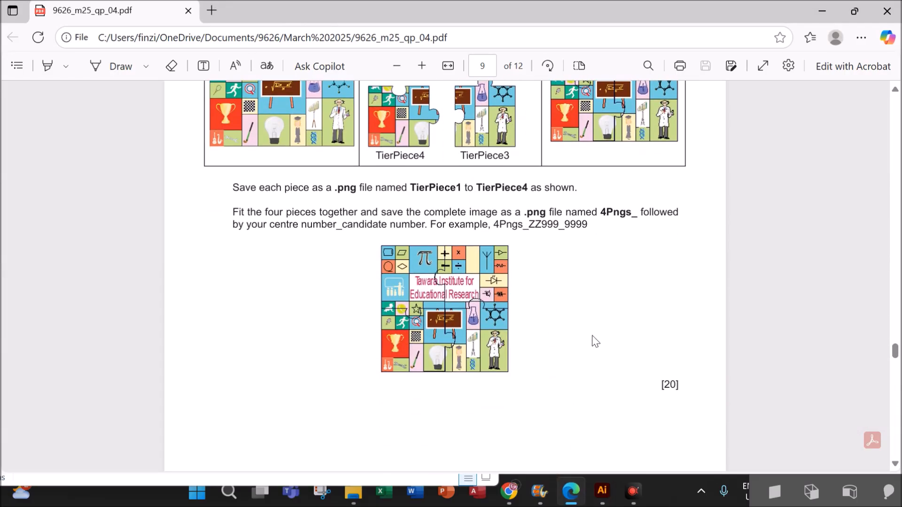
left_click_drag(304, 212, 523, 225)
left_click(577, 359)
Return to Illustrator and delete the masked lower-left piece to empty the artboard.
left_click(601, 491)
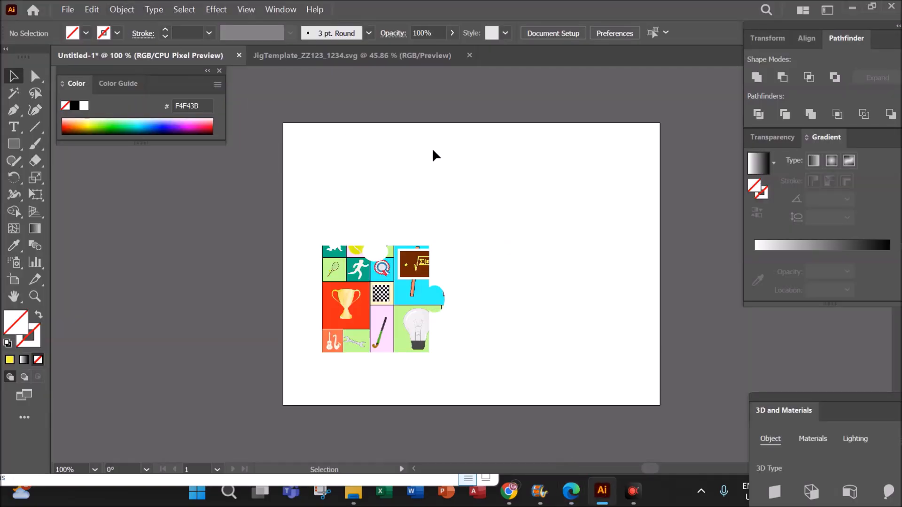
key("ctrl+a")
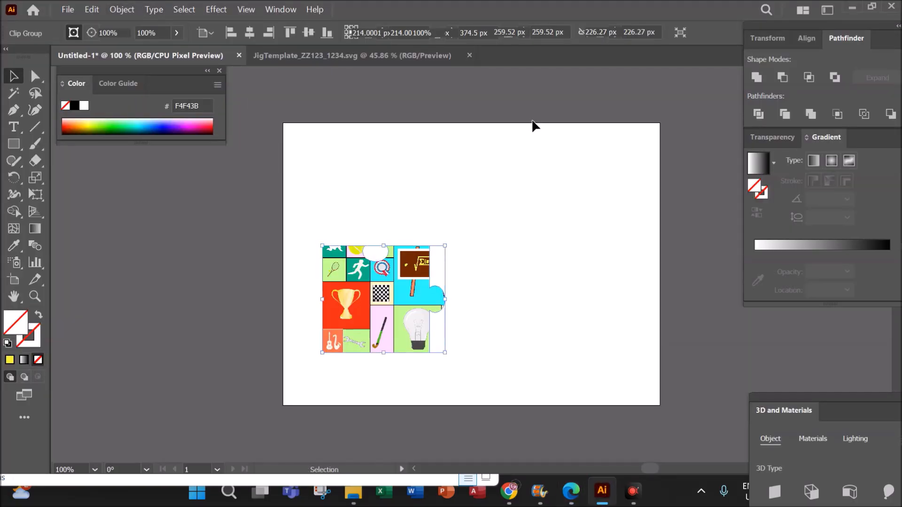
key("Delete")
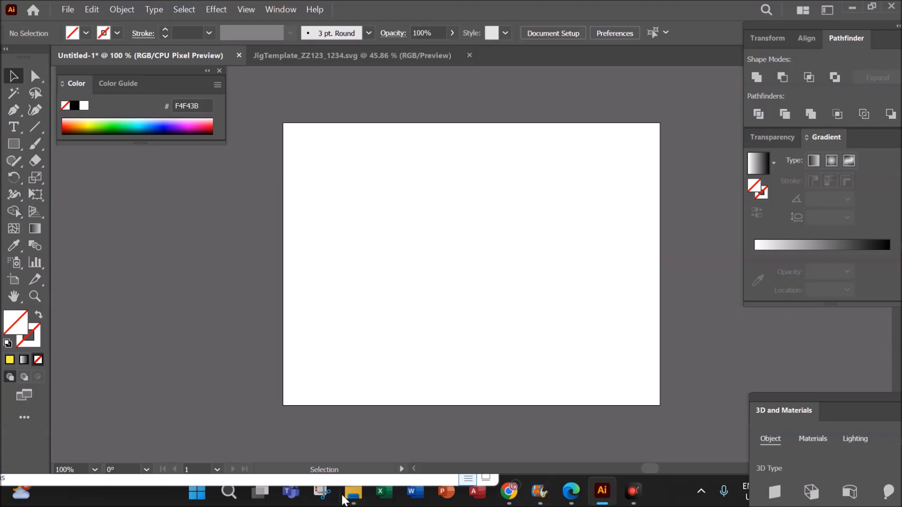
Bring TierPiece1.png from the M25 P4 folder in File Explorer into the upper-left area of the empty Illustrator artboard.
left_click(348, 498)
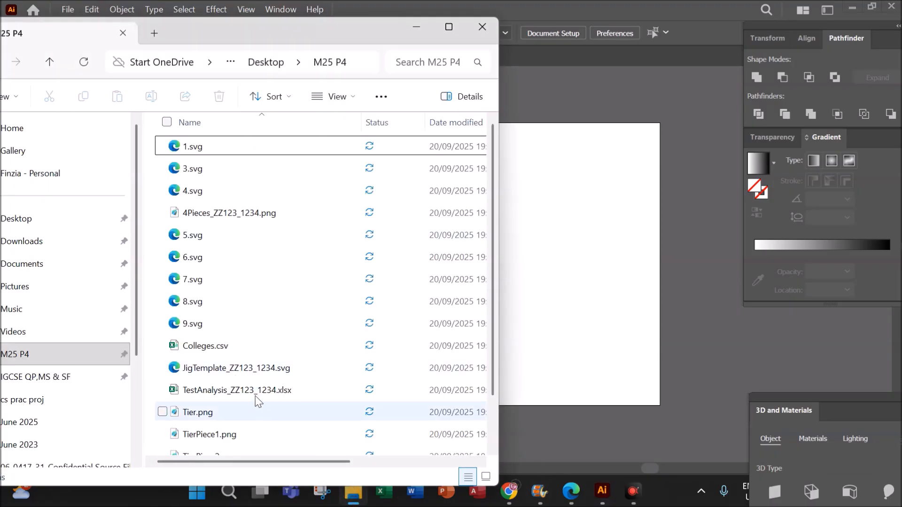
scroll(263, 366, "down", 1)
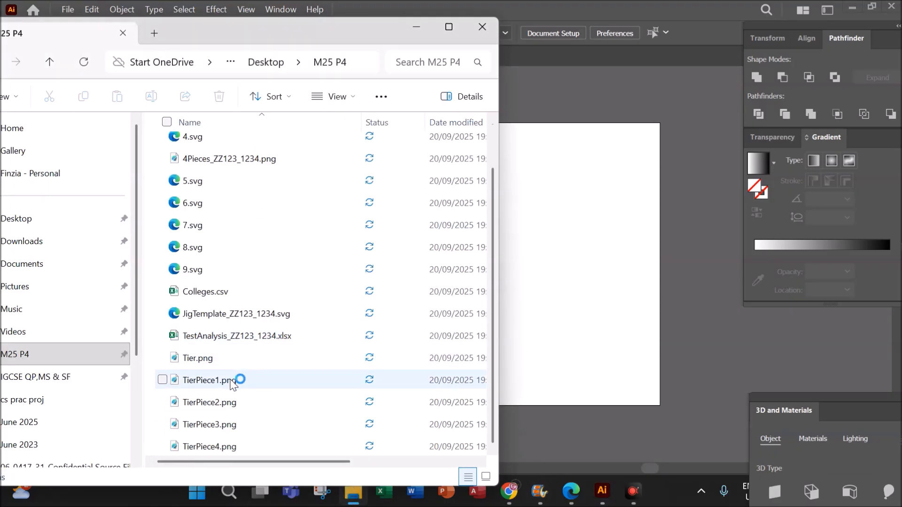
left_click_drag(231, 383, 366, 224)
left_click(566, 366)
left_click(460, 369)
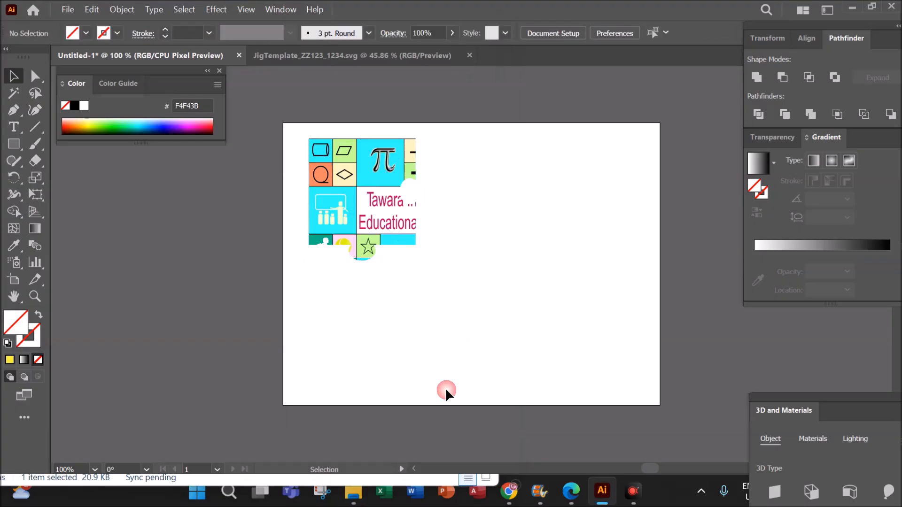
Bring TierPiece2.png from the M25 P4 folder in File Explorer onto the Illustrator artboard, directly right of TierPiece1.
left_click(353, 492)
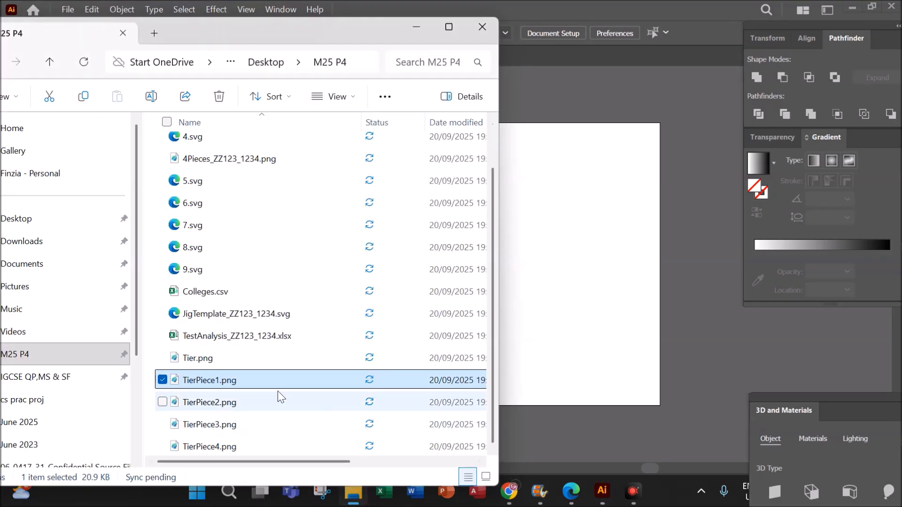
left_click(220, 405)
left_click_drag(220, 405, 469, 217)
left_click(572, 293)
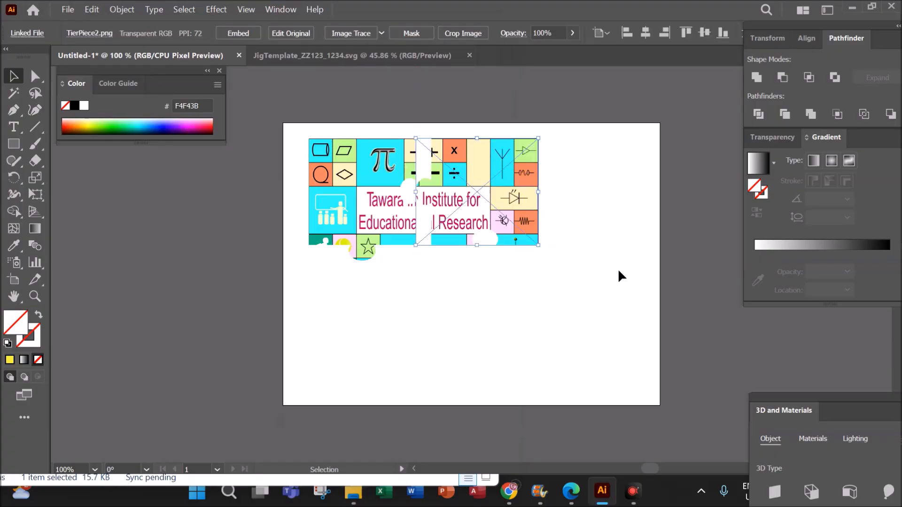
Nudge TierPiece2 left until its edge interlocks with TierPiece1 and the institute title lines up, then deselect it.
key("Left")
key("Left")
key("Left")
key("Left")
key("Left")
key("Left")
key("Left")
key("Left")
key("Left")
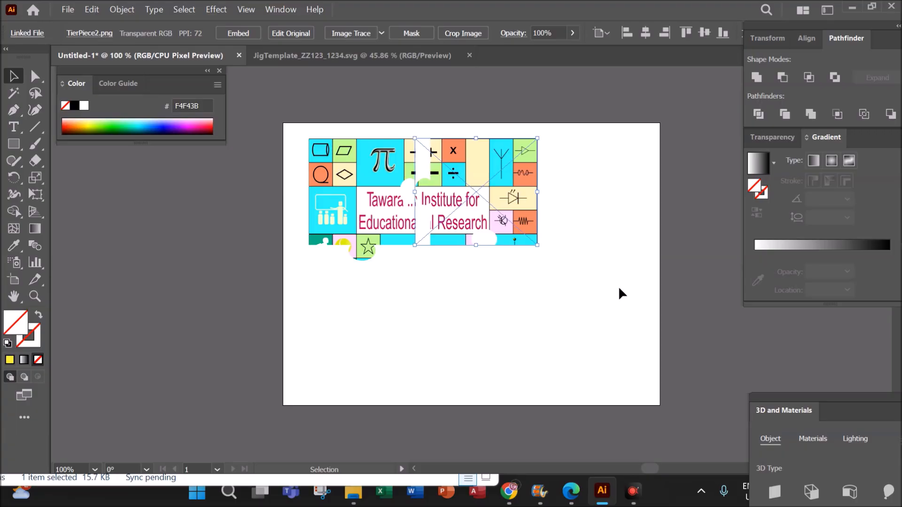
key("Left")
key("Left")
key("Left")
key("Left")
key("Left")
key("Left")
key("Left")
key("Left")
key("Left")
key("Left")
key("Left")
key("Left")
key("Left")
key("Left")
key("Left")
key("Left")
key("Left")
key("Left")
key("Left")
key("Left")
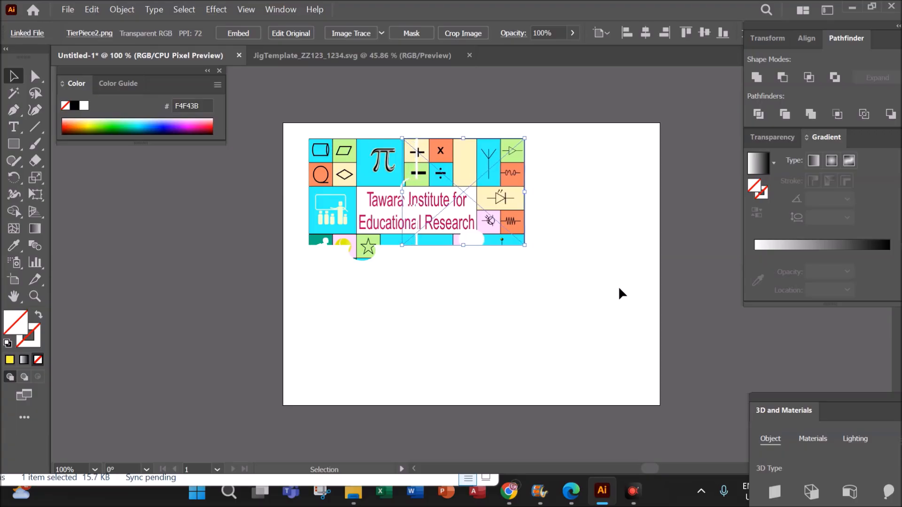
key("Left")
key("Left")
key("Left")
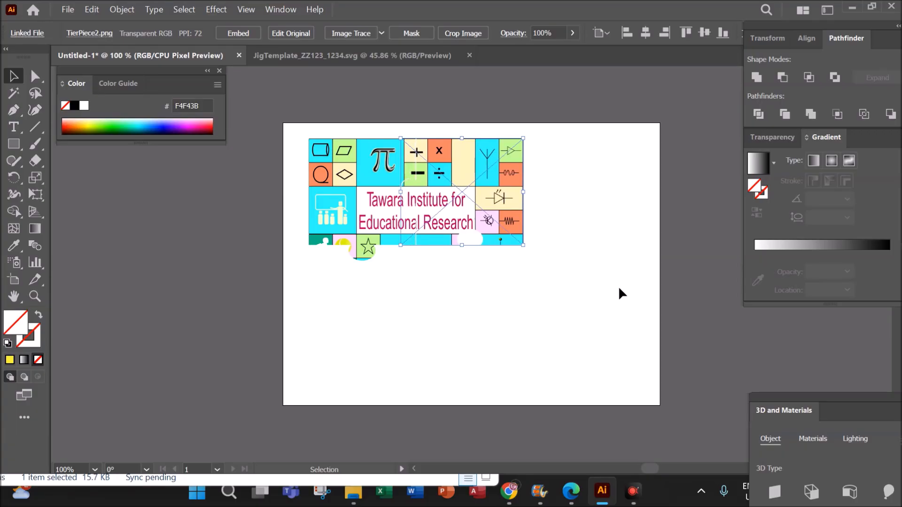
left_click(594, 320)
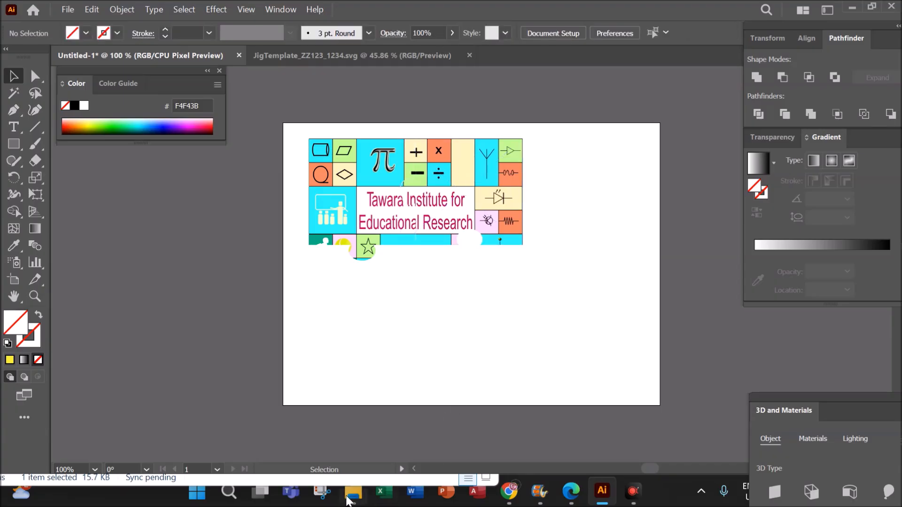
Bring TierPiece3.png from the M25 P4 folder in File Explorer onto the Illustrator artboard, just below TierPiece2.
left_click(350, 494)
left_click(211, 425)
left_click_drag(210, 426, 498, 295)
left_click(677, 331)
Nudge TierPiece3 up and left to fit under TierPiece2, correcting its position in small moves, then deselect it.
key("Up")
key("Up")
key("Up")
key("Up")
key("Up")
key("Up")
key("Up")
key("Up")
key("Up")
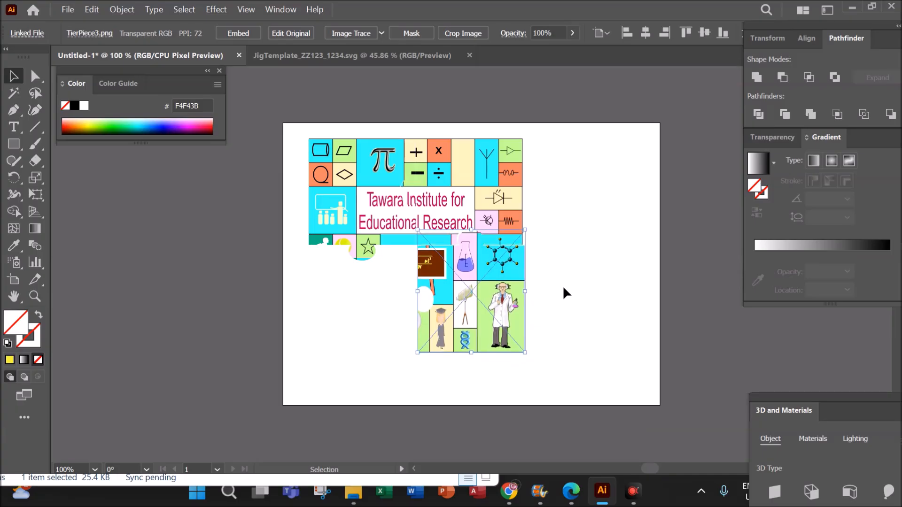
key("Left")
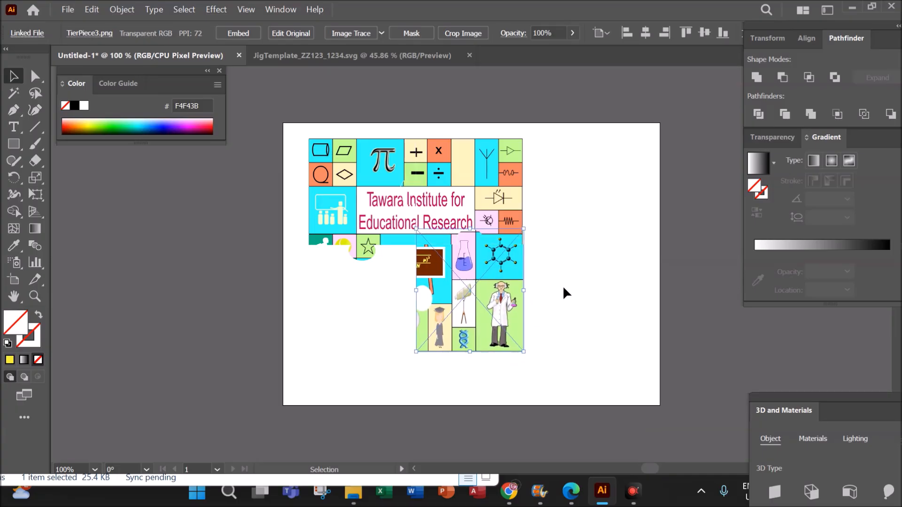
key("Down")
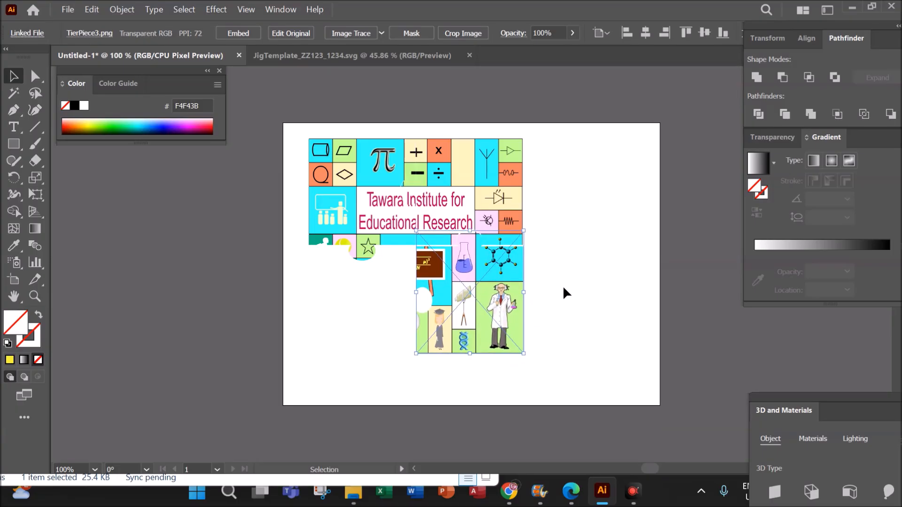
key("Left")
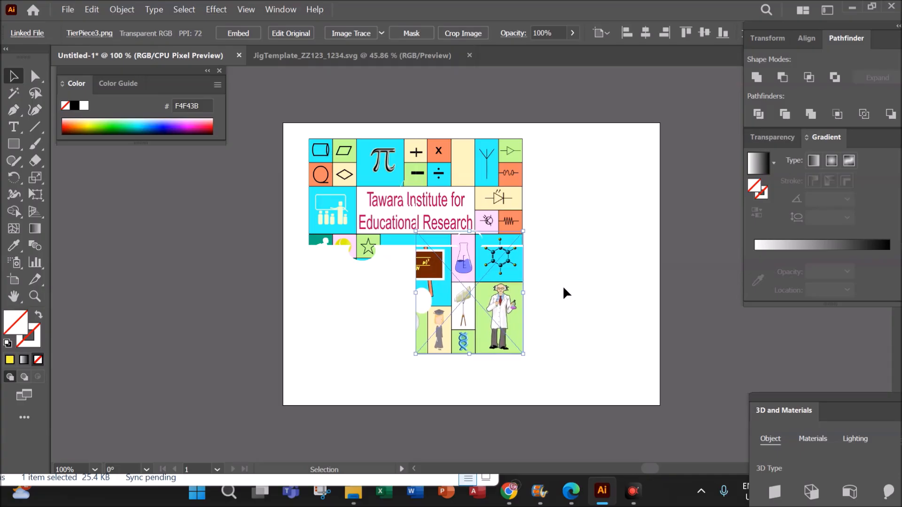
key("Right")
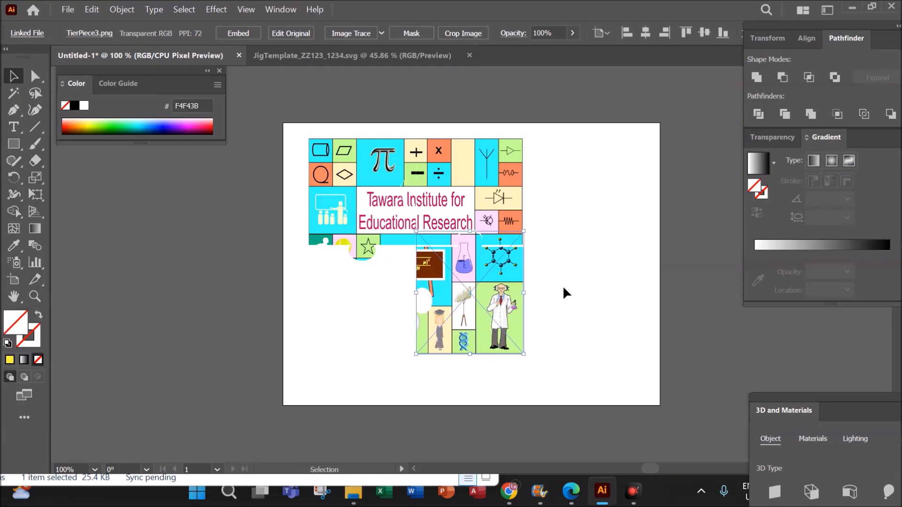
key("Up")
key("Up")
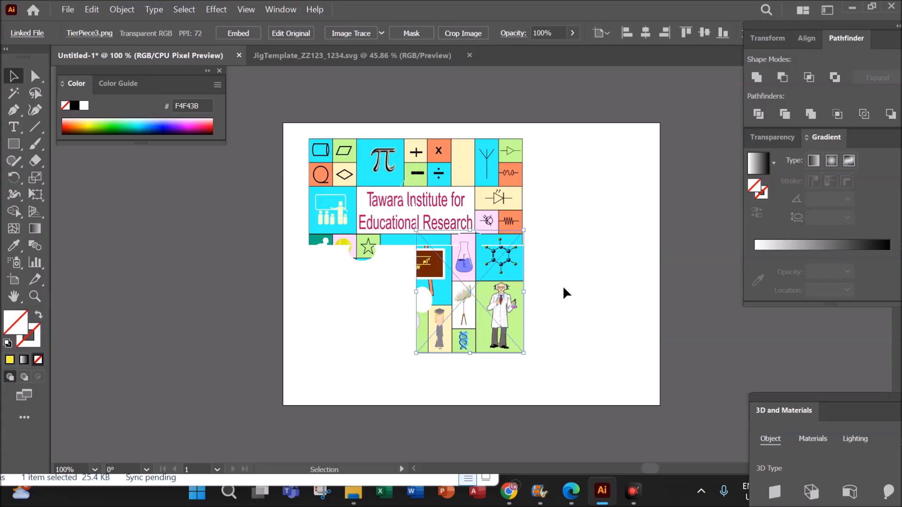
left_click(618, 334)
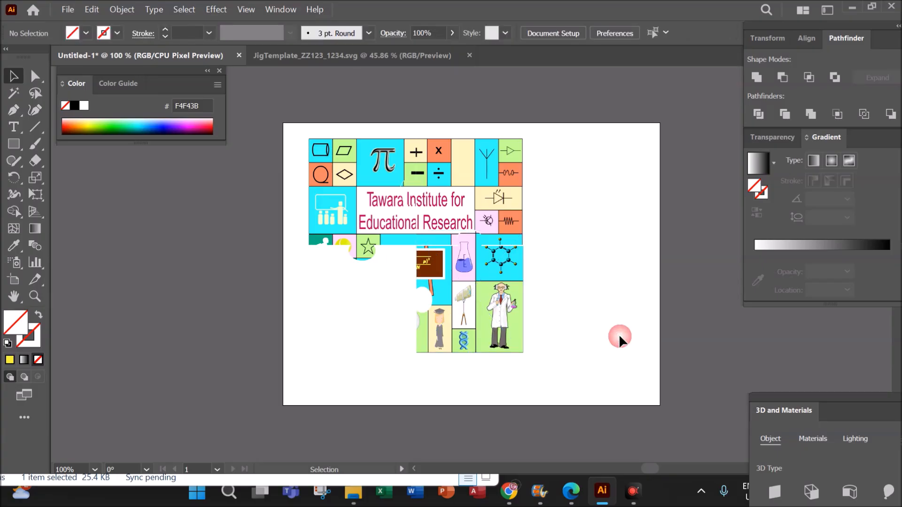
Reselect TierPiece3 and fine-tune its position slightly up and left so its outer edge lines up with TierPiece2.
left_click(512, 303)
key("Up")
key("Up")
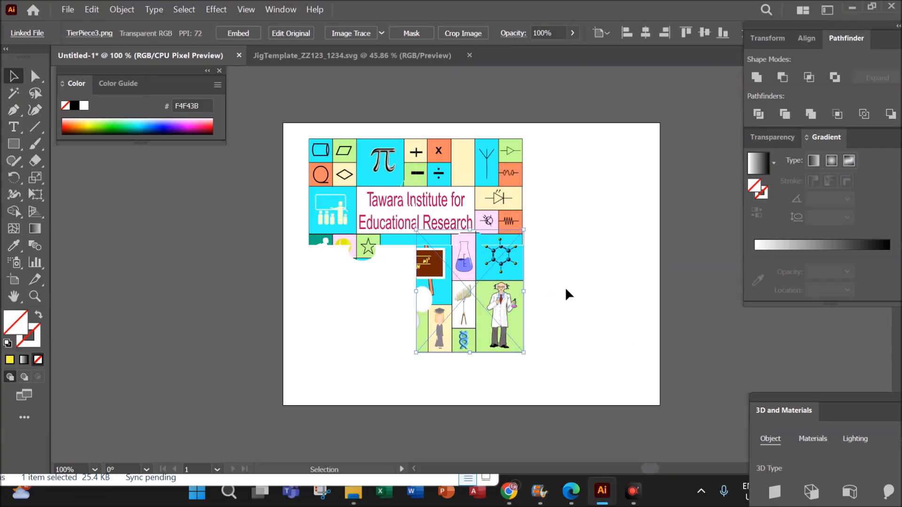
key("Left")
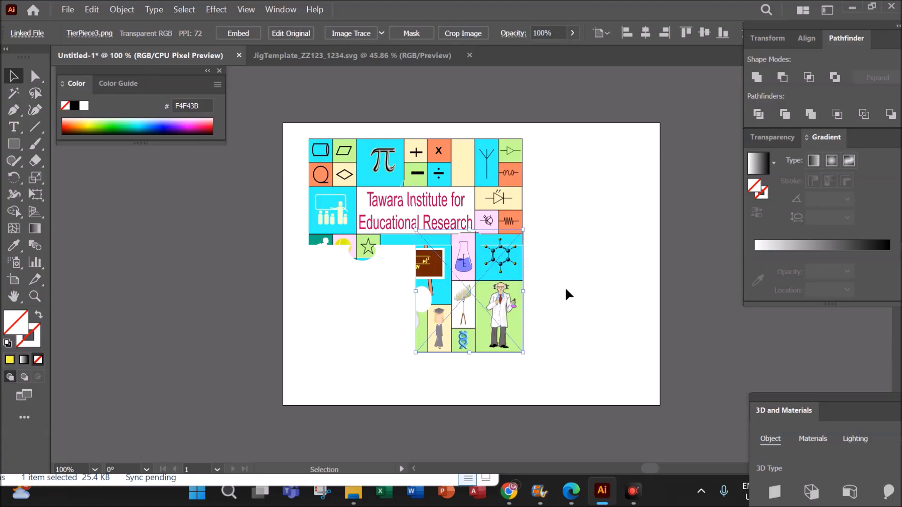
key("Left")
key("Down")
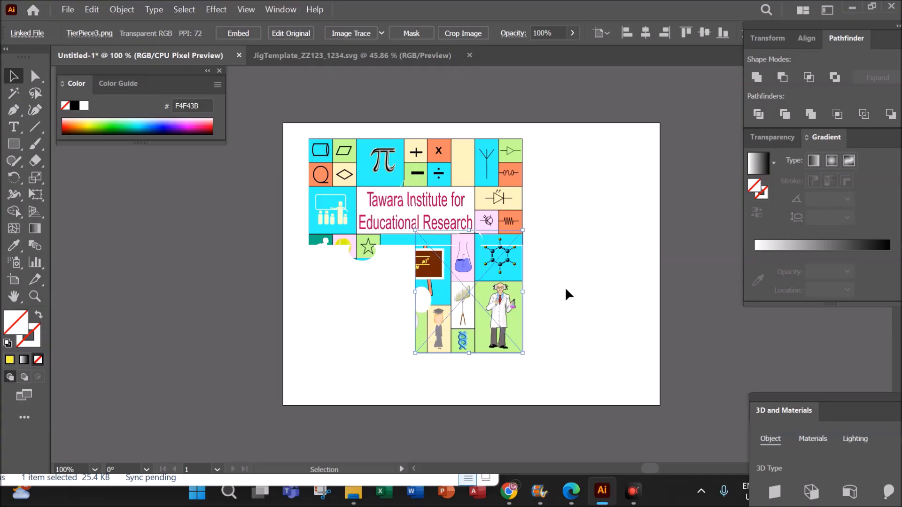
left_click(568, 291)
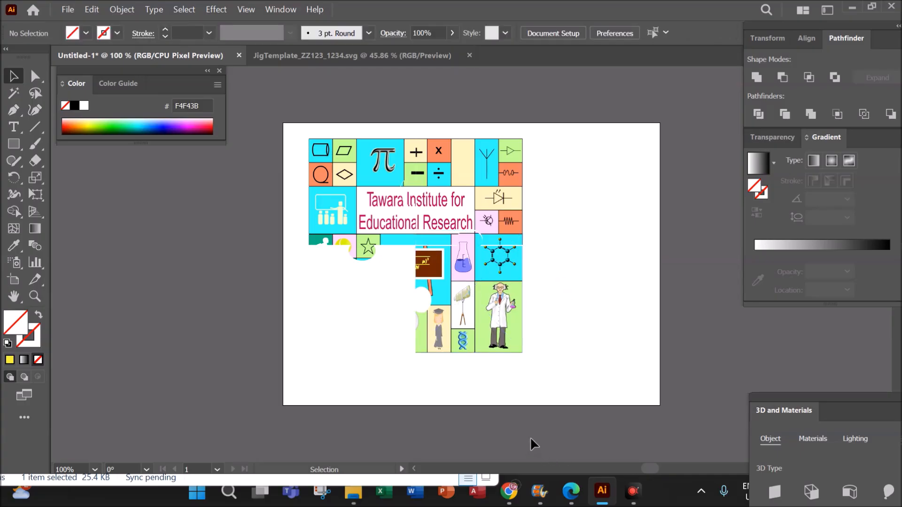
Bring TierPiece4.png from the M25 P4 folder in File Explorer onto the Illustrator artboard, below TierPiece1 and beside TierPiece3.
left_click(353, 500)
left_click(221, 446)
left_click_drag(221, 446, 368, 309)
left_click(720, 365)
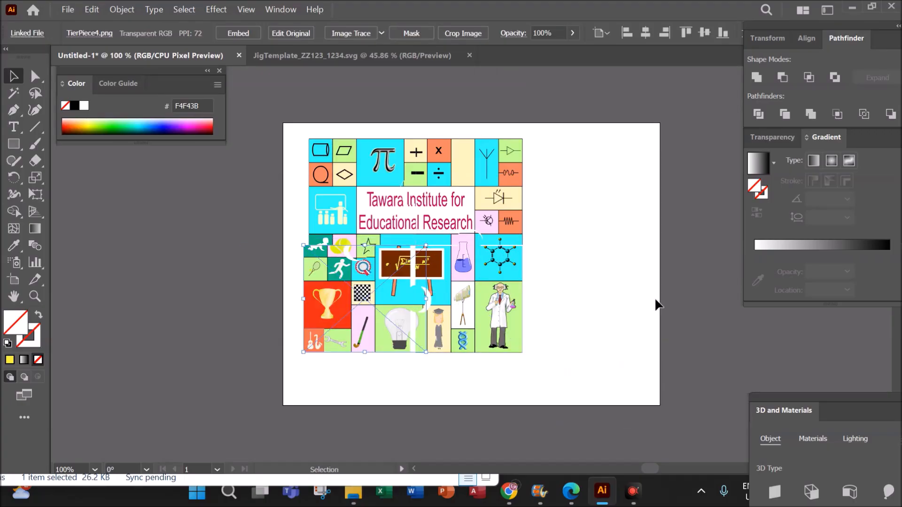
Nudge TierPiece4 right and slightly up until it interlocks with TierPiece1 and TierPiece3, then deselect it.
key("Right")
key("Right")
key("Right")
key("Right")
key("Right")
key("Right")
key("Right")
key("Right")
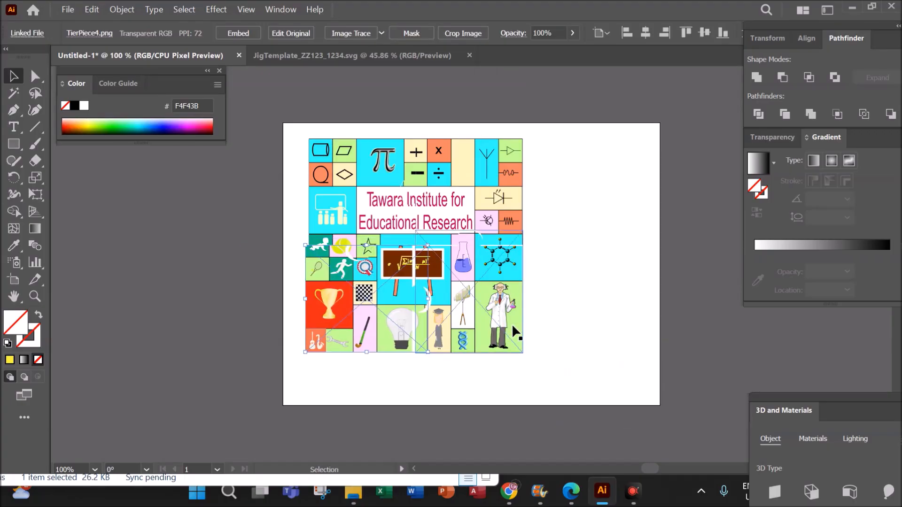
key("Right")
key("Right")
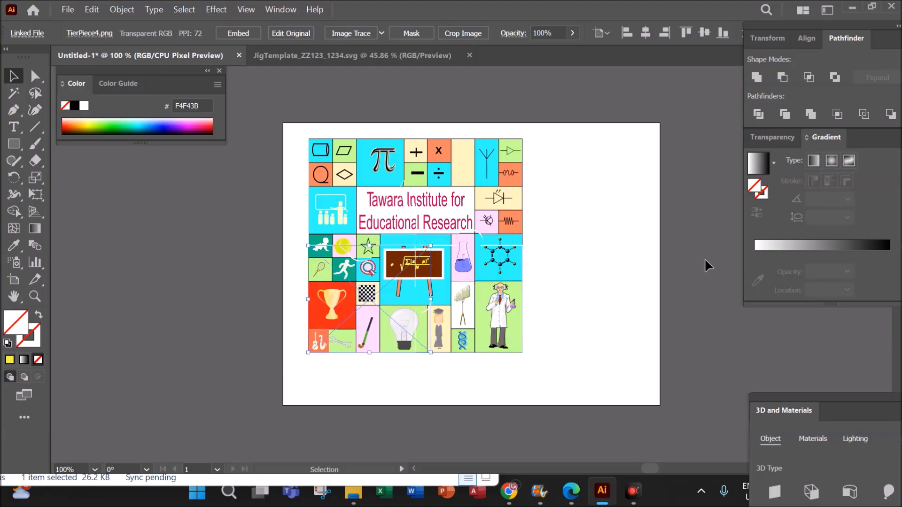
left_click(679, 267)
left_click(370, 306)
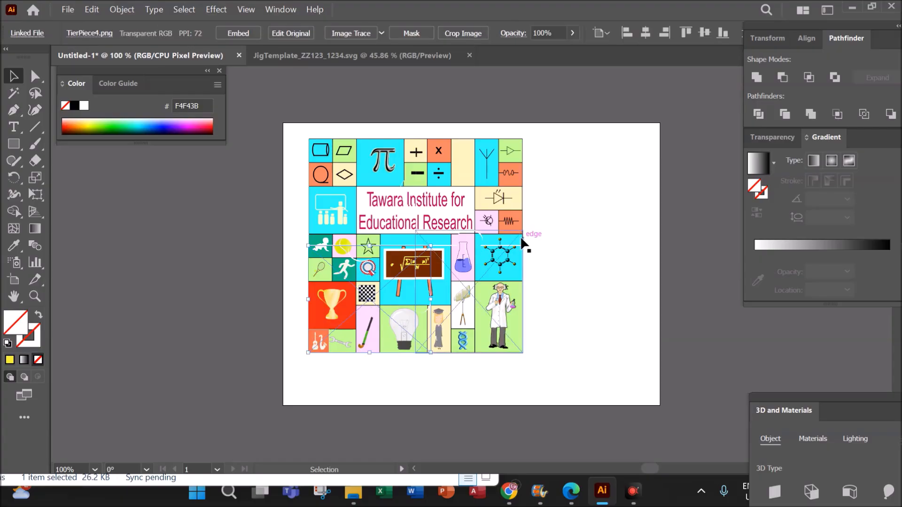
key("Up")
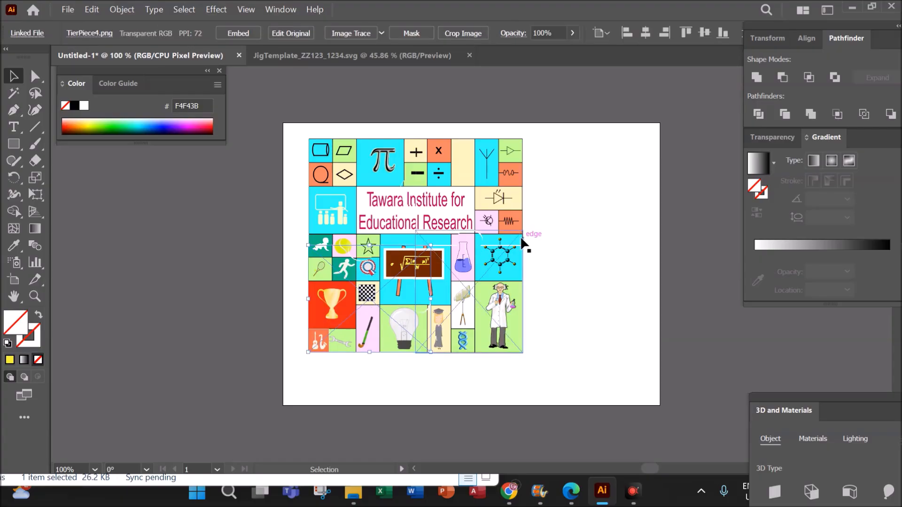
left_click(607, 258)
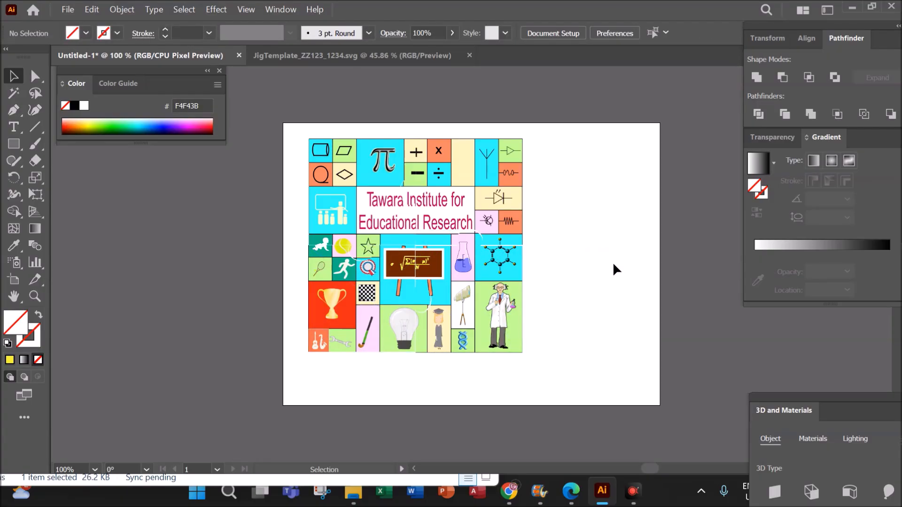
Nudge TierPiece3 up slightly to level its bottom edge with TierPiece4, then deselect it.
left_click(492, 277)
key("Up")
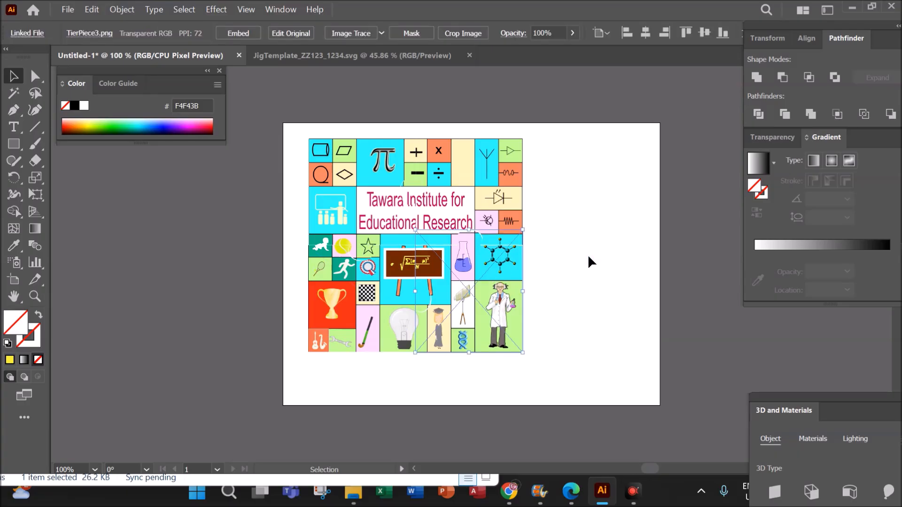
left_click(574, 258)
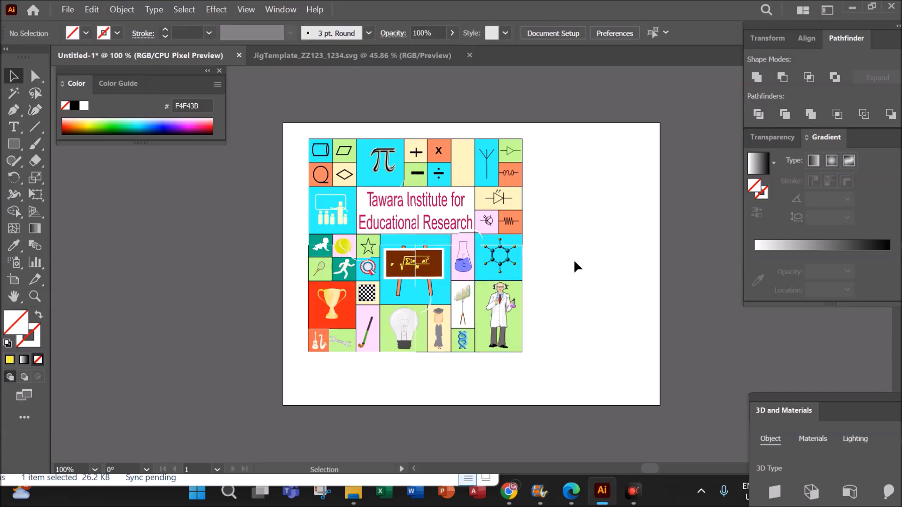
Export the assembled puzzle as PNG 4Pngs_ZZ123_1234 in the M25 P4 folder, checking the required name in the exam PDF, at 72 ppi with transparent background.
key("alt+Tab")
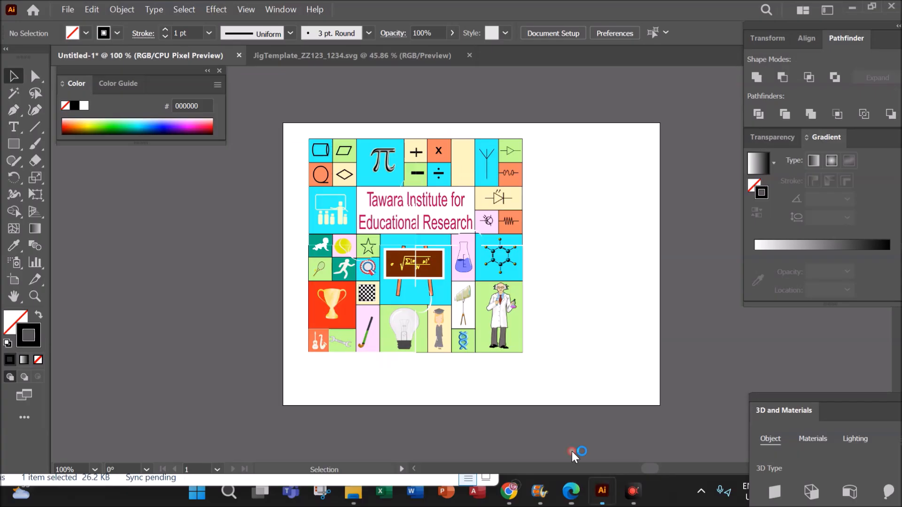
left_click(601, 491)
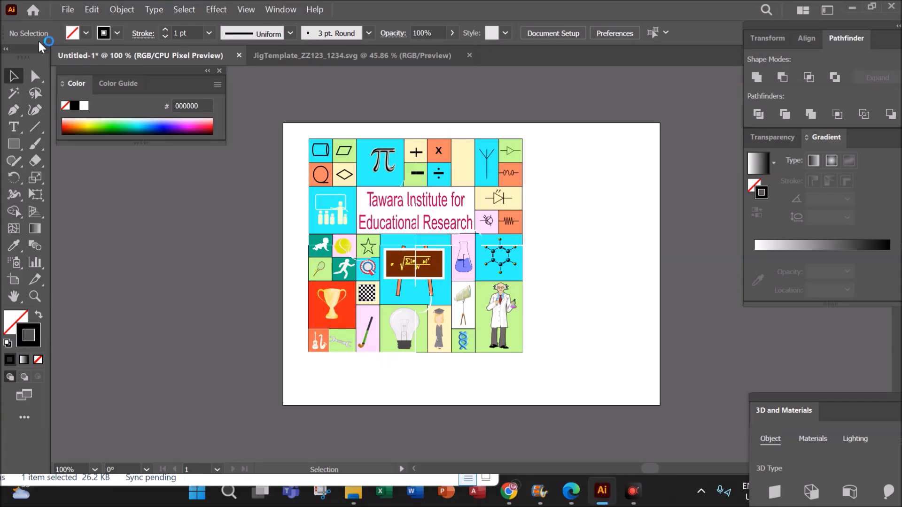
left_click(66, 11)
mouse_move(154, 316)
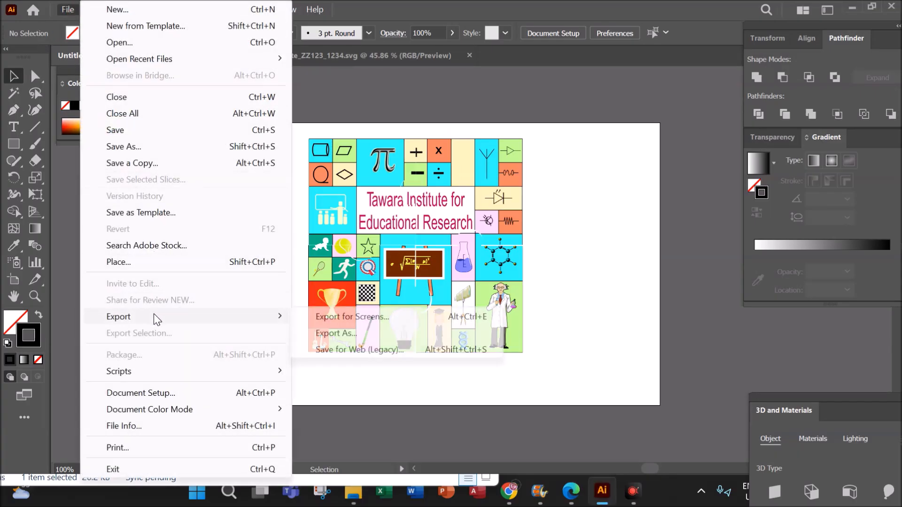
left_click(323, 331)
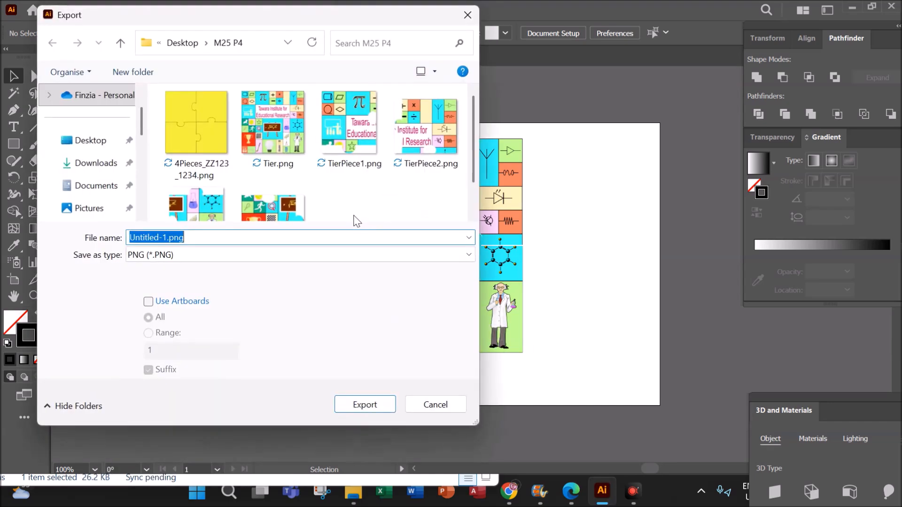
type("4Png")
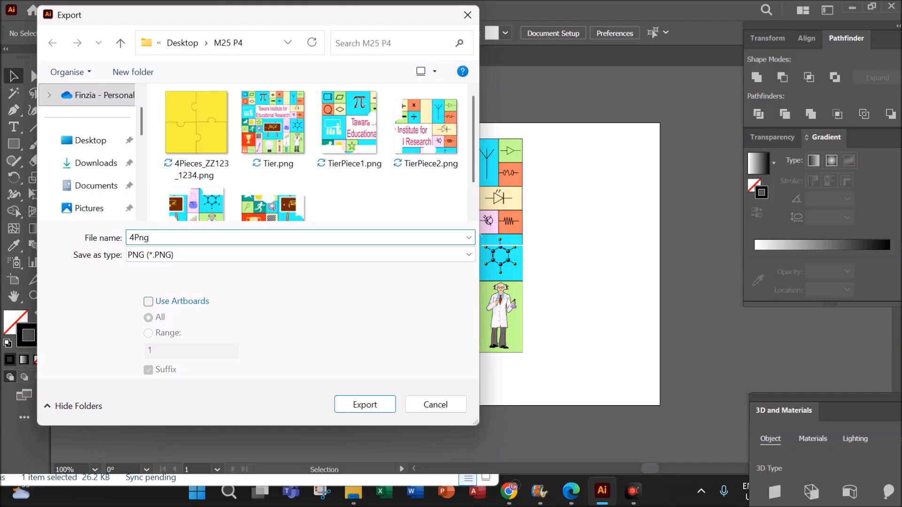
left_click(574, 491)
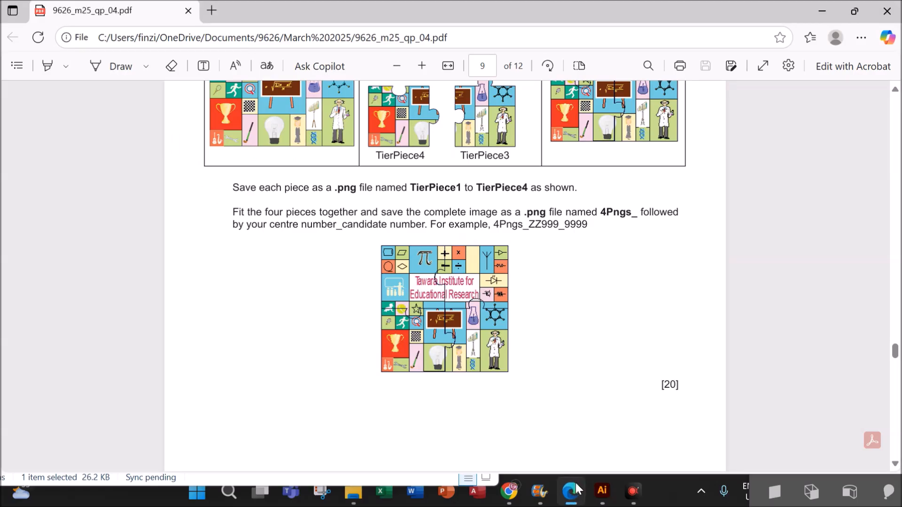
left_click(602, 491)
left_click(165, 239)
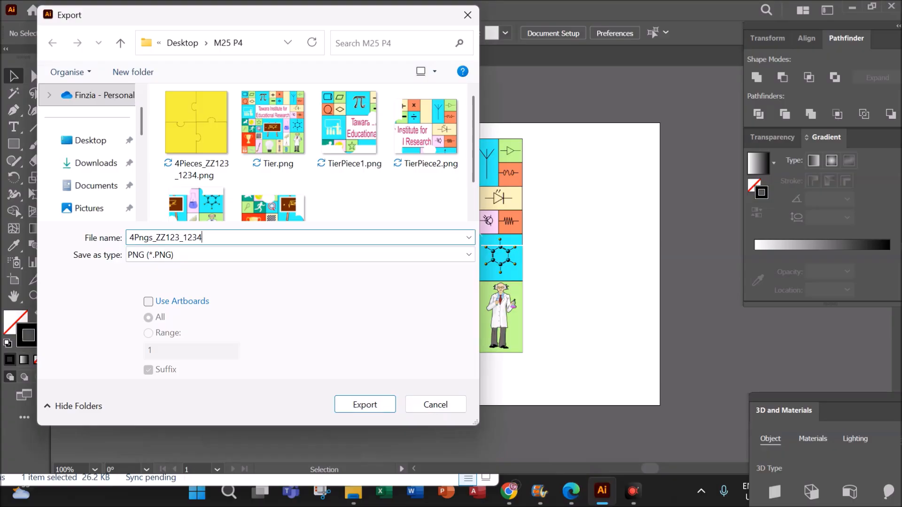
type("s_ZZ123_1234")
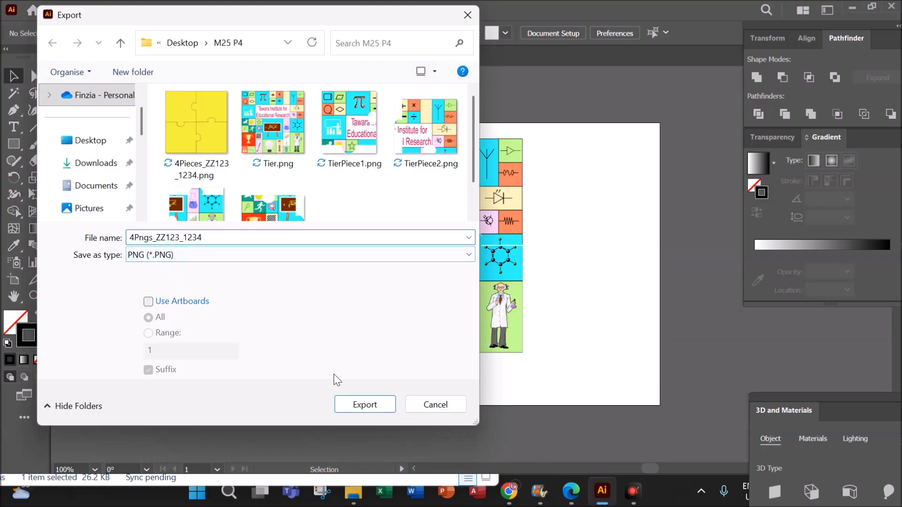
left_click(368, 406)
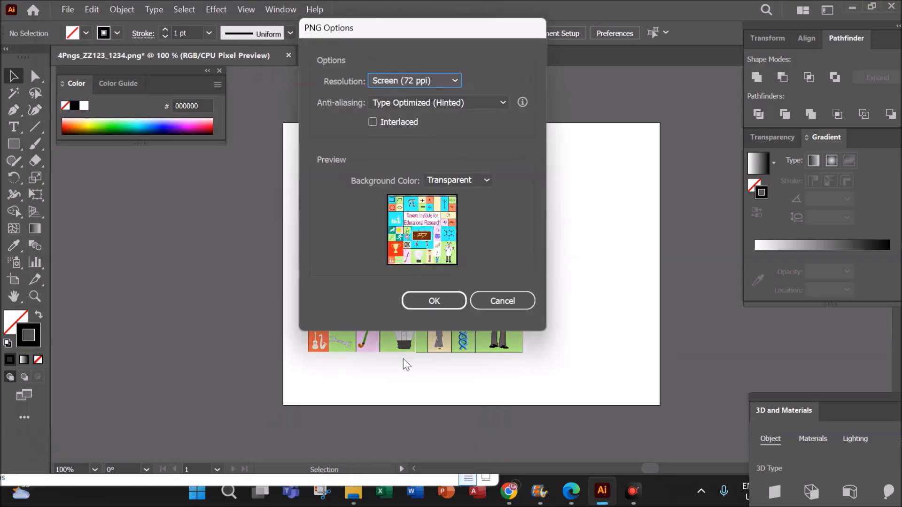
left_click(429, 301)
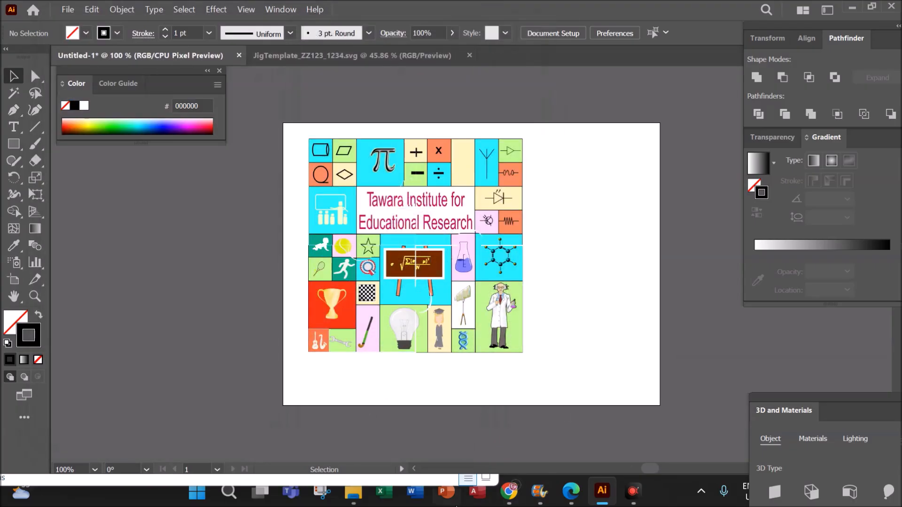
Switch to the exam PDF in Edge and review the final Task 2 instructions on page 9 and the start of Task 3 on page 10.
left_click(571, 491)
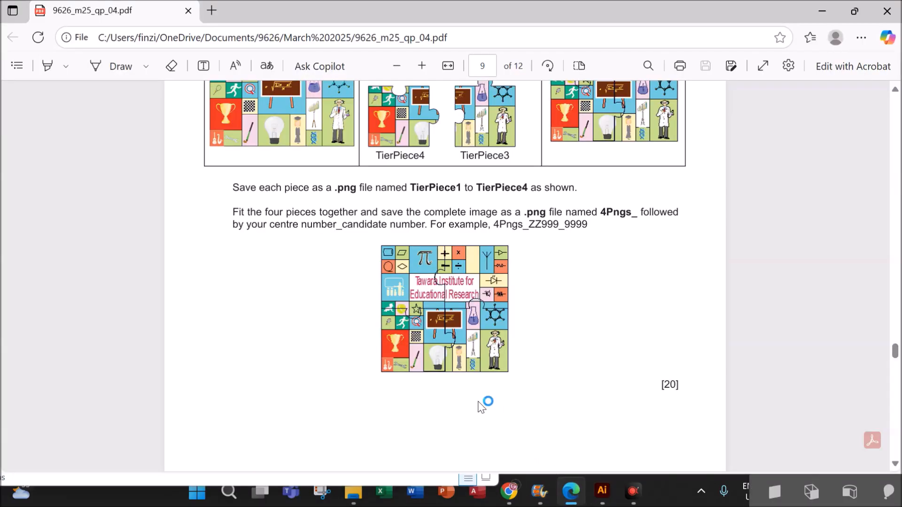
scroll(467, 381, "down", 5)
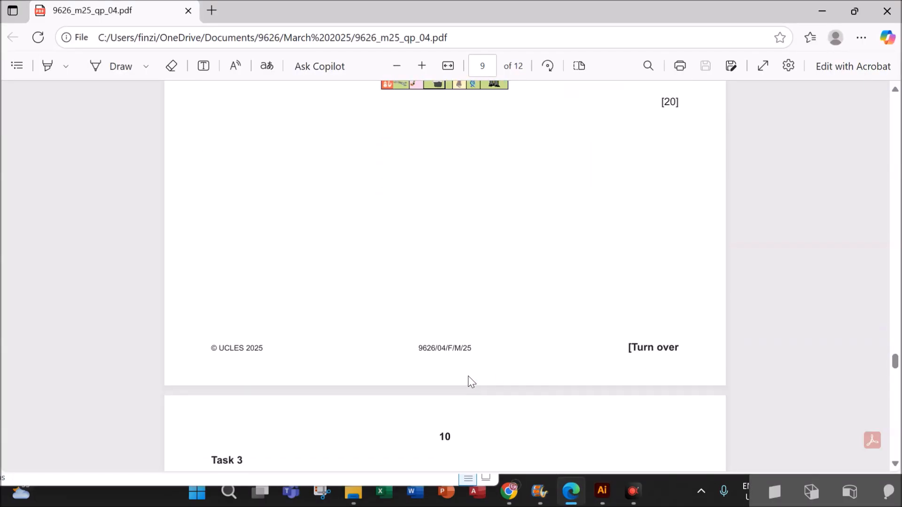
scroll(468, 378, "down", 3)
scroll(468, 378, "up", 2)
scroll(445, 277, "up", 6)
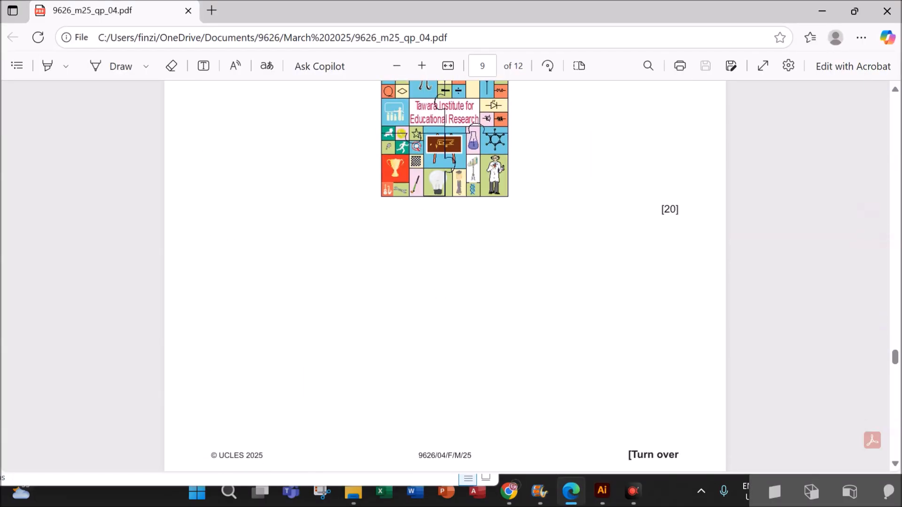
scroll(445, 277, "up", 2)
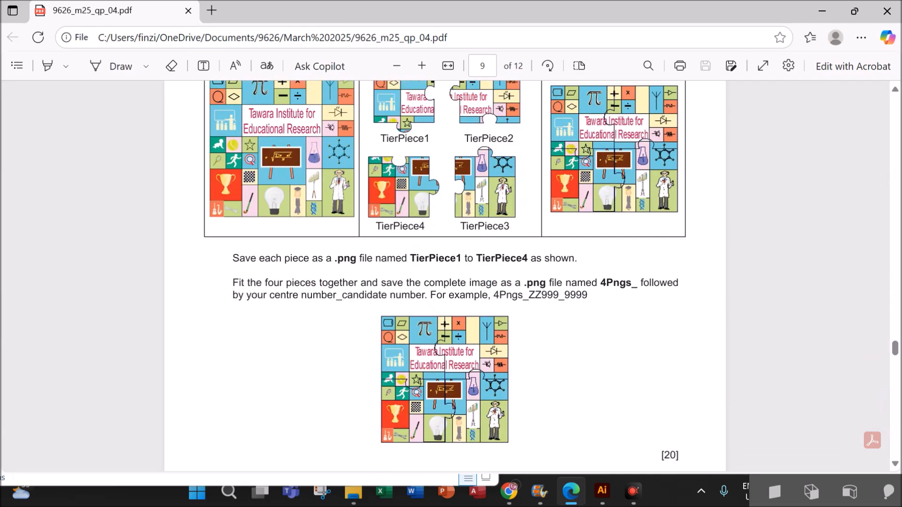
scroll(444, 277, "down", 5)
scroll(487, 334, "down", 11)
scroll(487, 335, "up", 10)
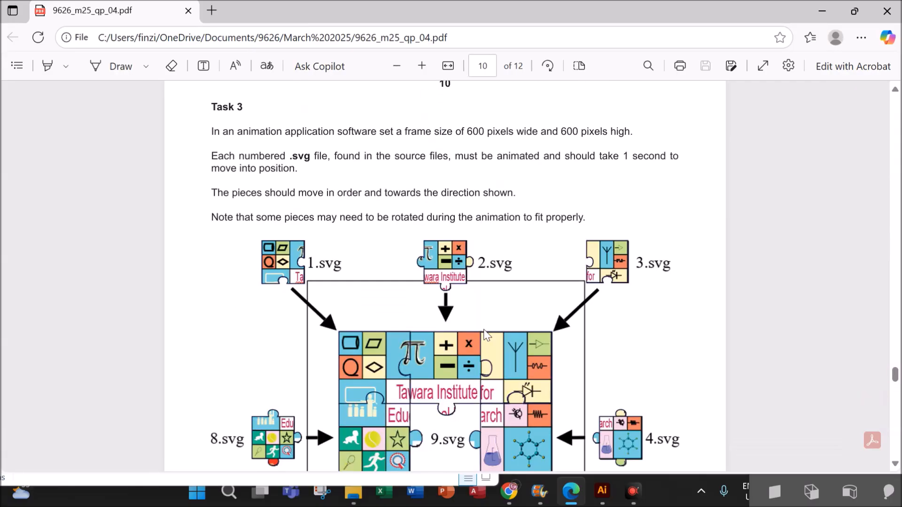
scroll(487, 335, "up", 6)
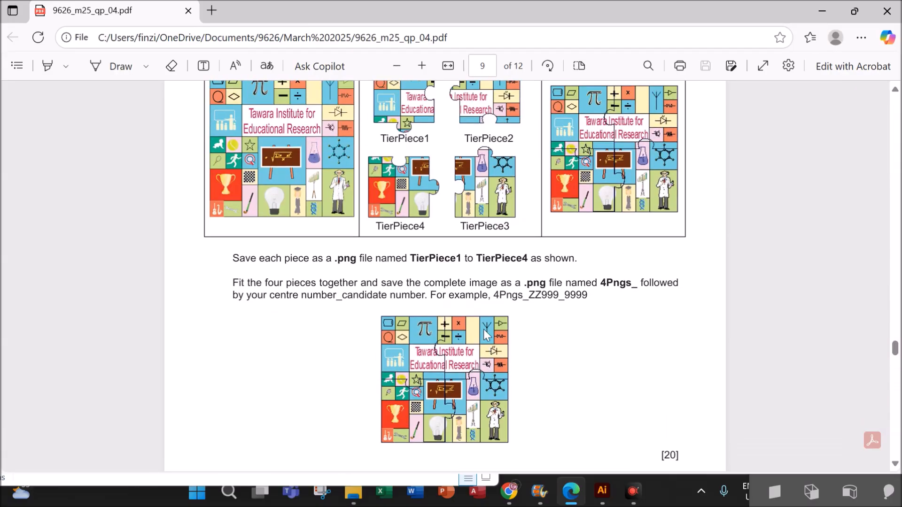